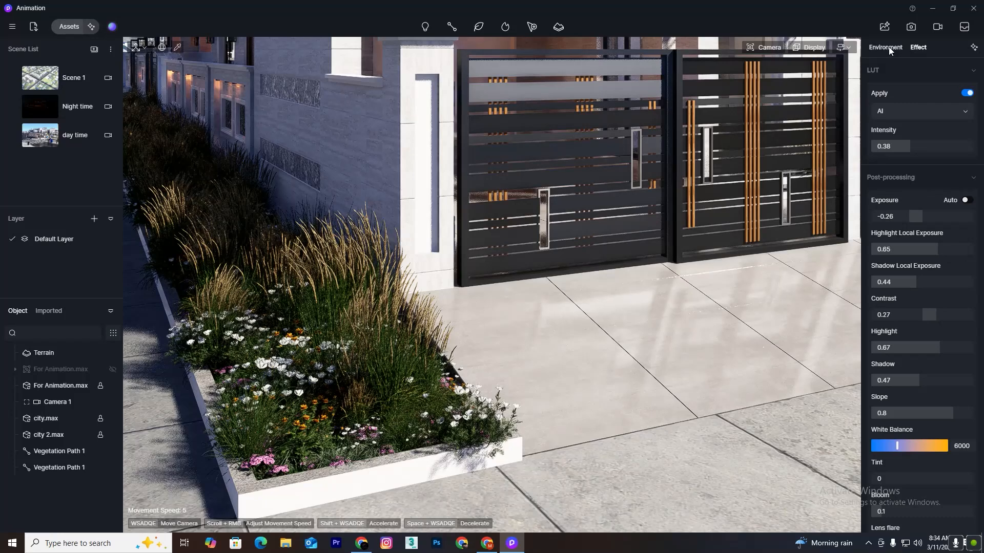
Turn on the Wind effect in the environment's weather settings and inspect the grasses in the planter by the gate
left_click(887, 47)
scroll(974, 318, "down", 5)
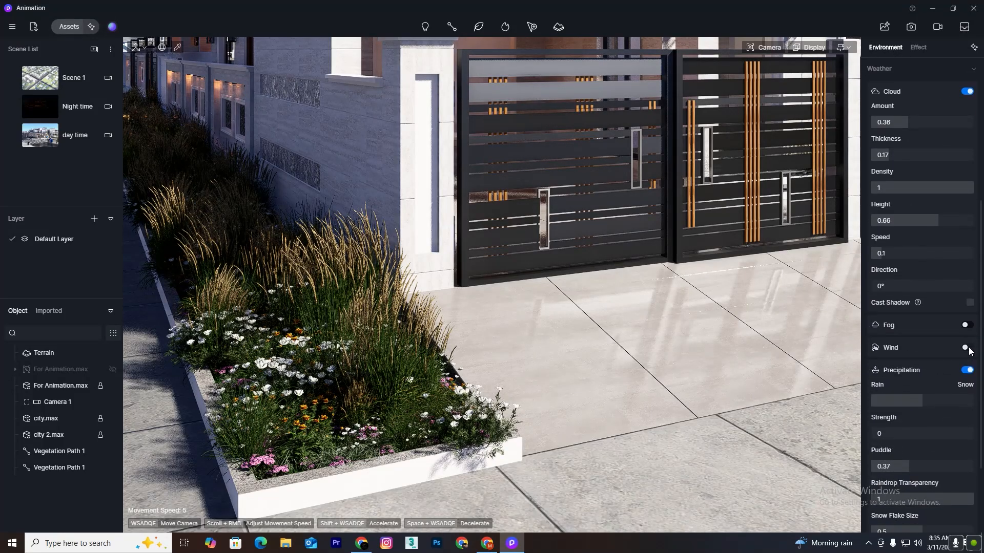
left_click(967, 348)
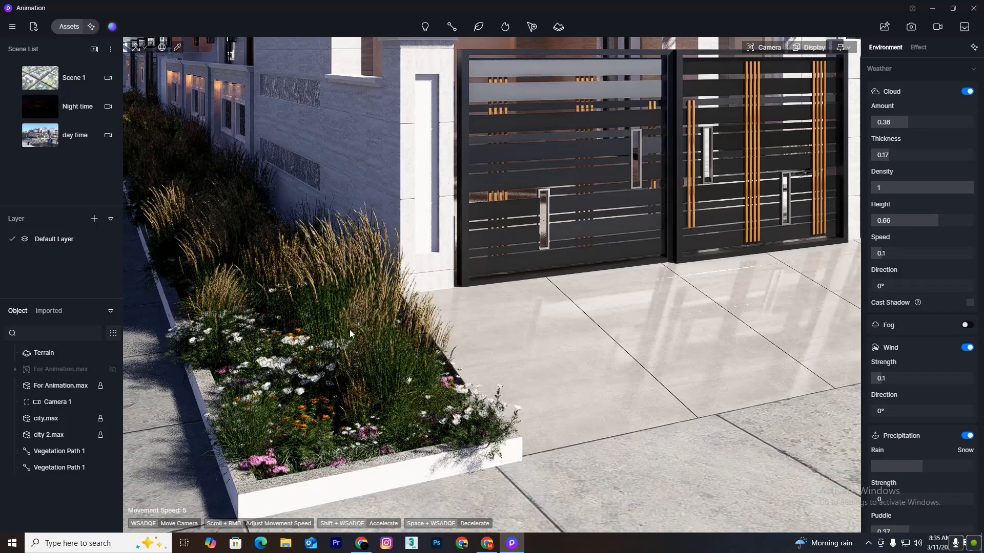
key("w")
right_click_drag(399, 378, 399, 378)
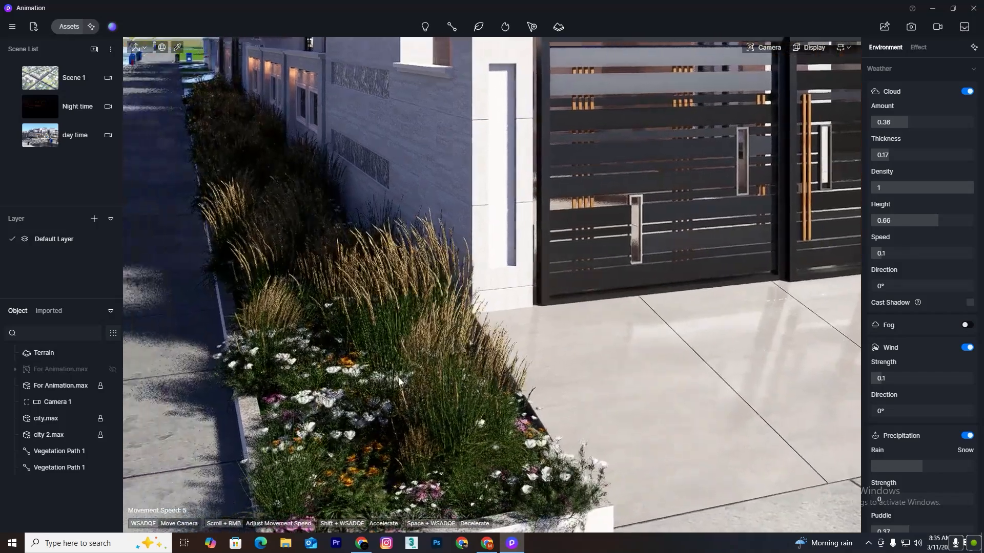
key("s")
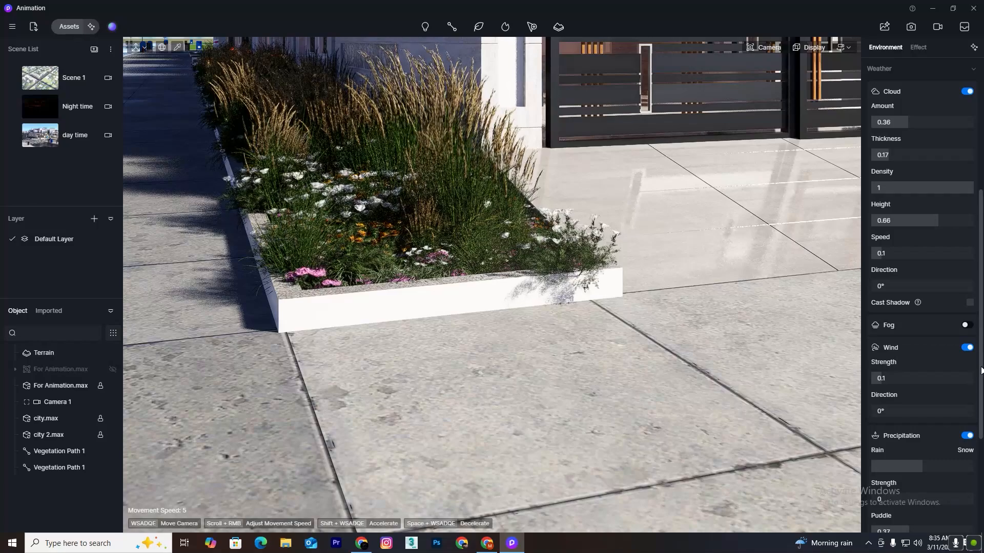
Enter 0.1 as the wind strength and try raising it to 1
scroll(908, 362, "down", 1)
left_click(877, 375)
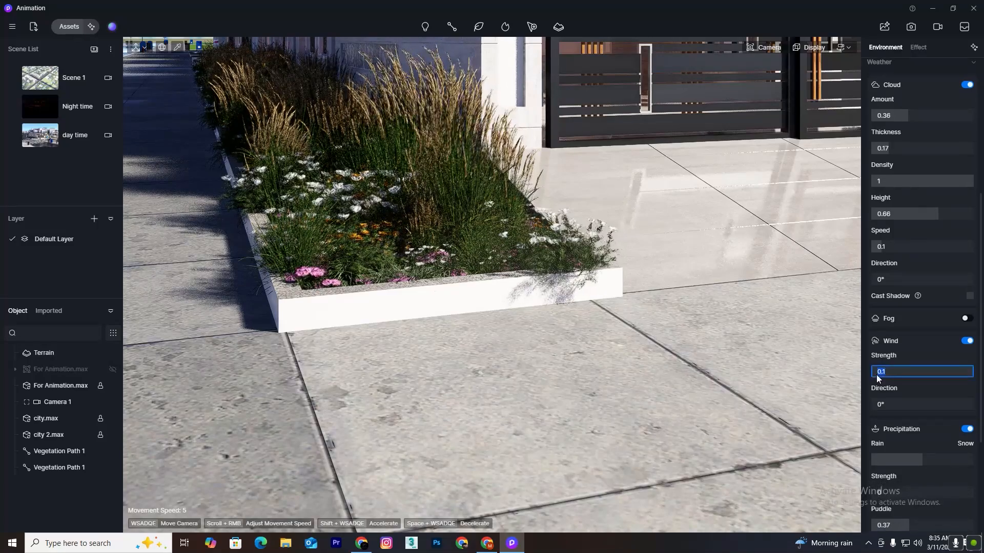
type("0.1")
key("Return")
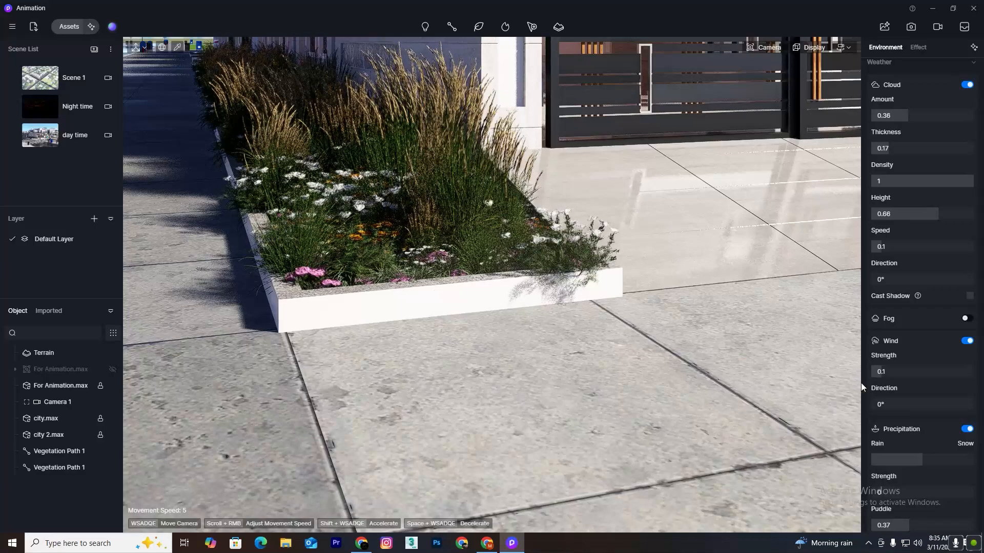
left_click_drag(879, 372, 975, 376)
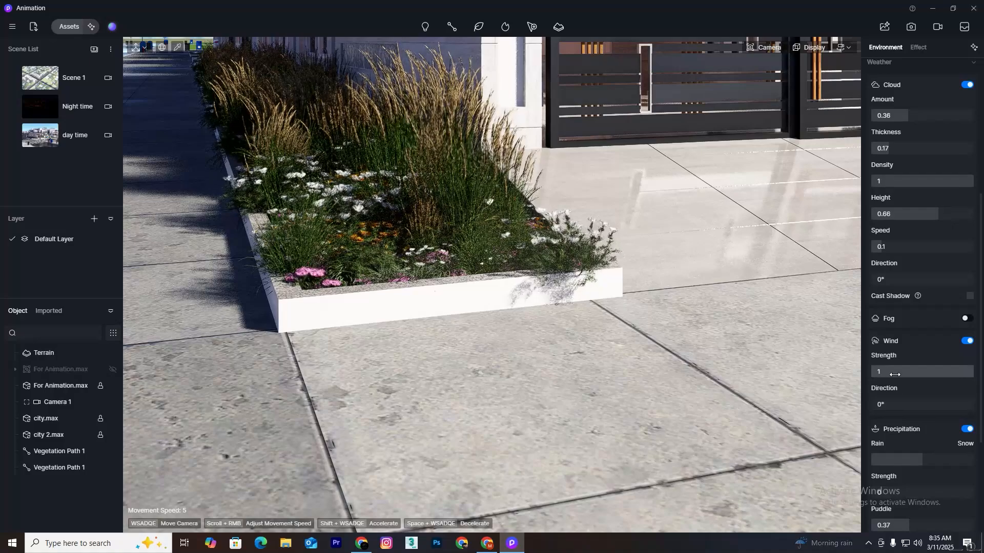
Set the wind strength to 0.1 and its direction to 45°, checking the effect on the planter
left_click(878, 373)
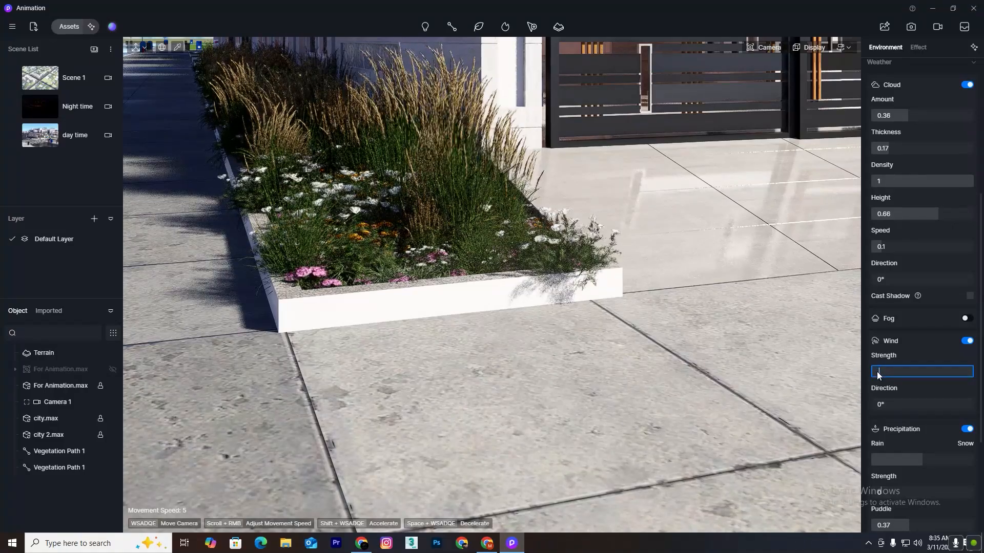
type("0.1")
key("Return")
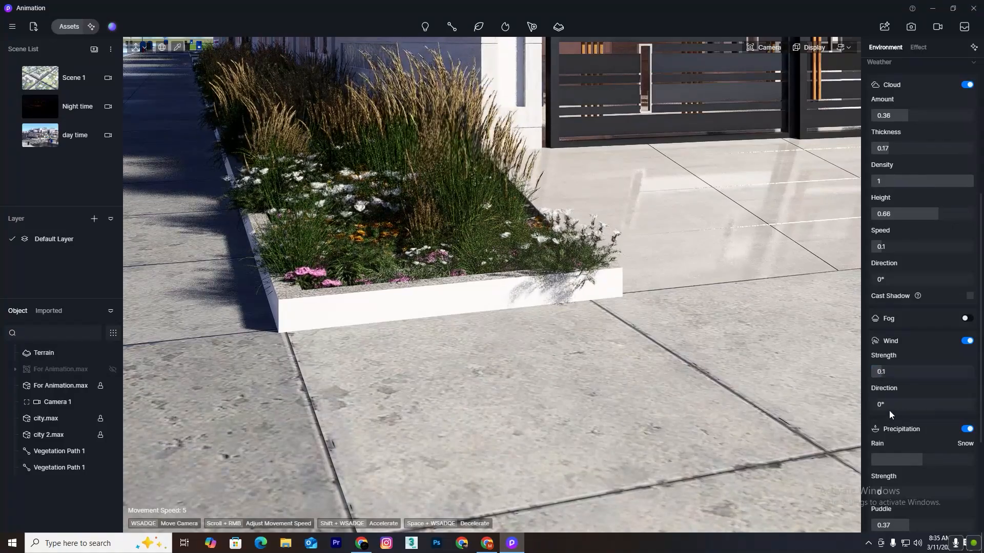
left_click_drag(881, 407, 881, 406)
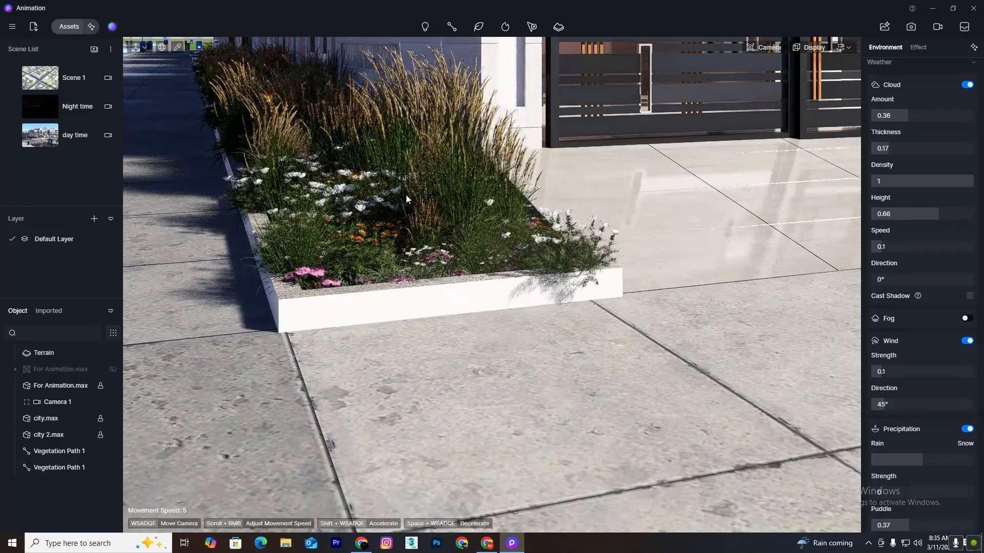
key("s")
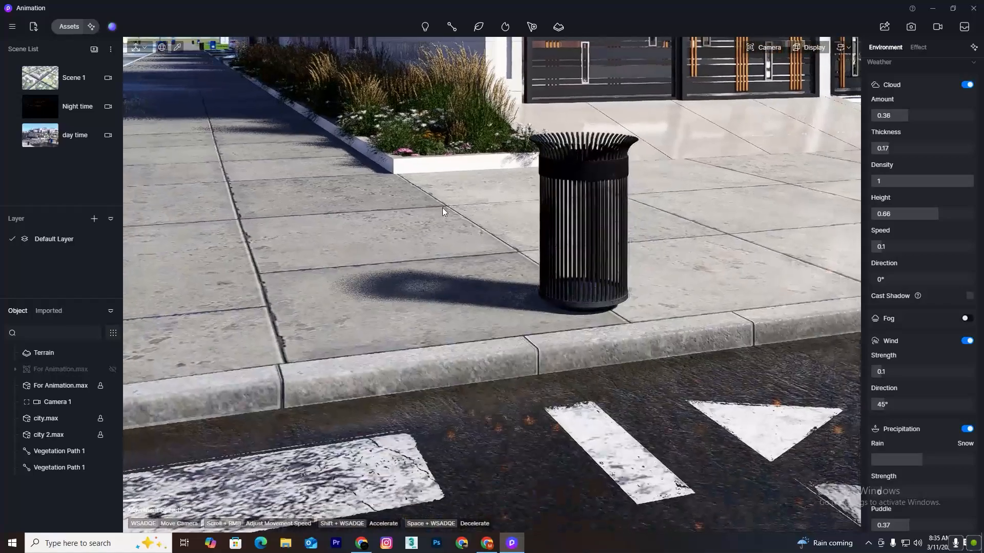
In the day time scene, set the precipitation Puddle value to 0.35 and turn on Wind
left_click(74, 135)
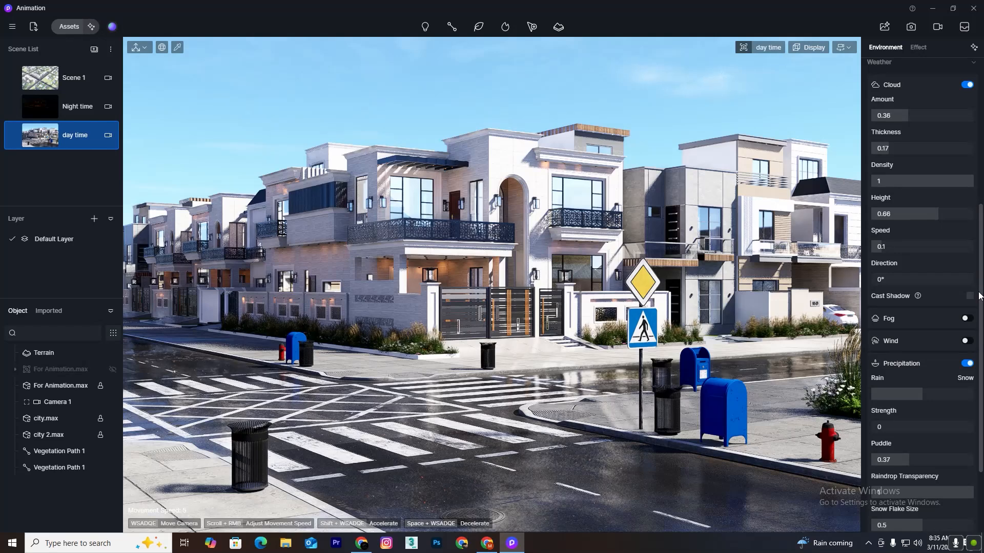
scroll(956, 368, "down", 2)
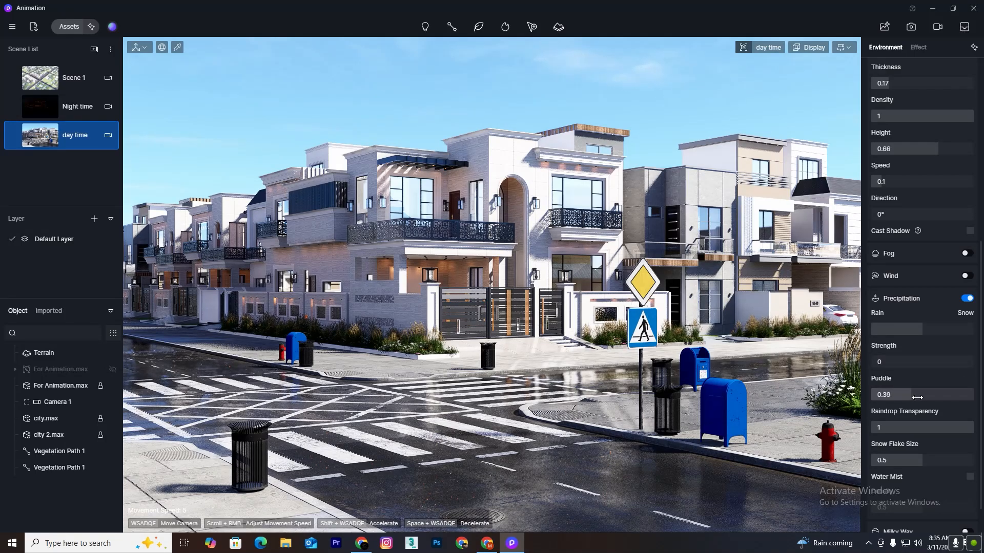
mouse_move(917, 398)
left_mouse_down()
mouse_move(956, 396)
mouse_move(903, 398)
left_mouse_up()
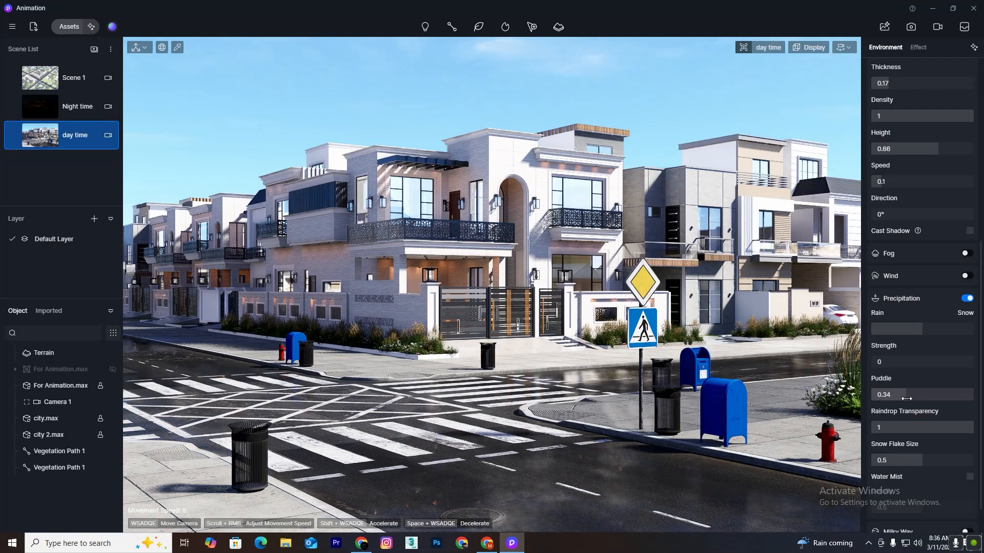
double_click(884, 395)
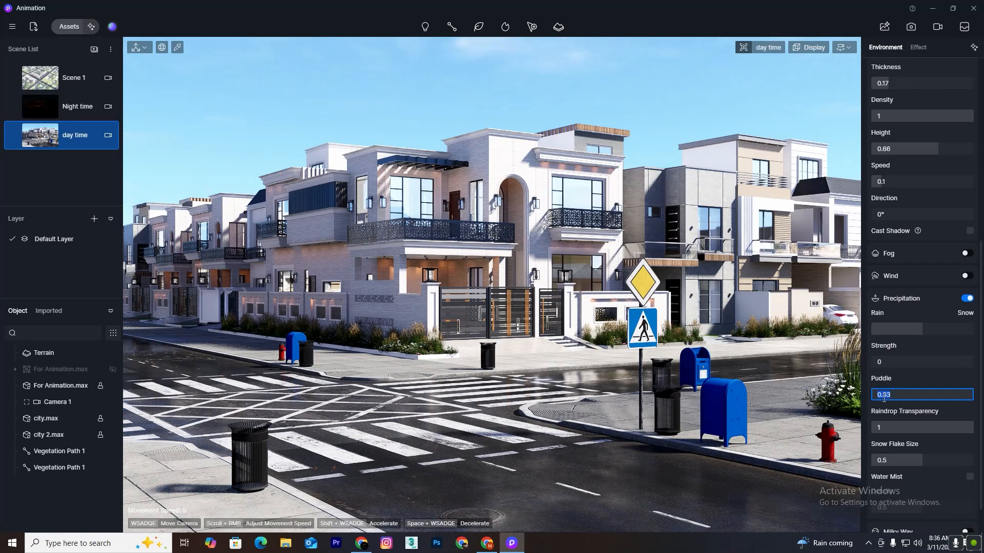
type(".35")
key("Return")
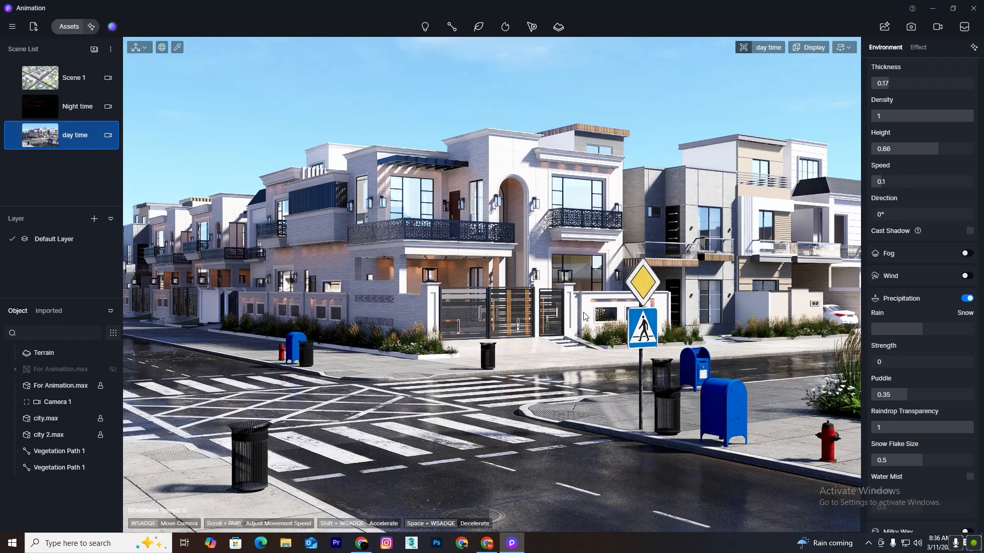
left_click(967, 276)
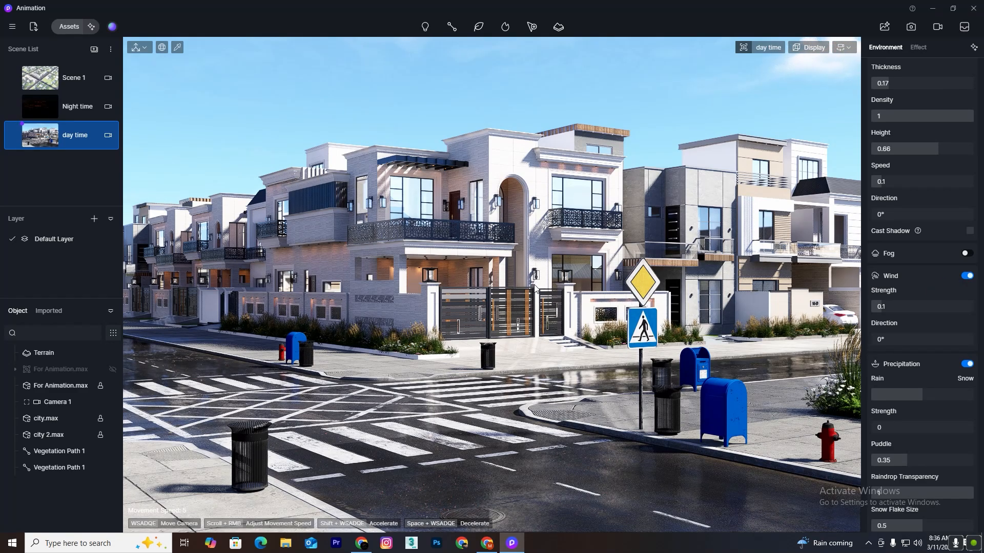
Switch to a top view and frame the street and intersections beside the rows of villas
right_click_drag(585, 327, 495, 393)
key("w")
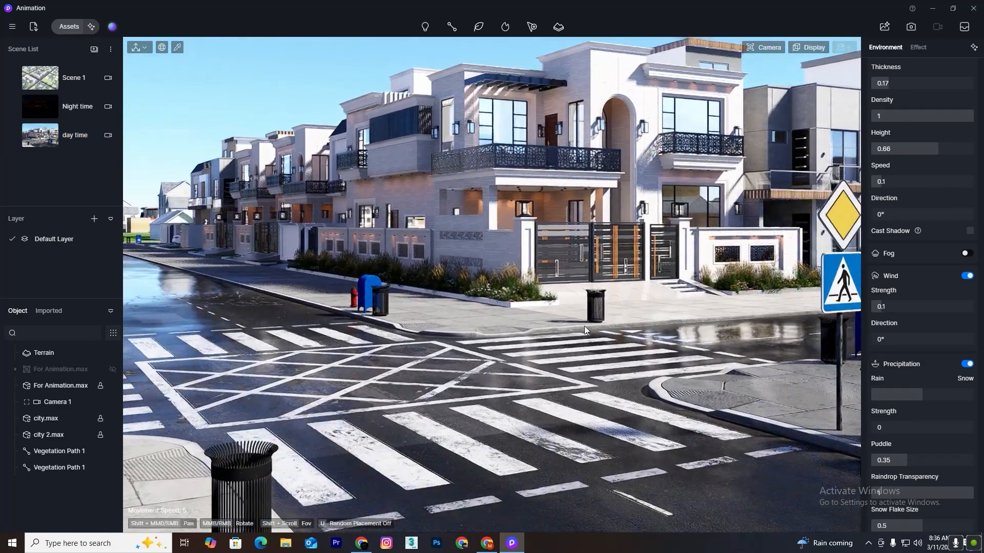
key("m")
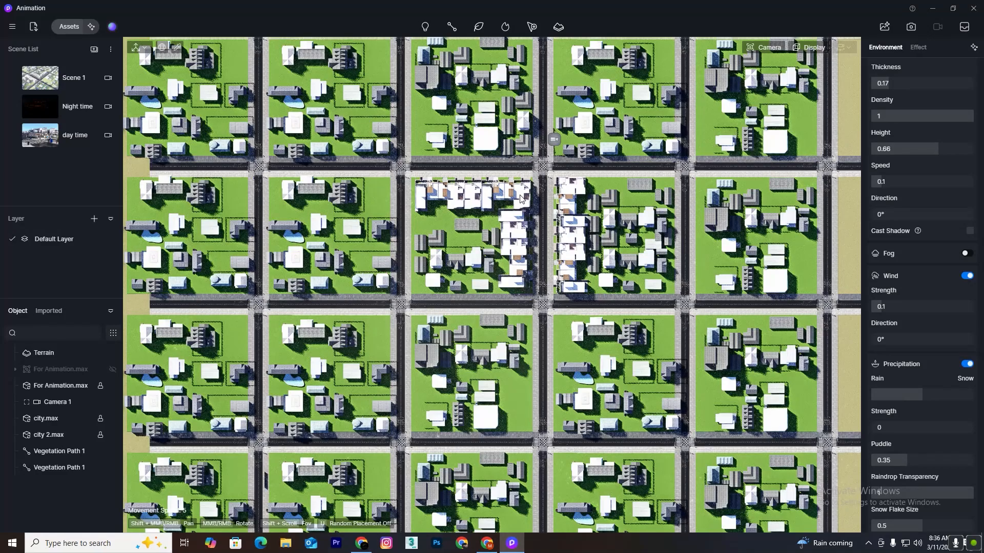
scroll(545, 169, "up", 8)
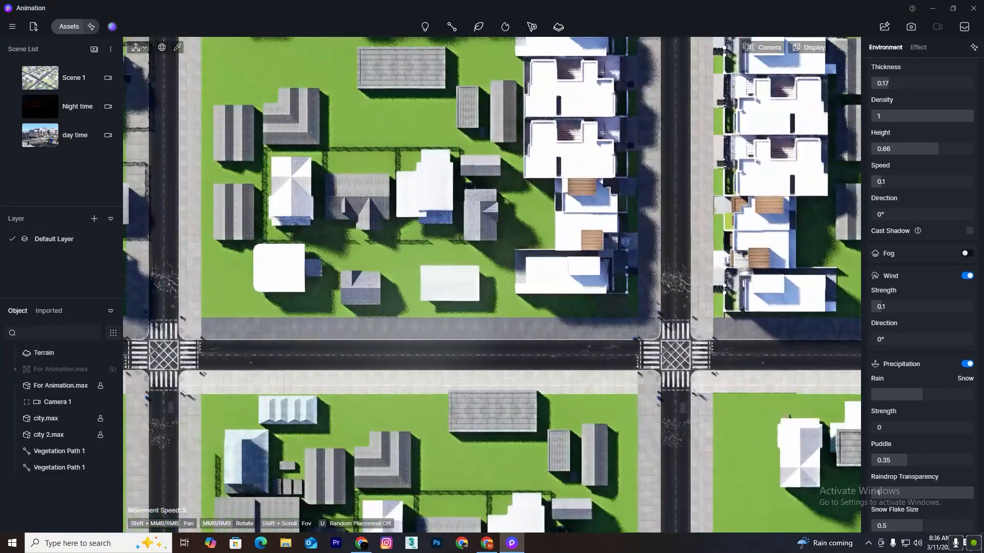
scroll(367, 112, "up", 1)
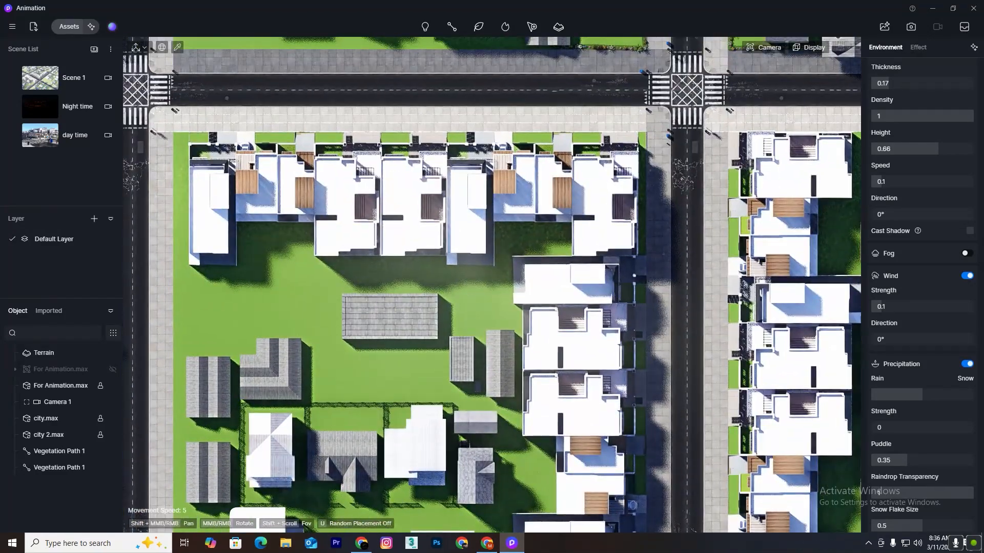
middle_click_drag(378, 44, 379, 109, "shift")
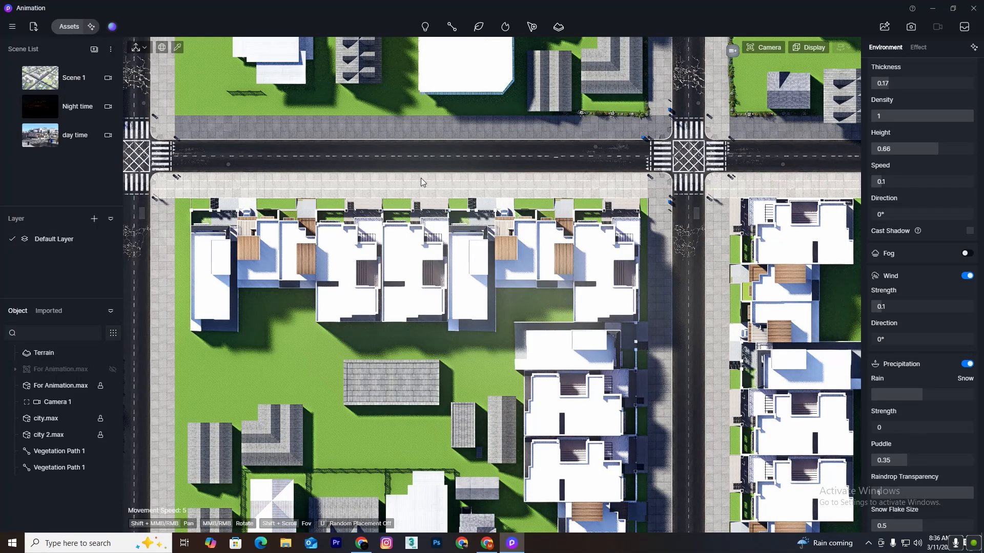
middle_click_drag(745, 140, 743, 164, "shift")
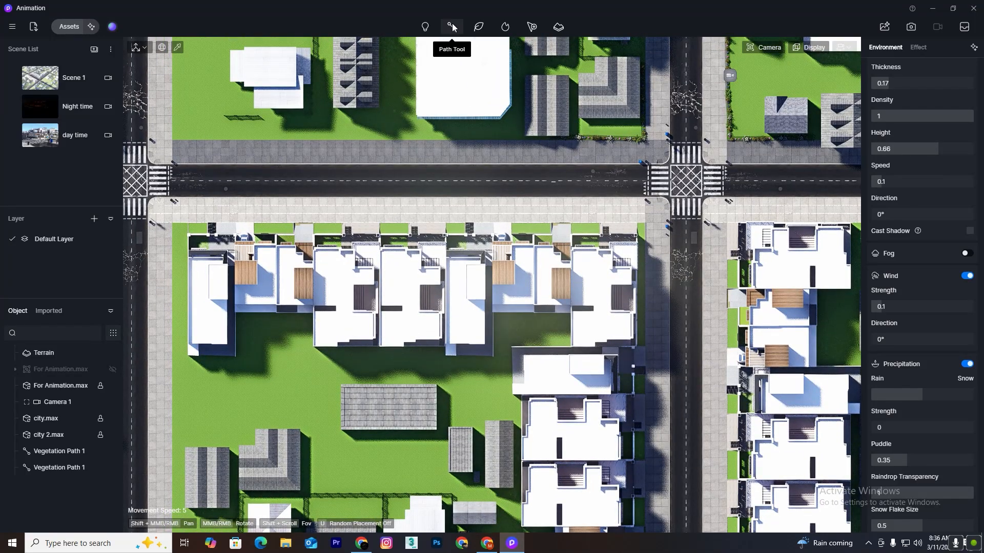
Open the Vehicle category of the online model assets
left_click(68, 27)
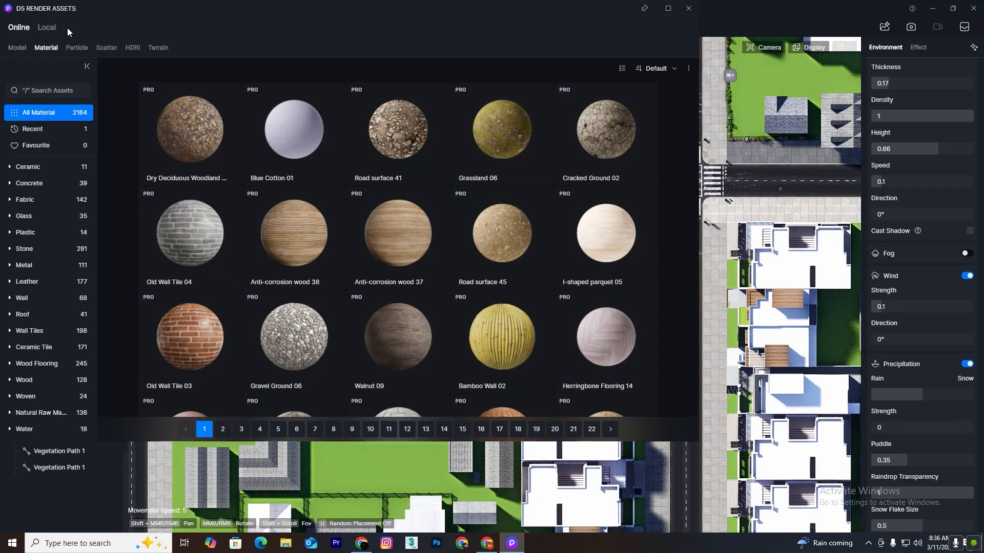
left_click(18, 47)
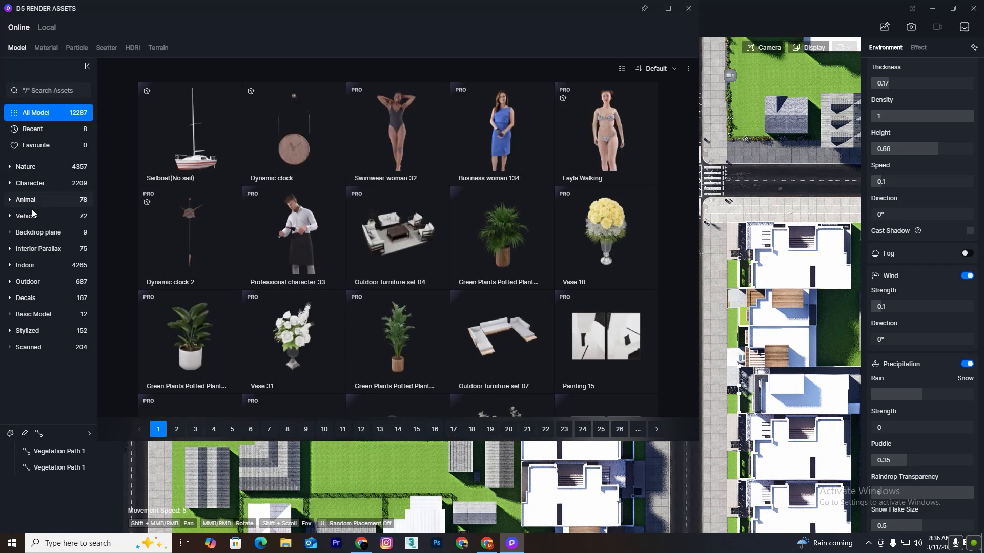
left_click(30, 216)
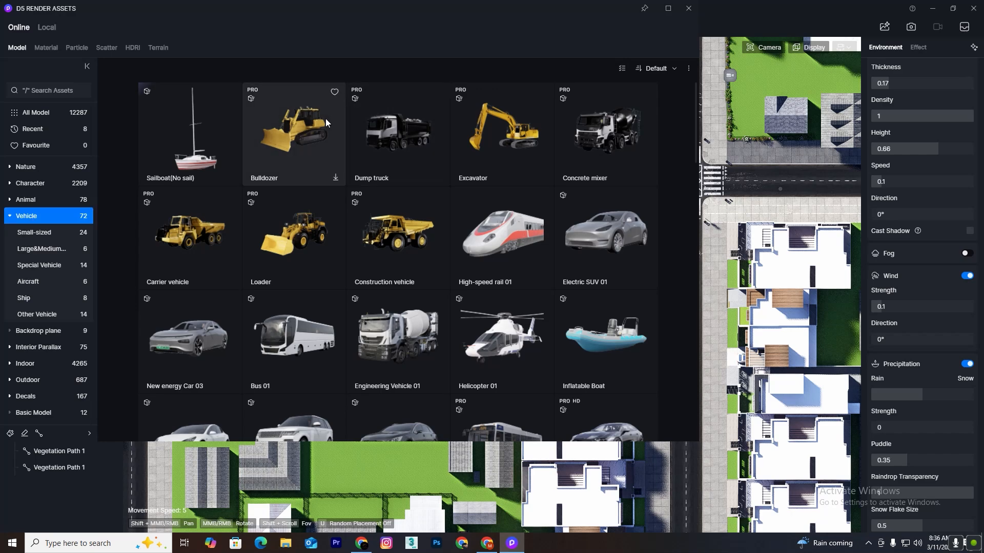
scroll(461, 154, "down", 4)
scroll(297, 169, "up", 4)
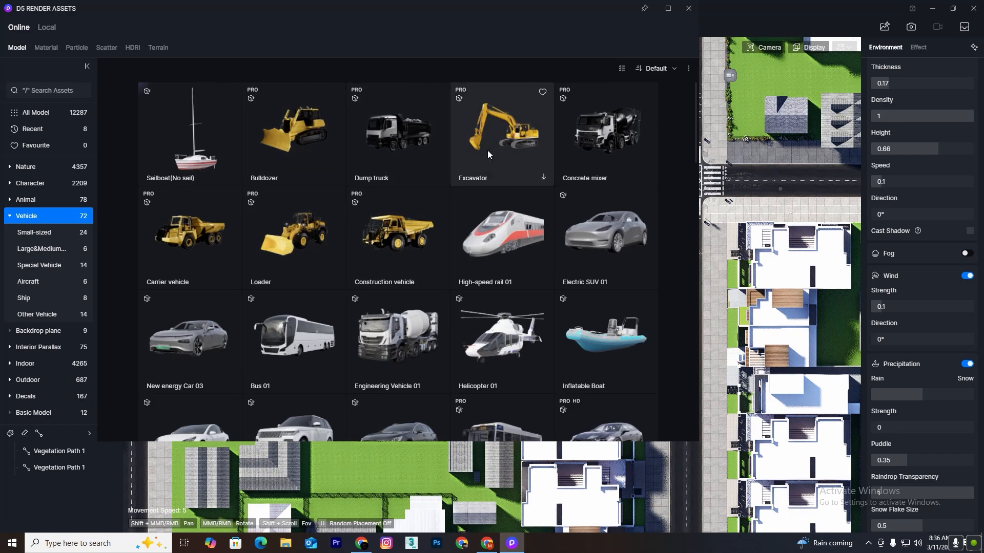
Download the Wagon 03, Car(high-precision) and New energy Car 01 models from the vehicle assets
scroll(516, 241, "down", 3)
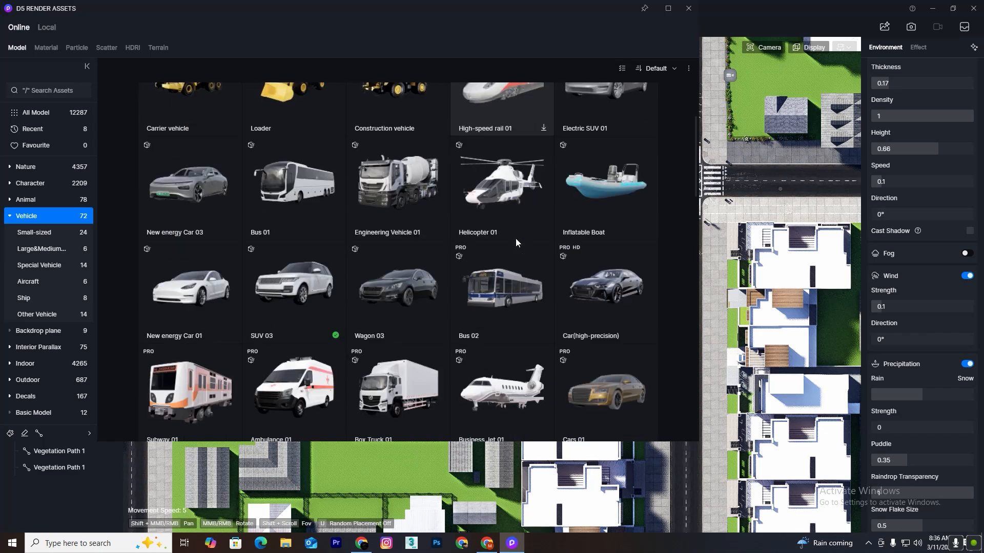
scroll(516, 241, "down", 12)
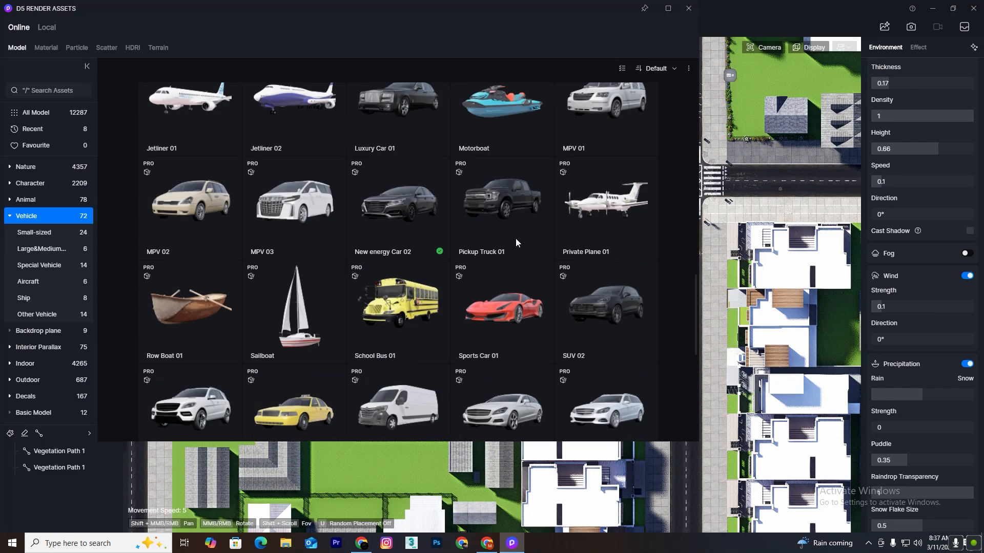
scroll(516, 238, "down", 6)
scroll(490, 201, "up", 8)
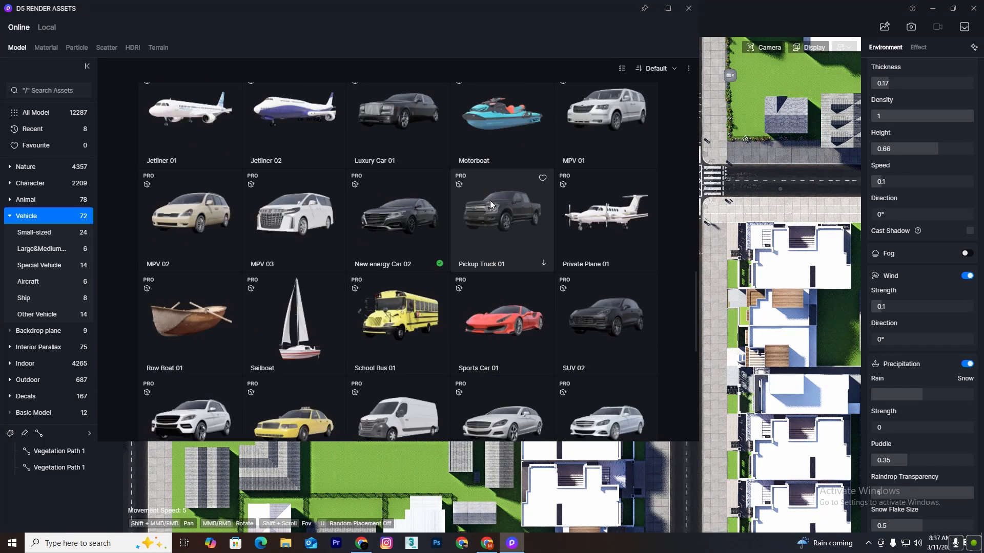
scroll(490, 201, "up", 10)
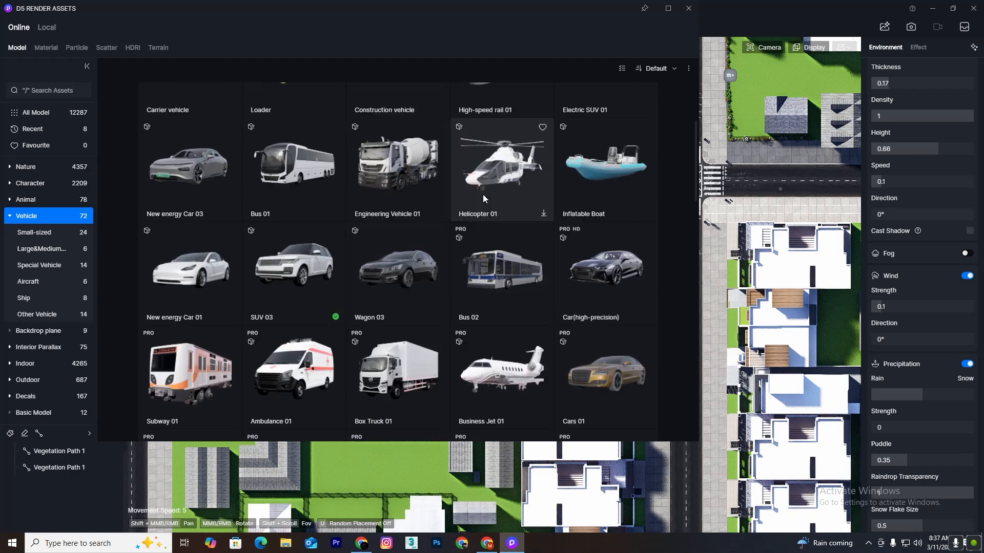
scroll(482, 198, "up", 2)
scroll(487, 205, "down", 1)
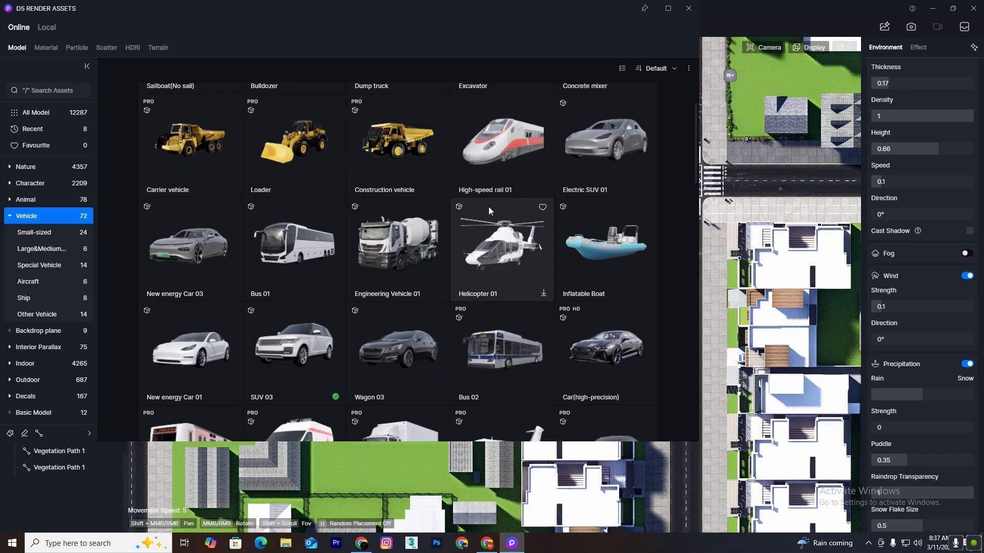
scroll(489, 205, "down", 1)
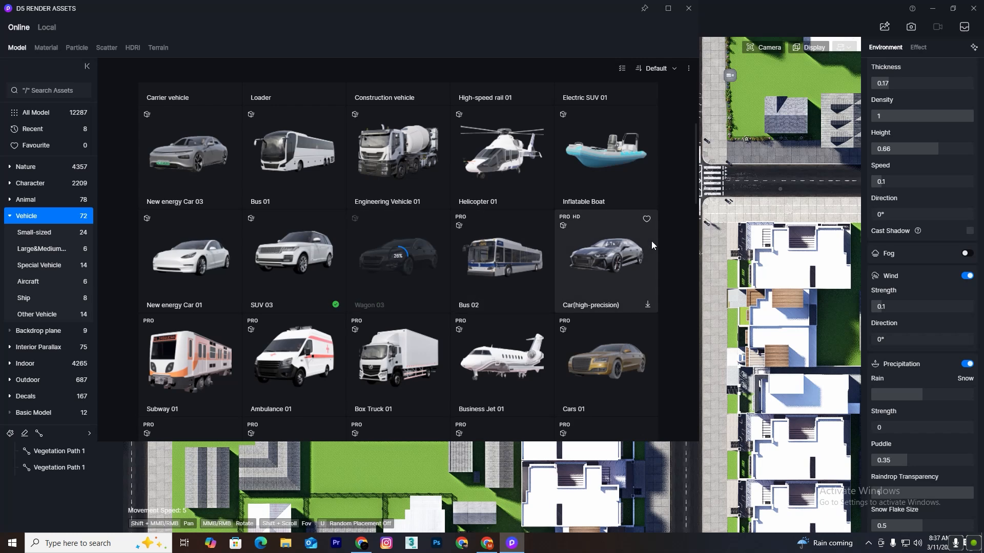
left_click(647, 305)
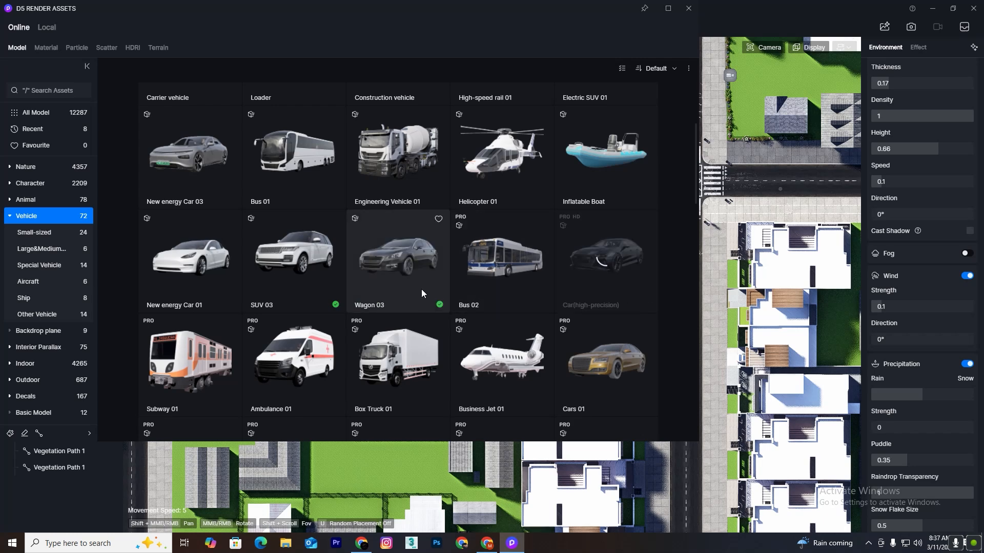
left_click(232, 305)
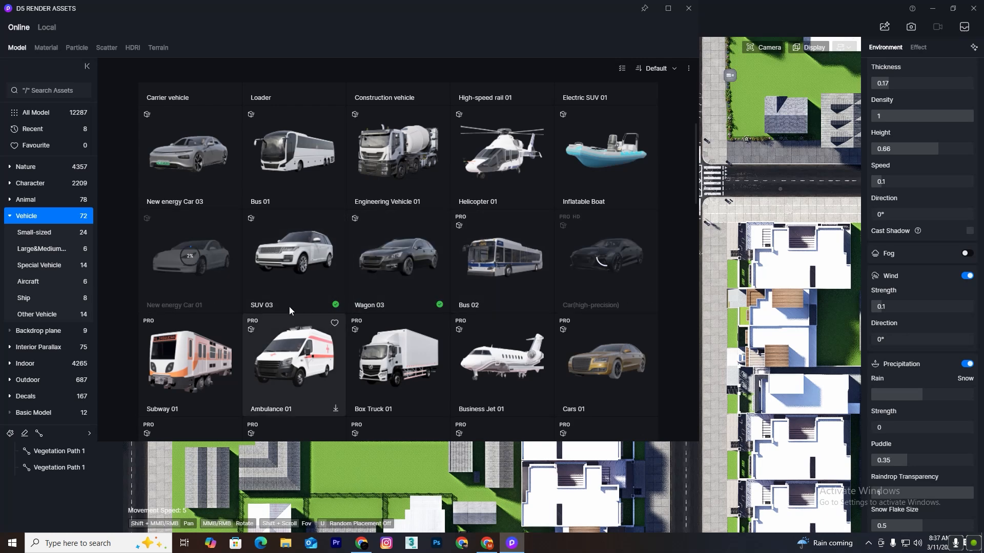
Download the Cars 03 and Pickup Truck 01 models from the vehicle assets
scroll(478, 268, "down", 1)
scroll(395, 262, "down", 1)
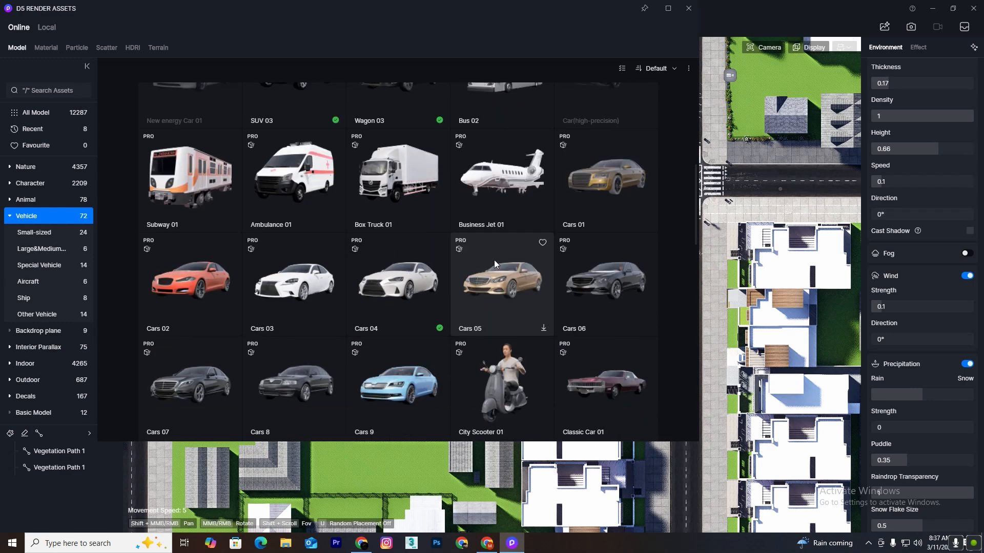
left_click(335, 329)
scroll(369, 308, "down", 1)
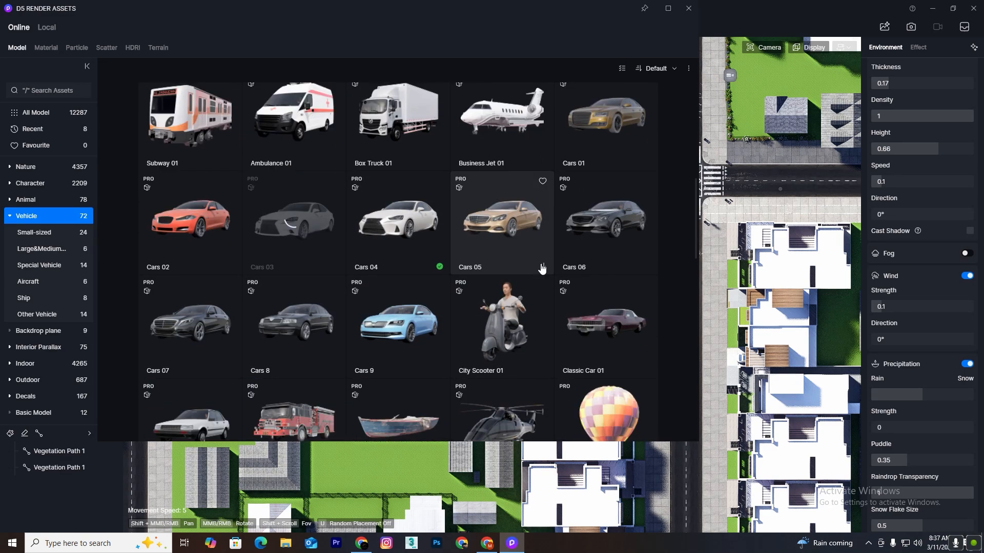
scroll(442, 280, "down", 1)
scroll(441, 272, "down", 2)
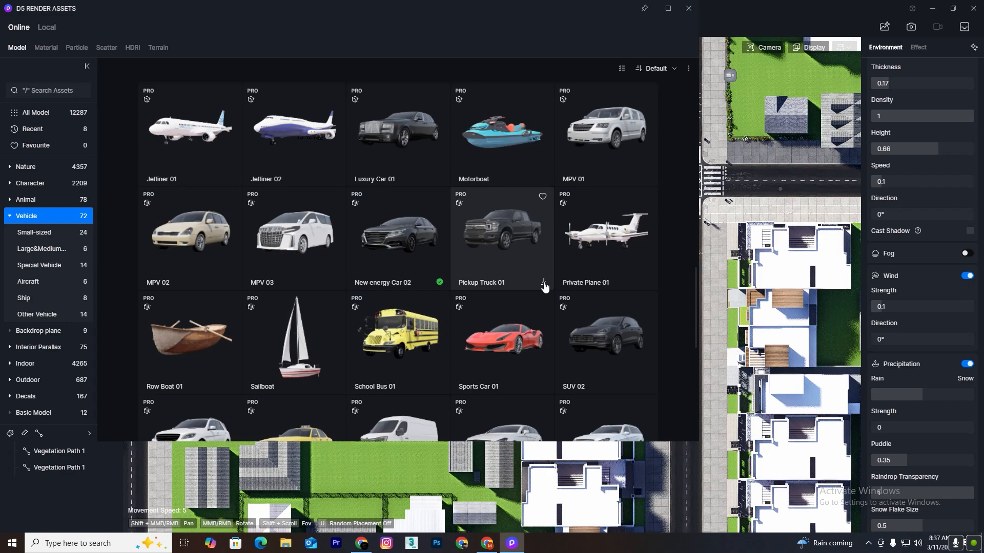
left_click(544, 287)
scroll(475, 296, "down", 3)
scroll(512, 277, "up", 2)
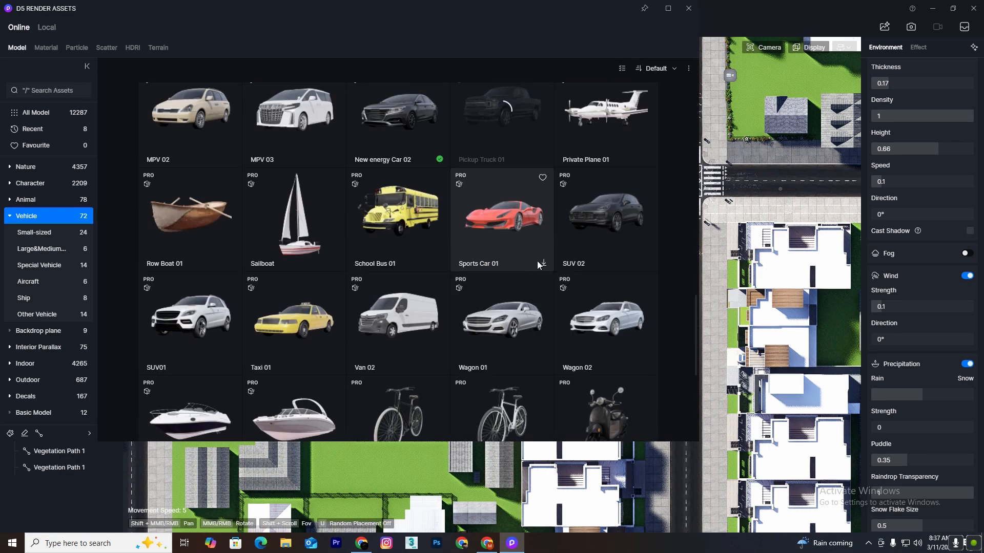
Place the downloaded SUV 03 model on the street beside the row of villas, just before the crosswalk intersection
scroll(526, 262, "up", 7)
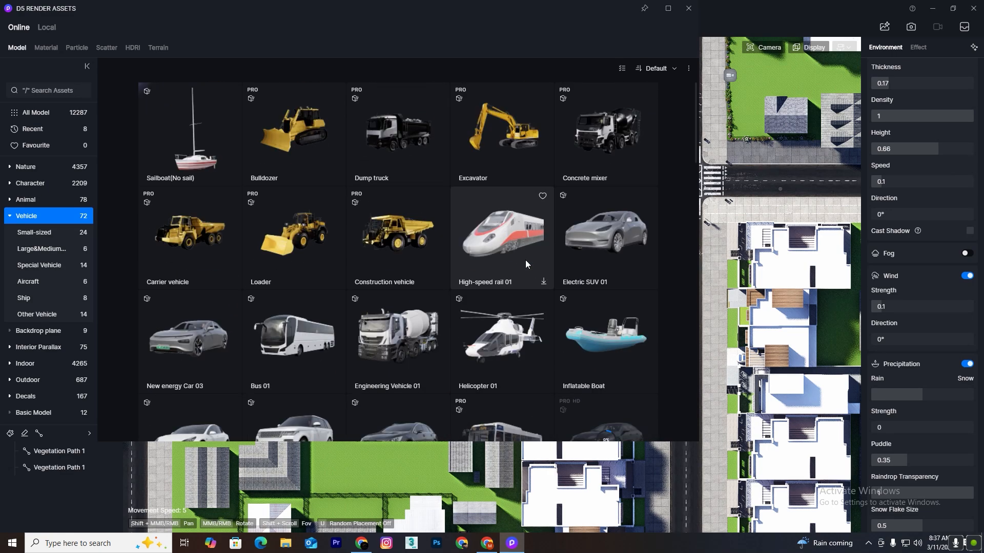
scroll(507, 254, "down", 3)
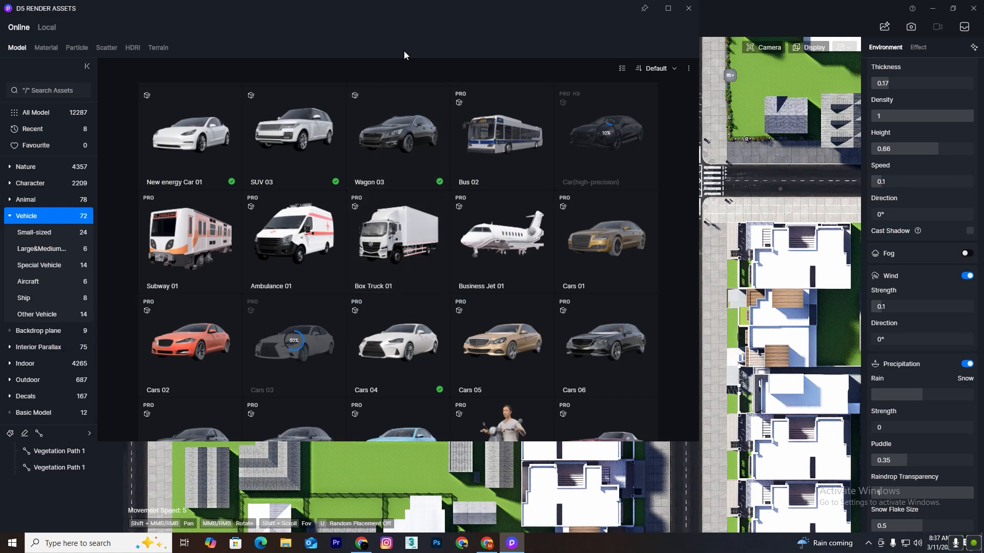
double_click(487, 30)
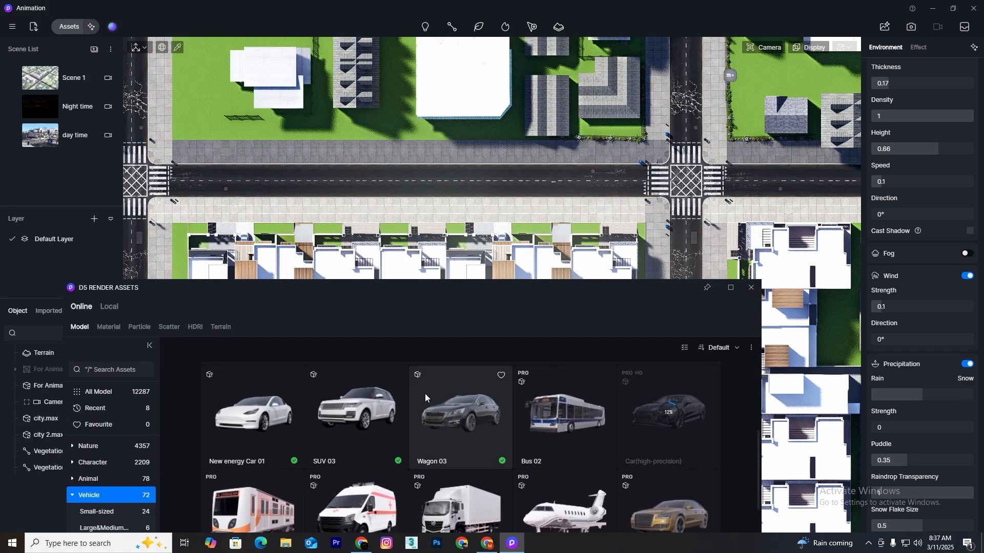
left_click(372, 405)
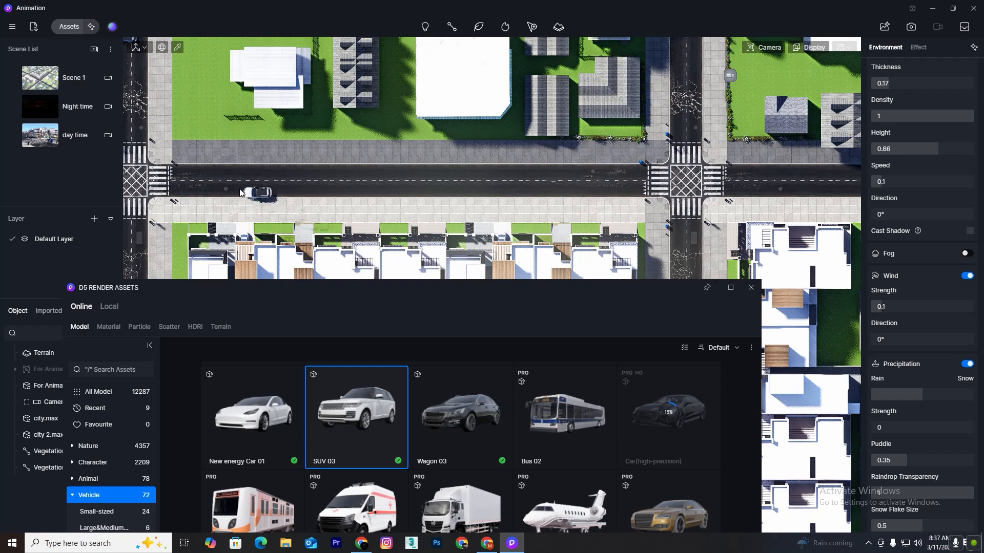
left_click(213, 189)
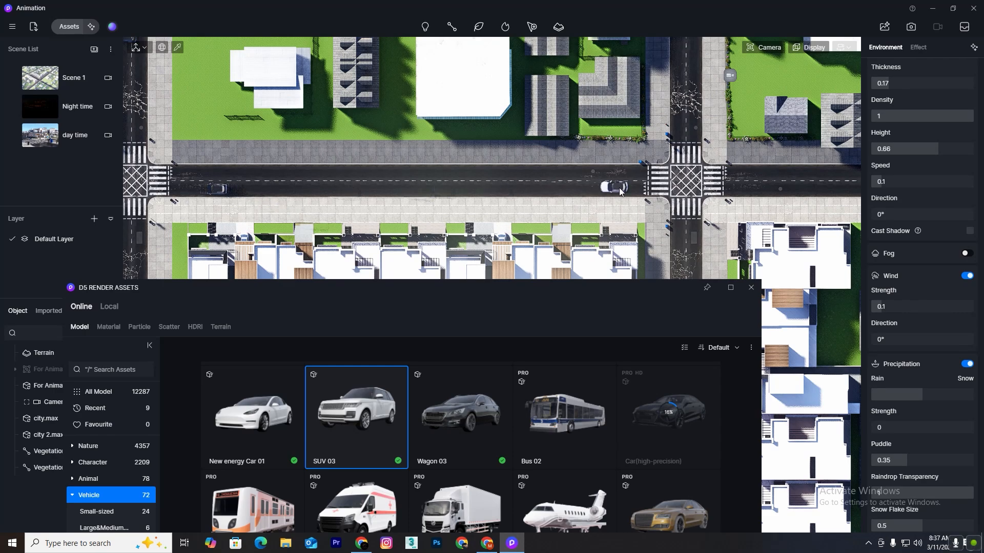
left_click(624, 192)
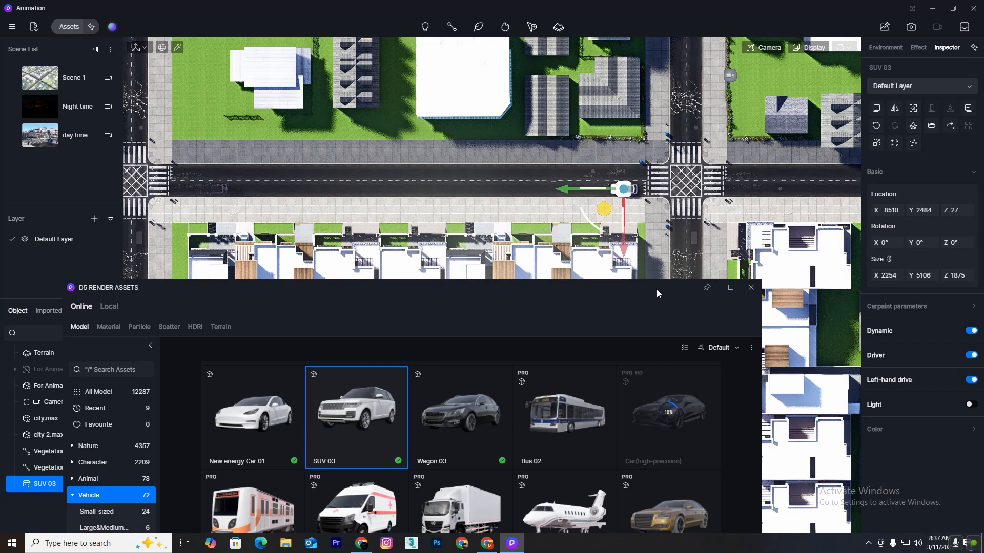
In the day time scene, move the SUV along the street onto the crosswalk, to a Y location of about -3164
left_click_drag(656, 293, 267, 243)
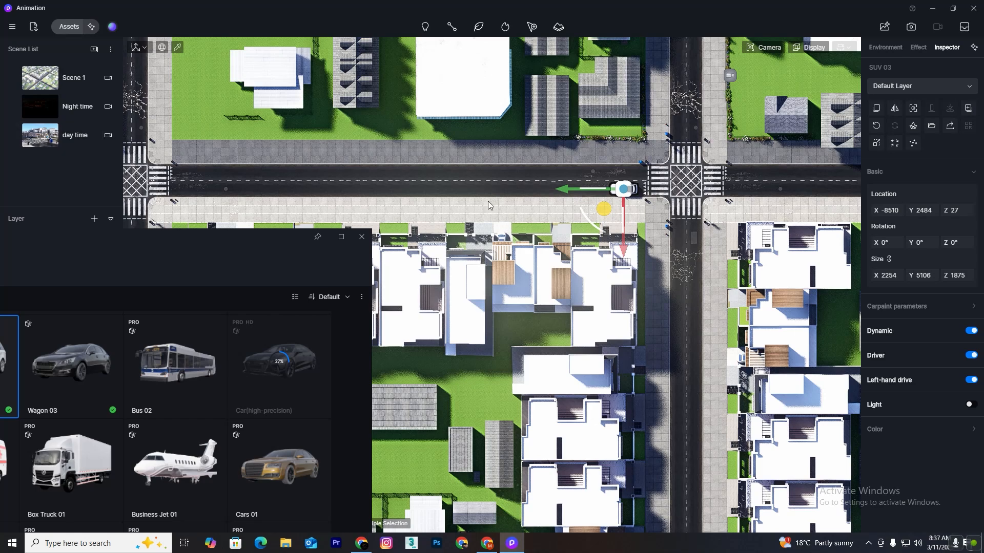
left_click(49, 139)
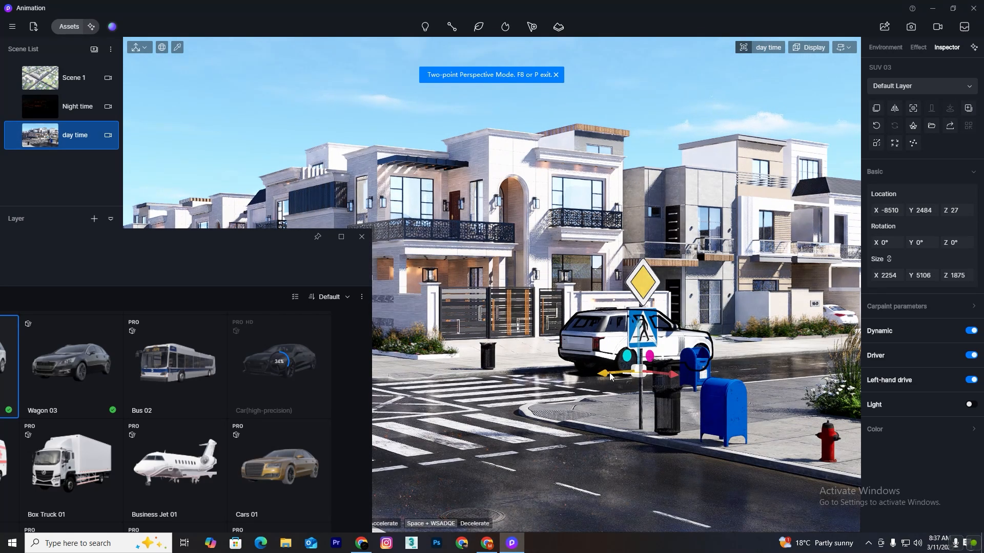
left_click_drag(610, 377, 582, 342)
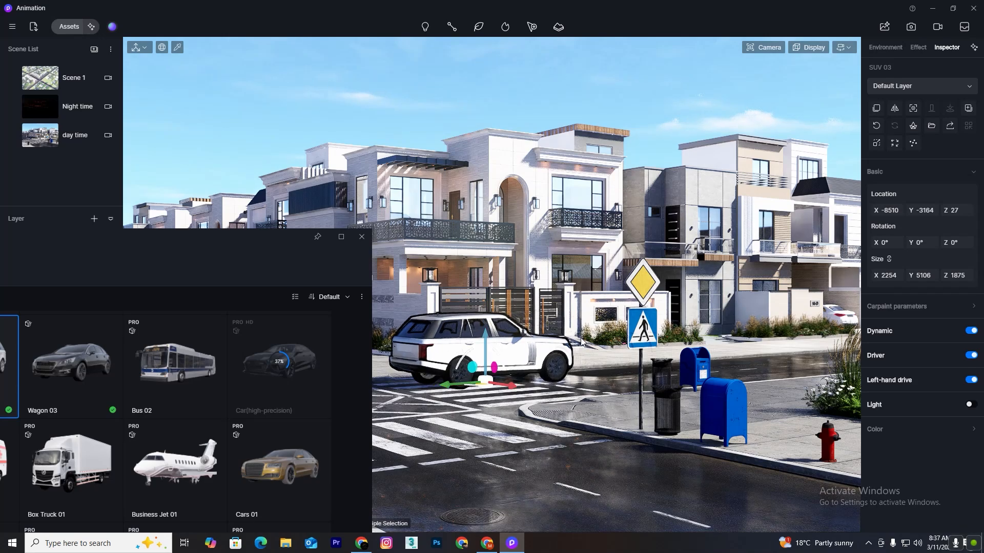
Turn off Dynamic and Driver for the SUV and turn on its Light
scroll(527, 418, "up", 8)
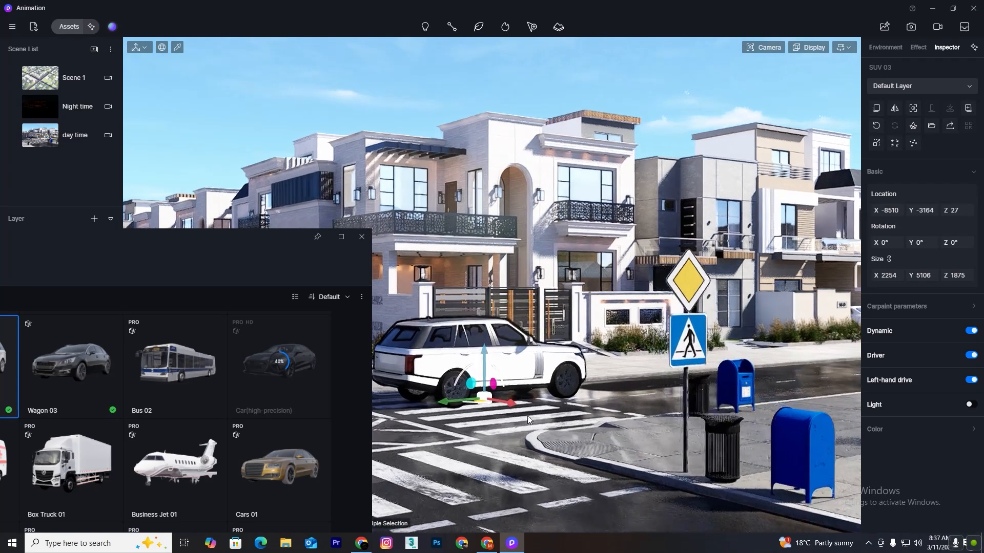
scroll(530, 419, "up", 6)
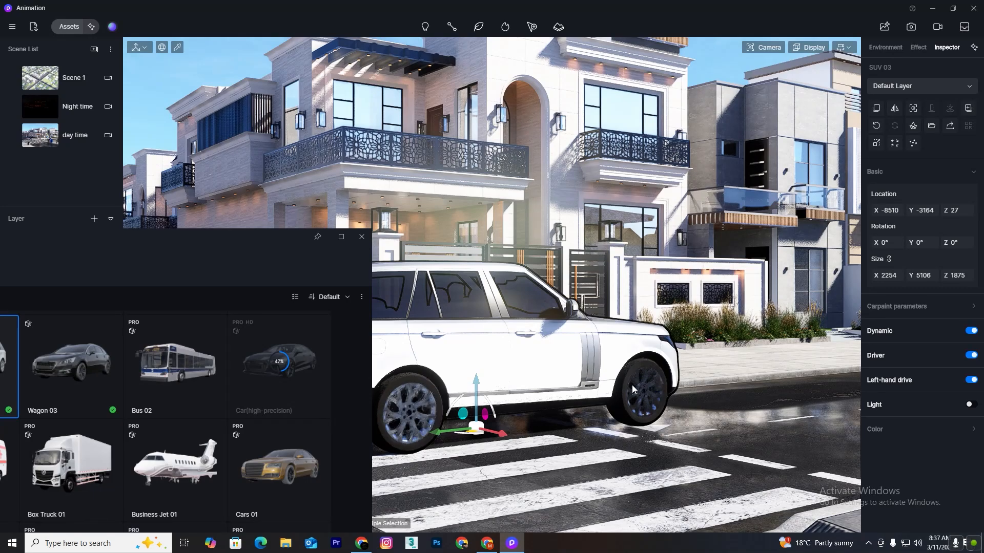
left_click(969, 331)
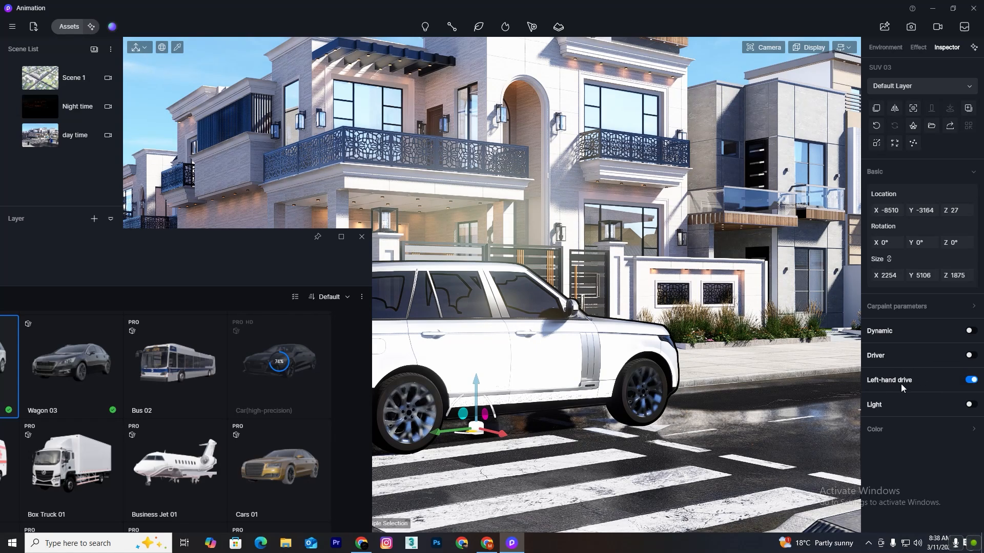
left_click(970, 380)
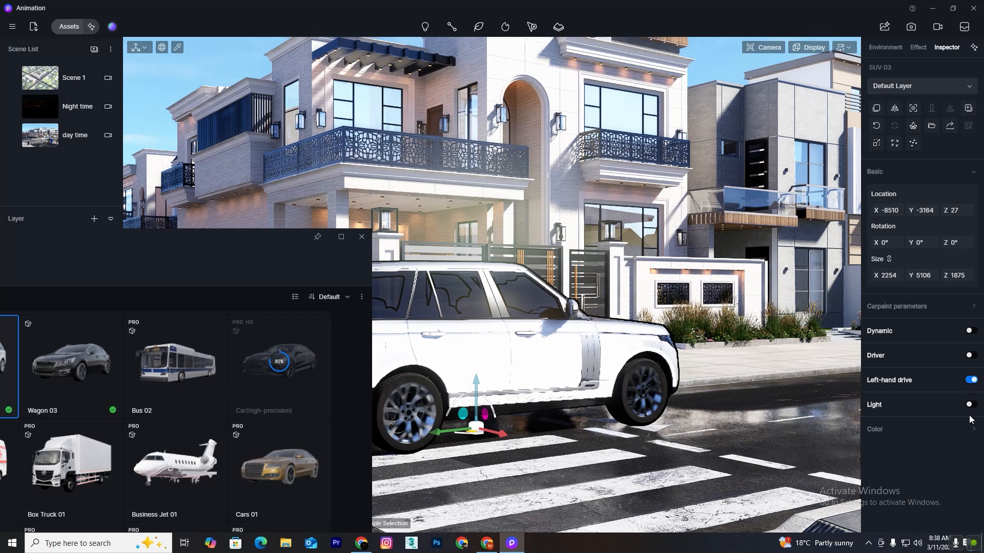
left_click(970, 405)
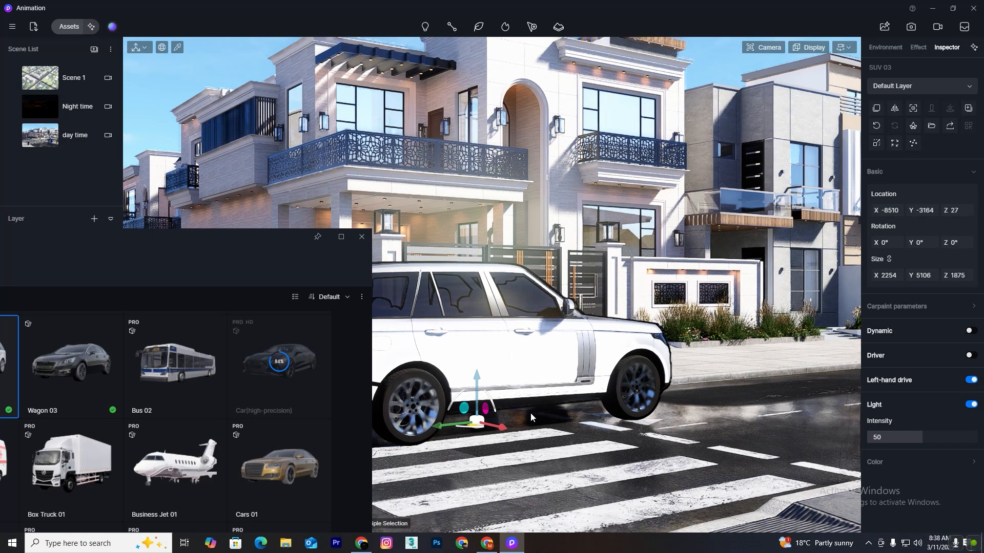
Try red and green body colours on the SUV, and restore the white colour
middle_click_drag(537, 409, 753, 401)
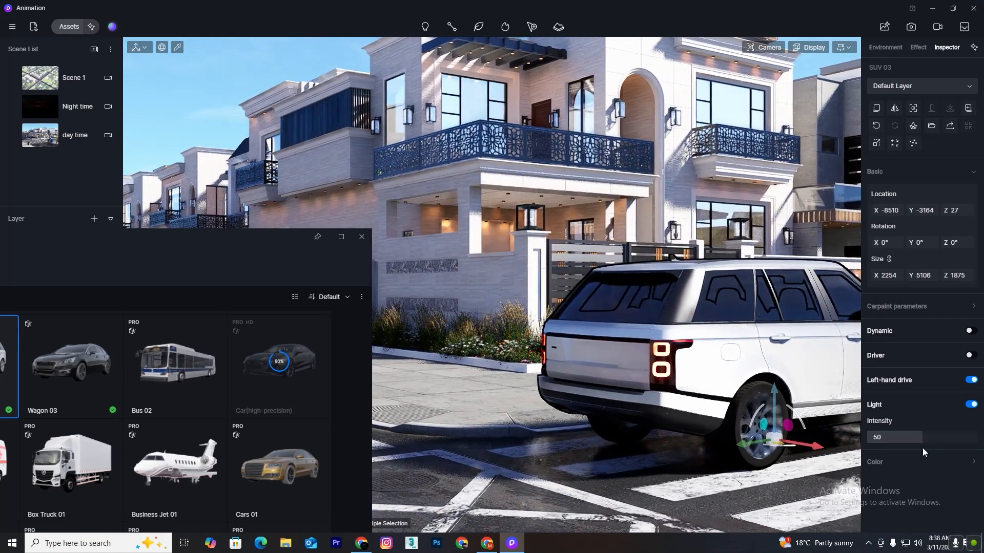
left_click(917, 462)
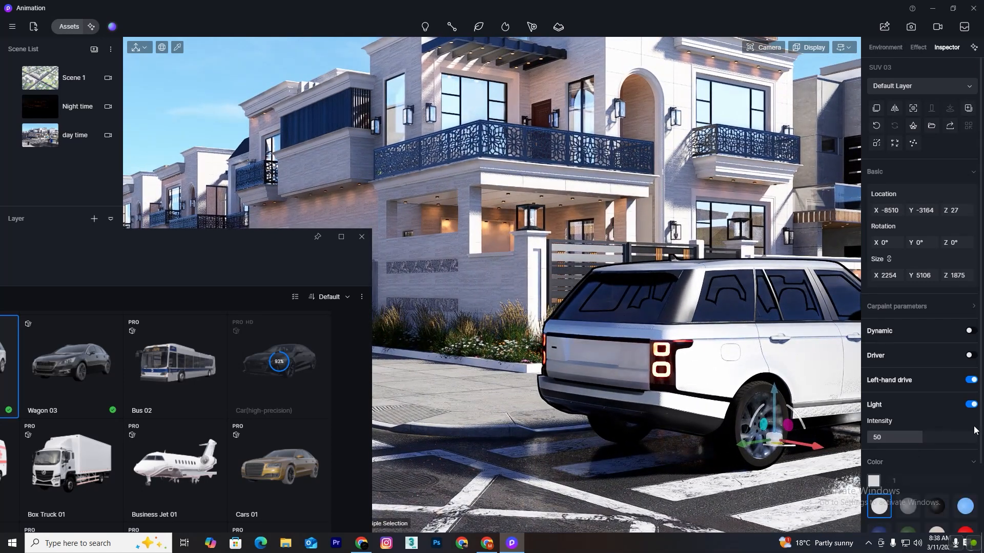
left_click_drag(981, 445, 982, 520)
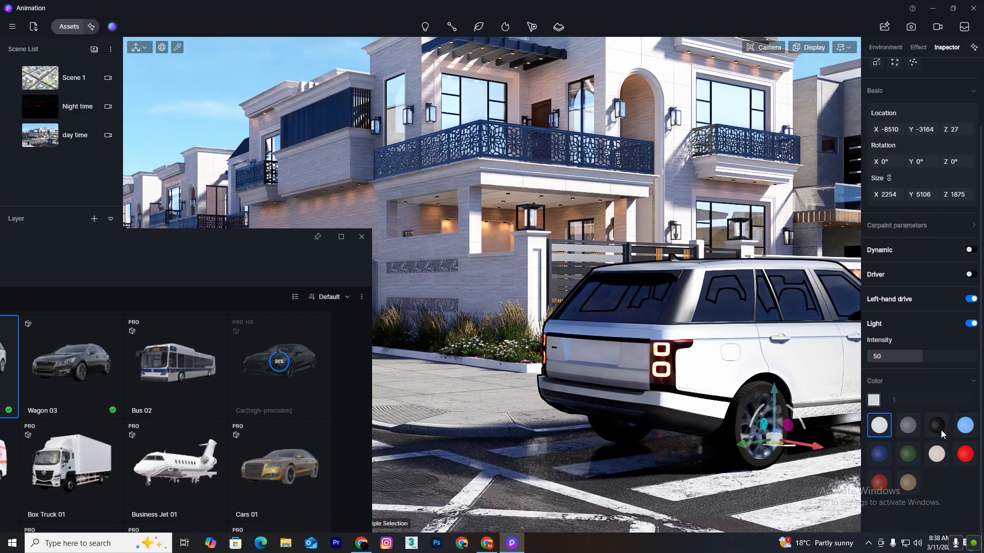
left_click(879, 427)
left_click(965, 454)
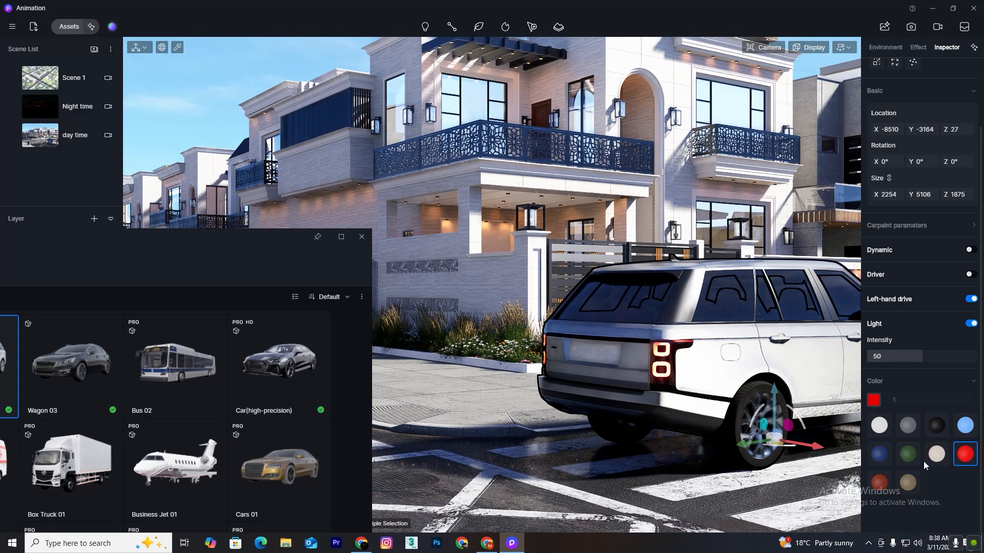
left_click(900, 456)
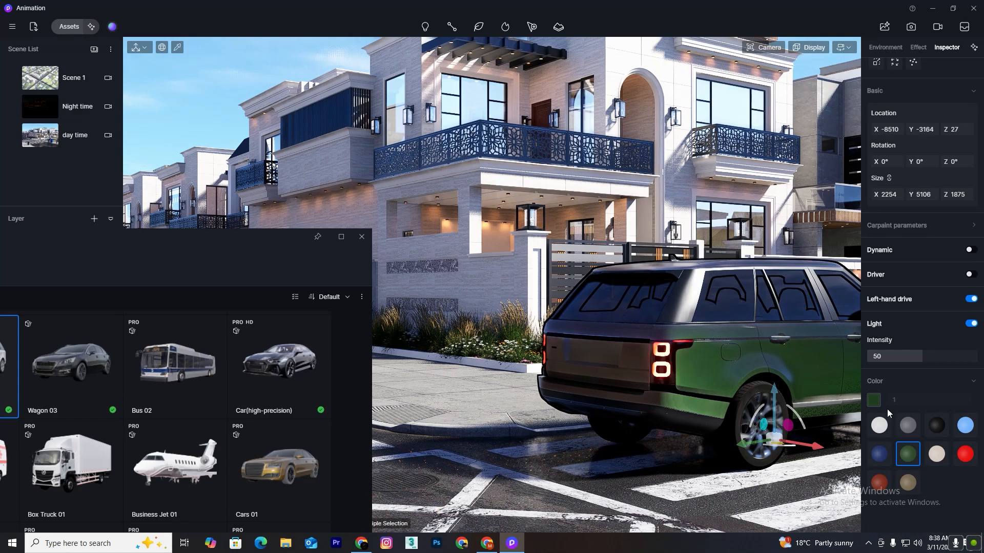
left_click(881, 429)
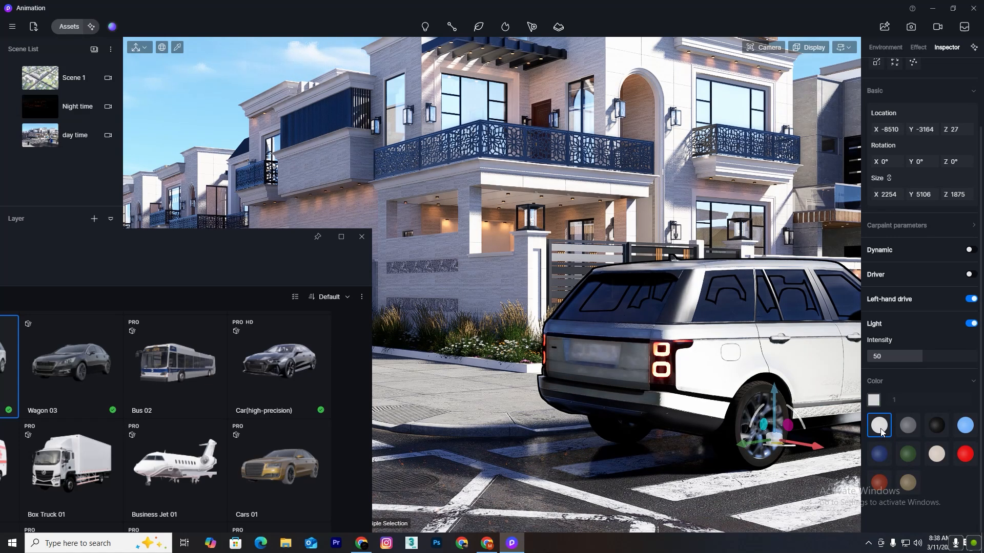
Try a light intensity of 100 on the SUV and set it to 20
scroll(672, 367, "up", 3)
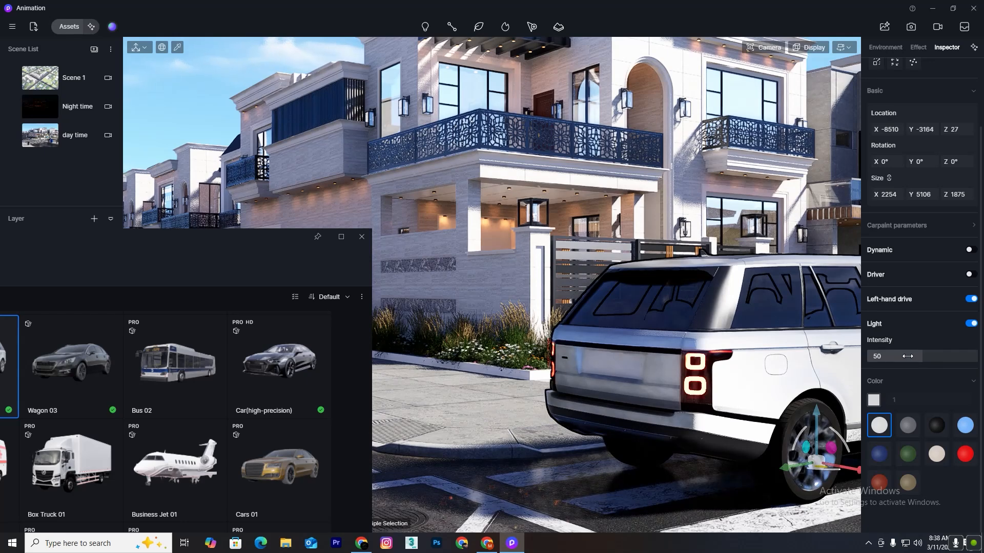
left_click(882, 359)
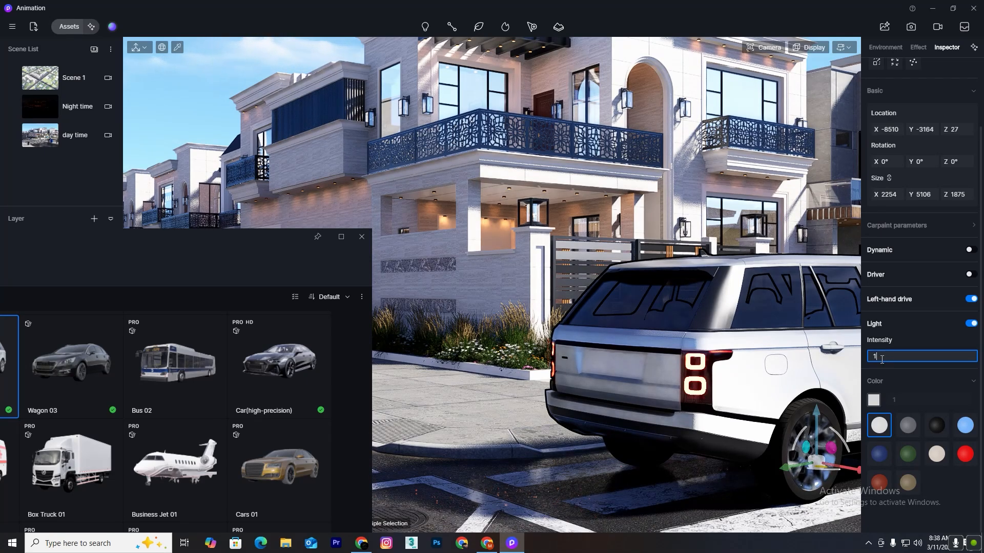
type("100")
key("Return")
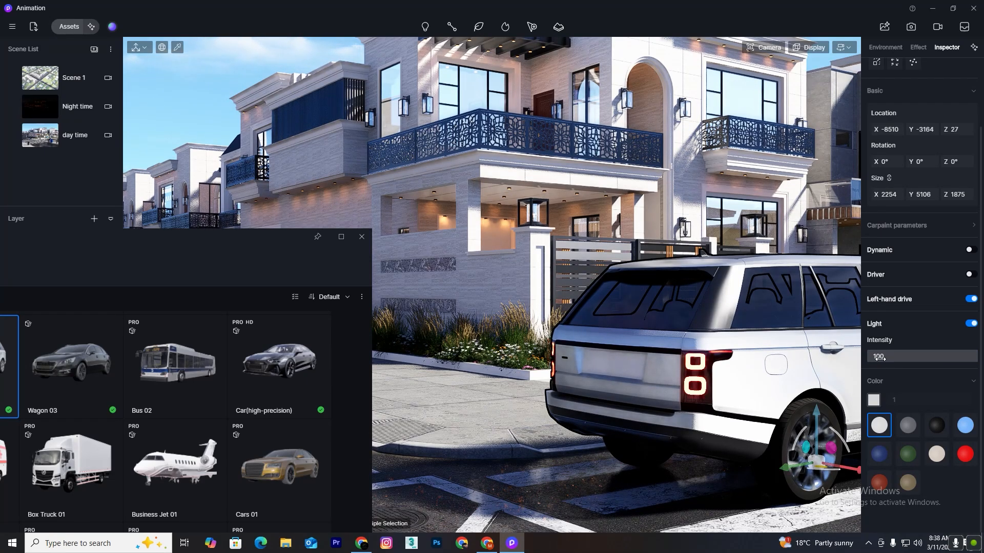
left_click(879, 359)
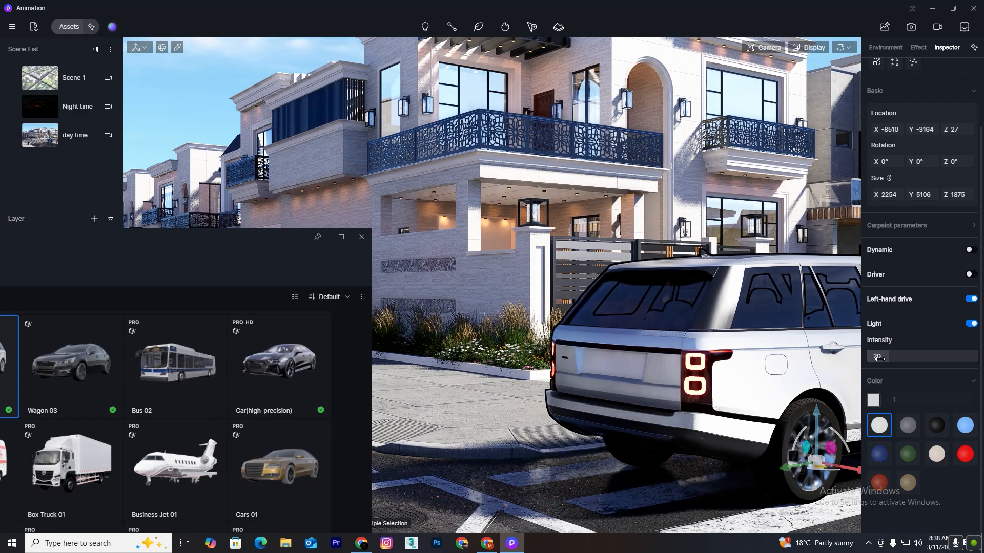
right_click_drag(565, 387, 781, 363)
left_click(651, 401)
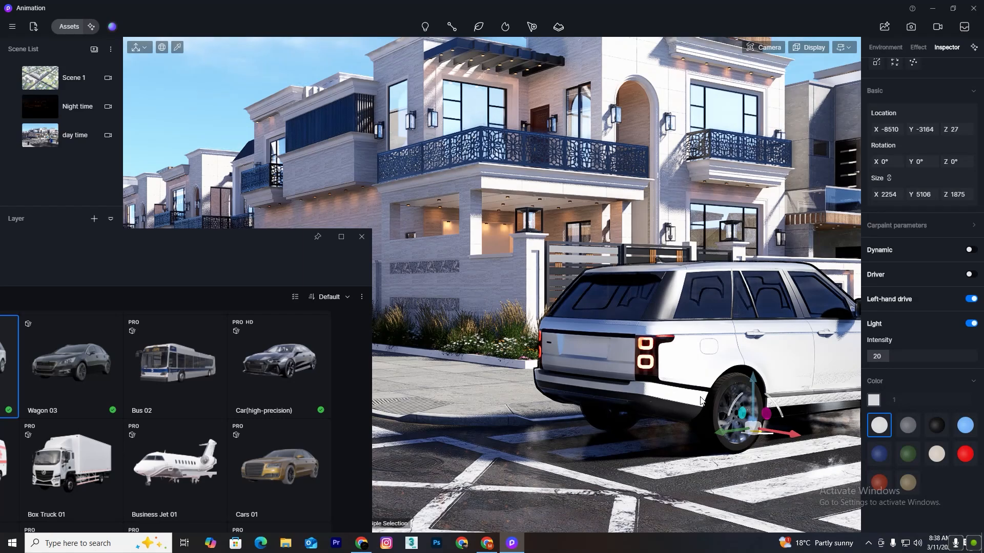
Switch to a top view, clear the asset library off the street and frame the SUV at the crosswalk
key("t")
scroll(395, 408, "up", 3)
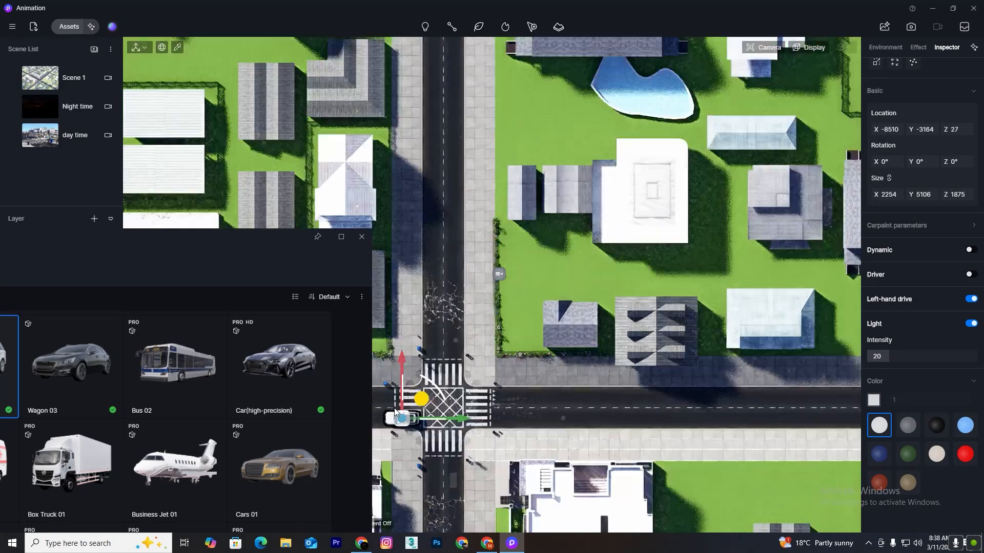
left_click_drag(251, 237, 403, 412)
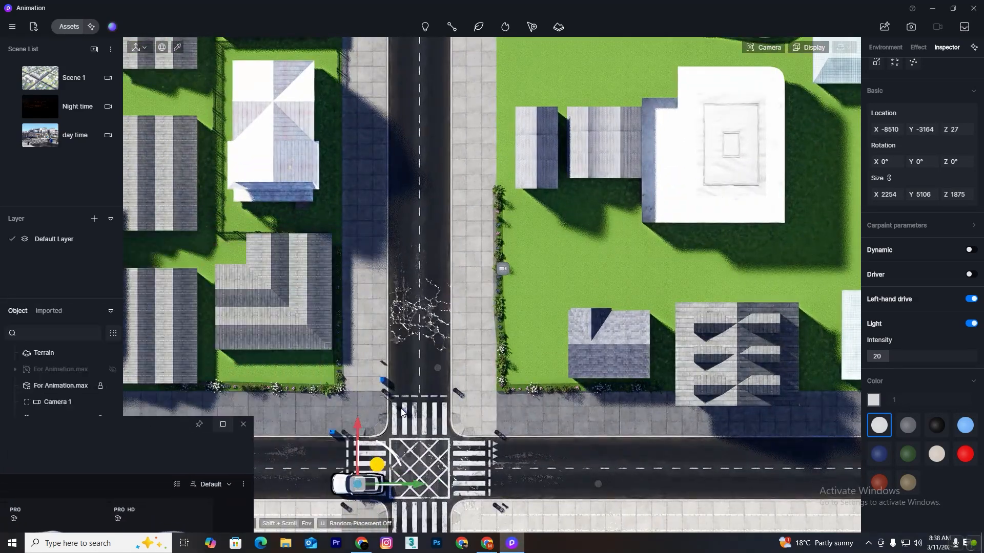
middle_click_drag(422, 413, 696, 210)
scroll(422, 413, "up", 3)
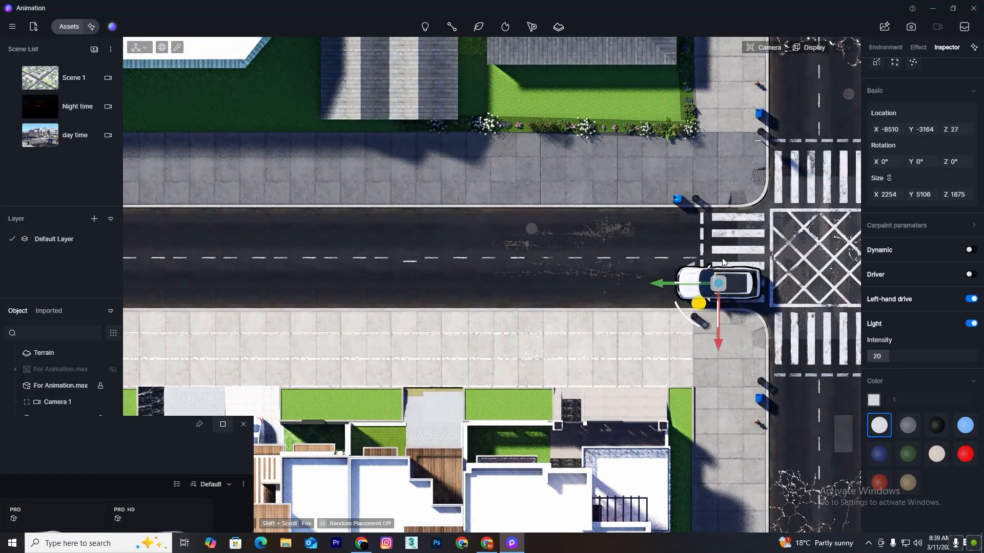
Turn on Dynamic and Driver for the SUV and turn off Left-hand drive
key("t")
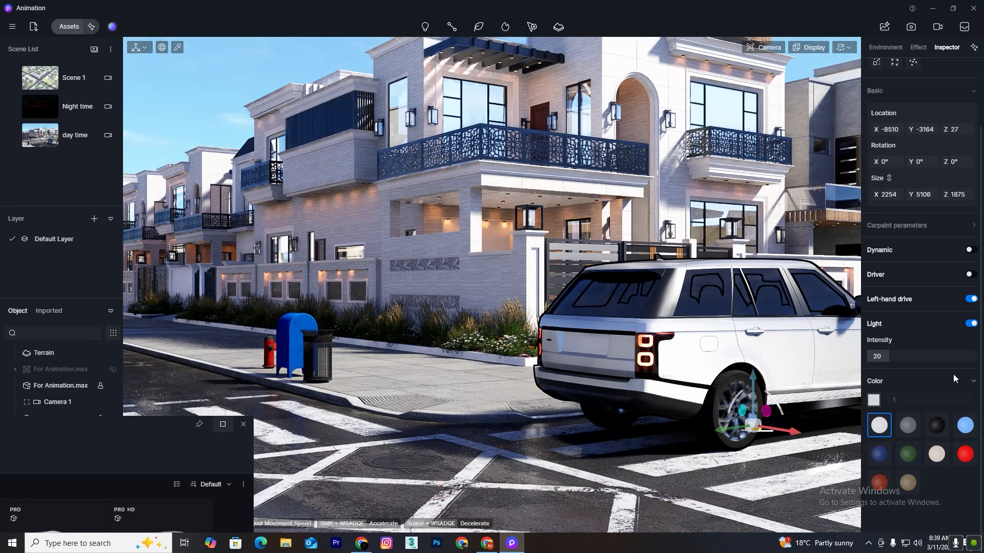
left_click(976, 276)
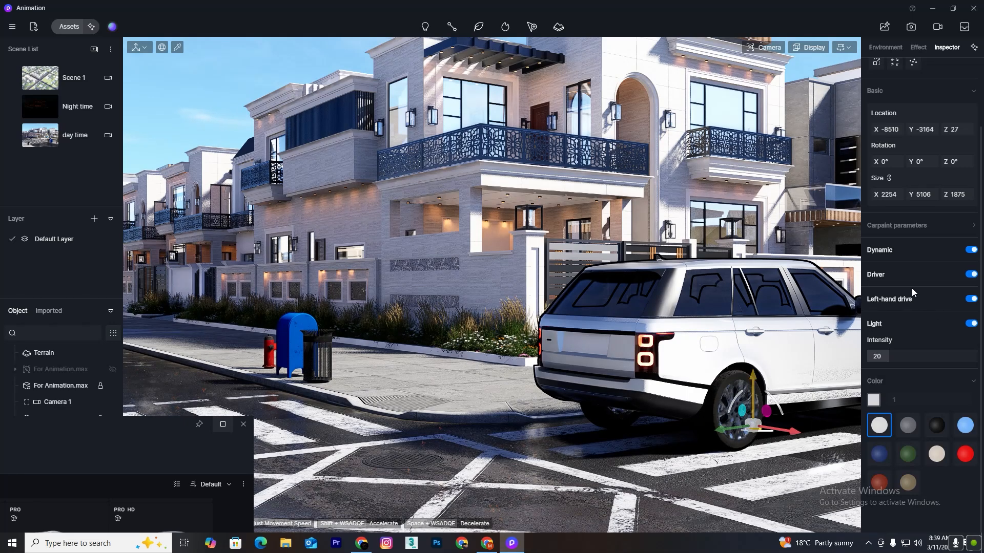
left_click(970, 300)
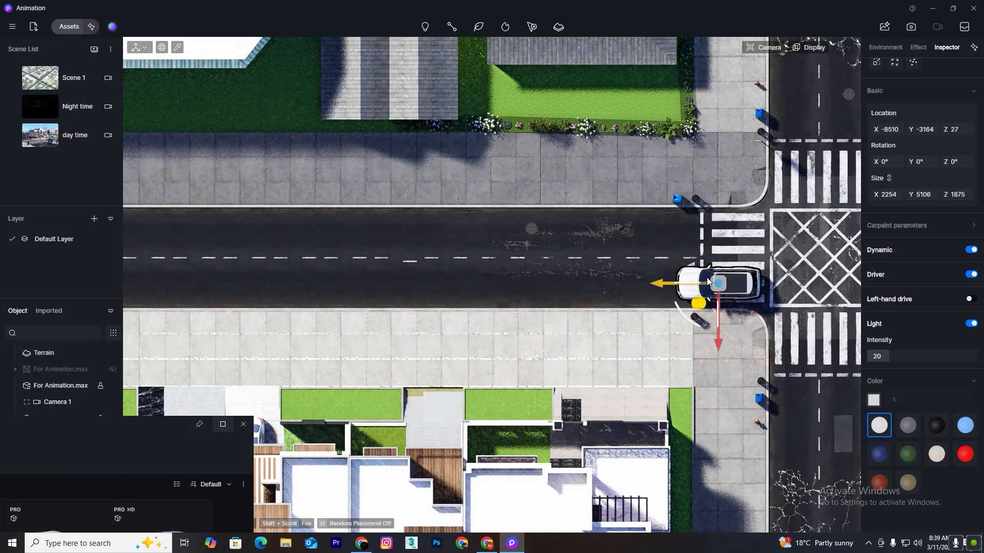
left_click(449, 28)
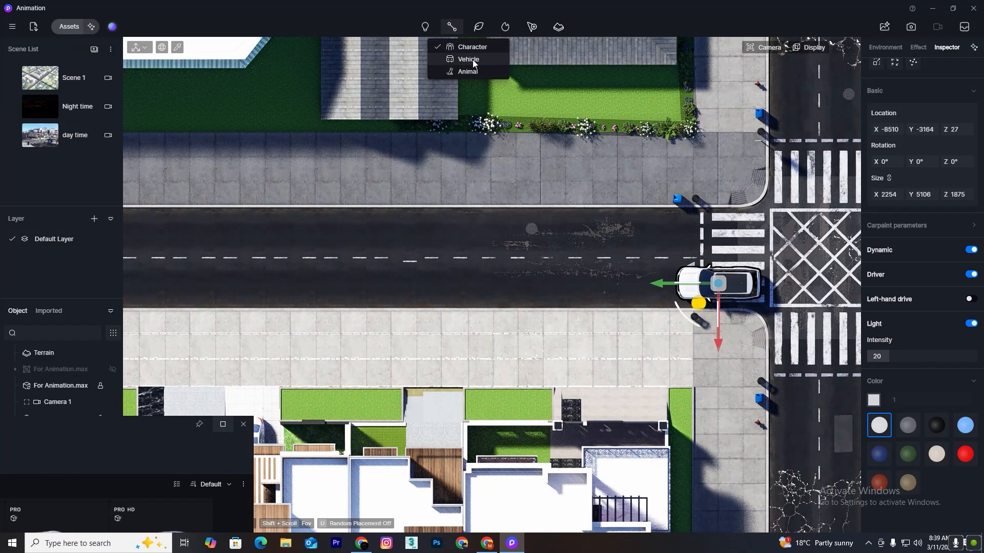
left_click(470, 47)
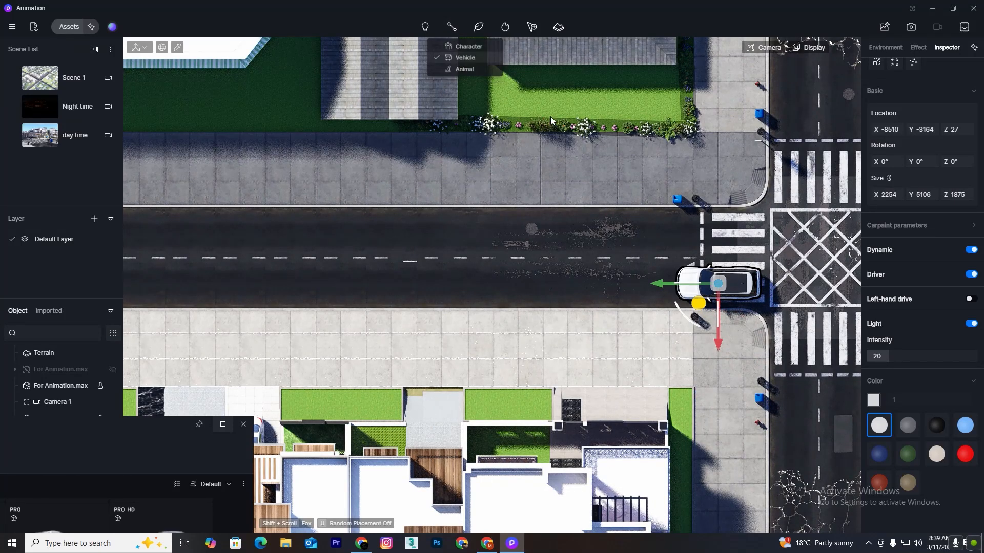
left_click(792, 284)
scroll(828, 300, "down", 3)
middle_click_drag(359, 294, 736, 287)
scroll(369, 295, "down", 3)
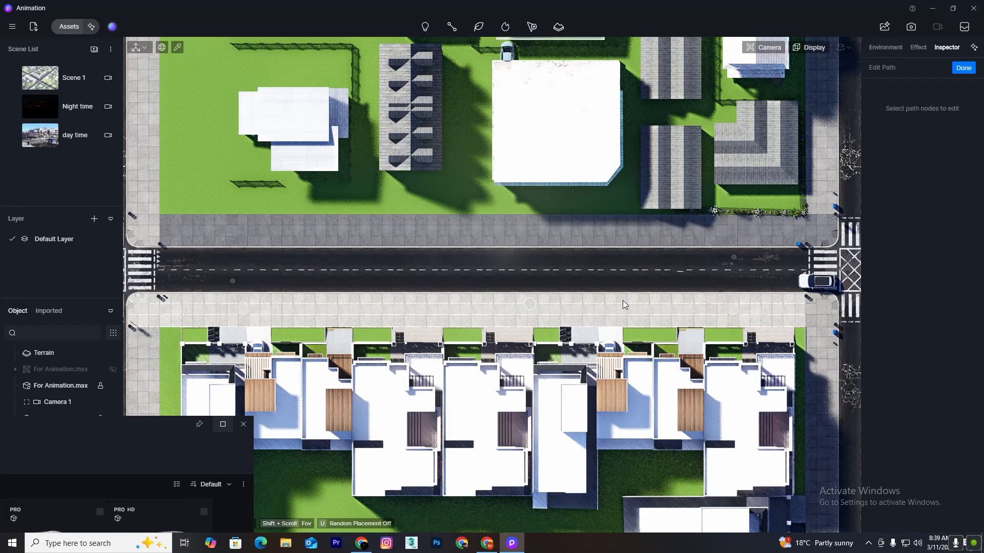
key("Escape")
scroll(871, 282, "up", 2)
scroll(843, 291, "up", 2)
scroll(853, 263, "down", 2)
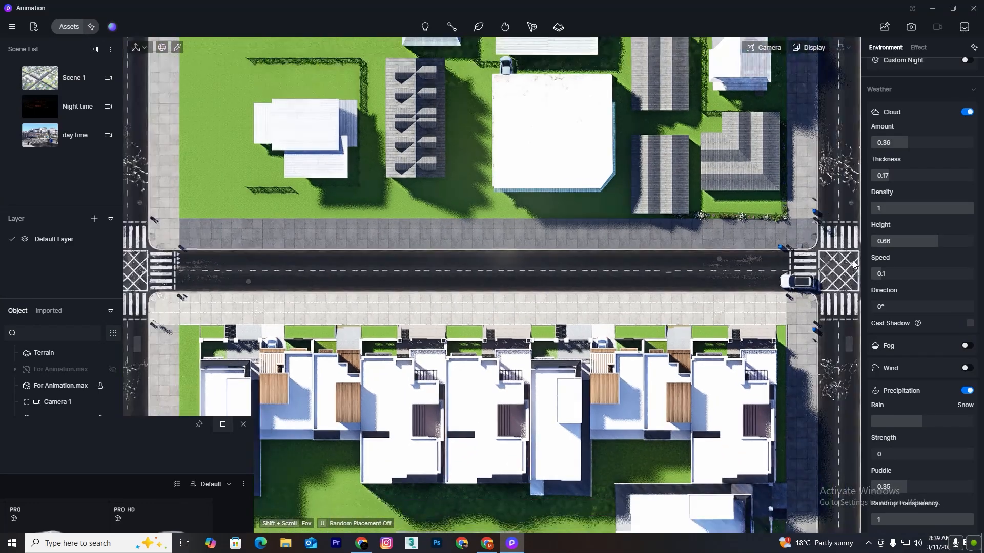
Return to the day time scene and reframe it from a higher angle over the SUV and the intersection
left_click(45, 145)
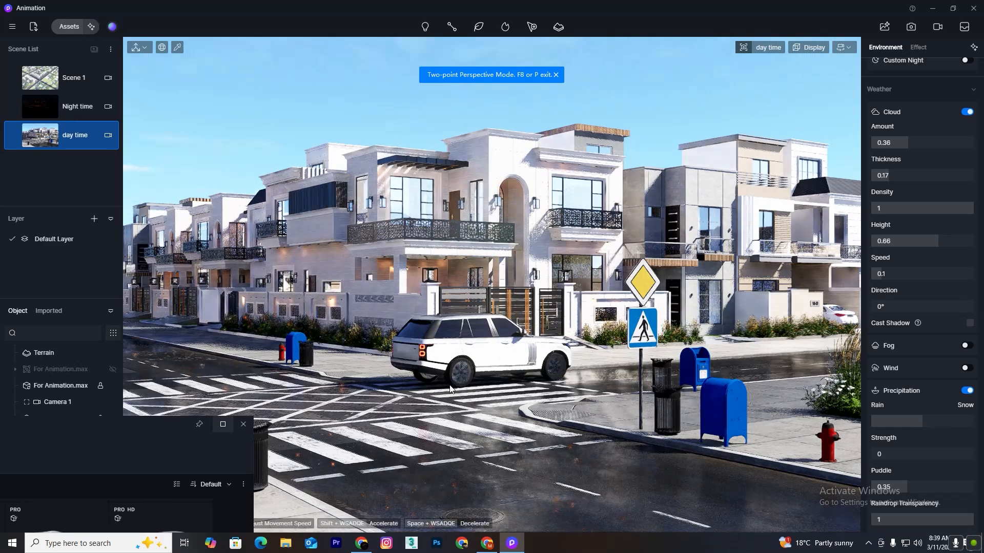
left_click(452, 27)
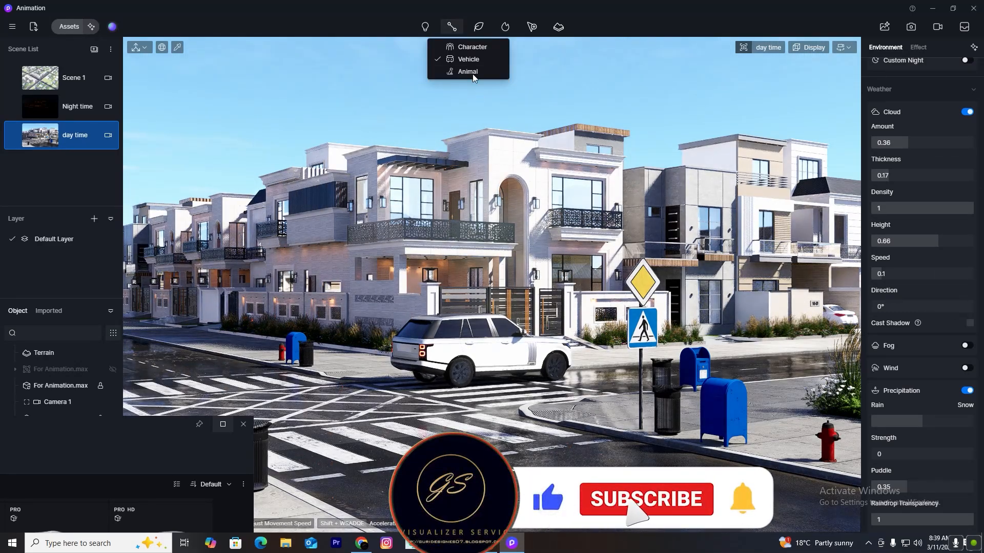
left_click(469, 59)
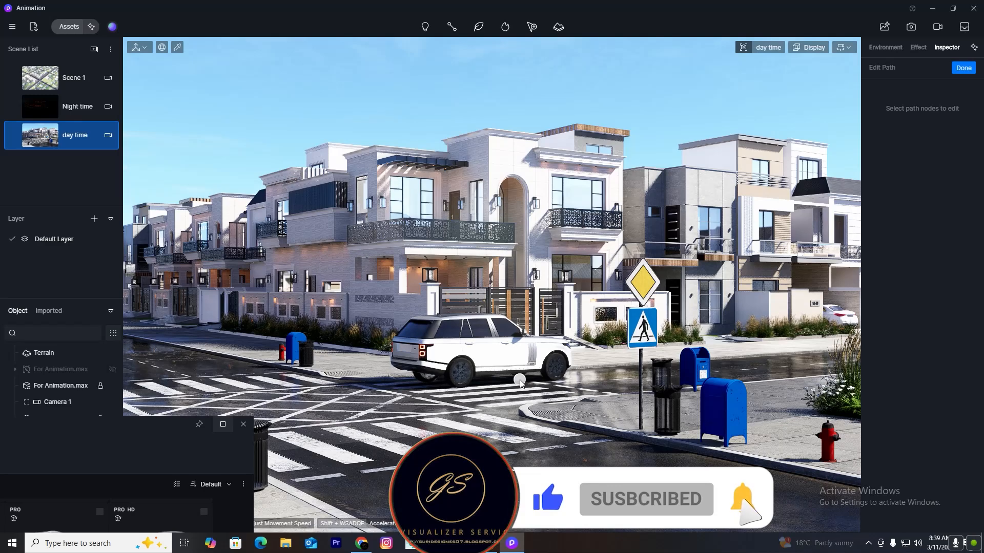
key("q")
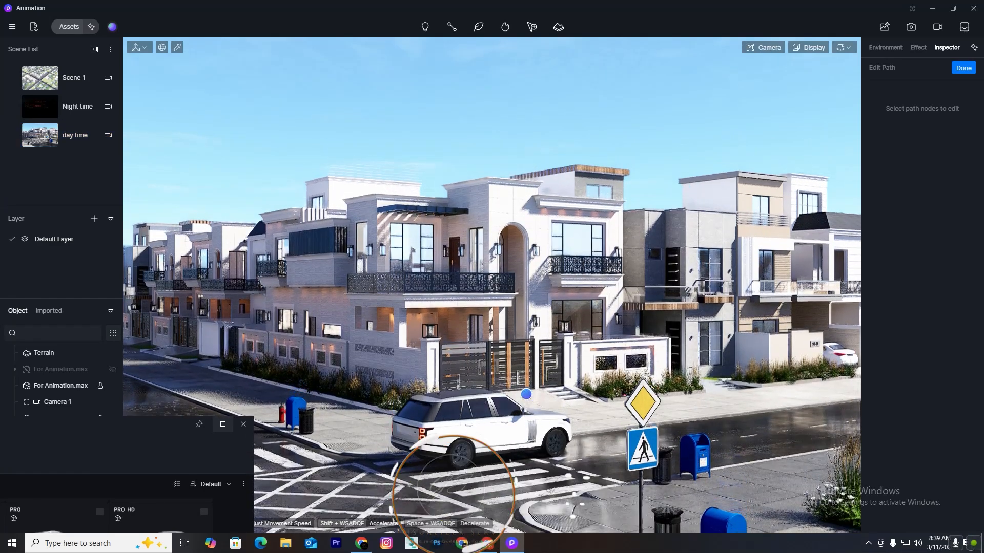
right_click_drag(527, 397, 527, 453)
left_click(526, 390)
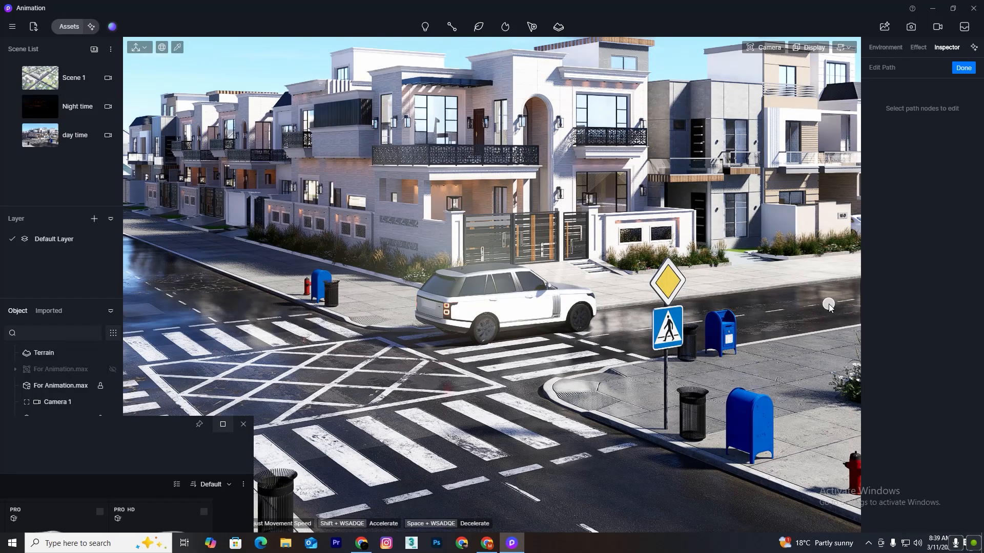
key("Escape")
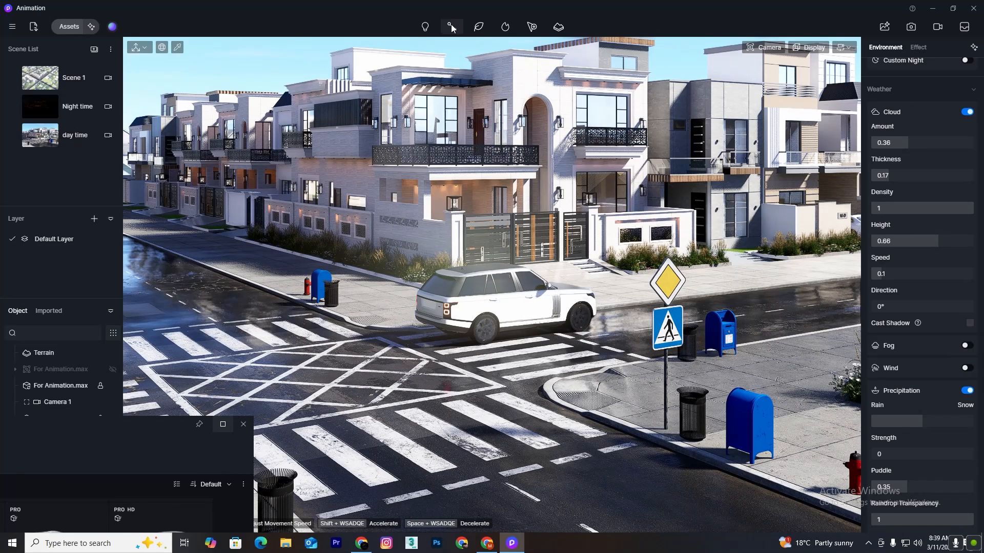
Start a vehicle path and choose the Cars 04 model for it from the vehicle assets
mouse_move(451, 27)
left_click(467, 60)
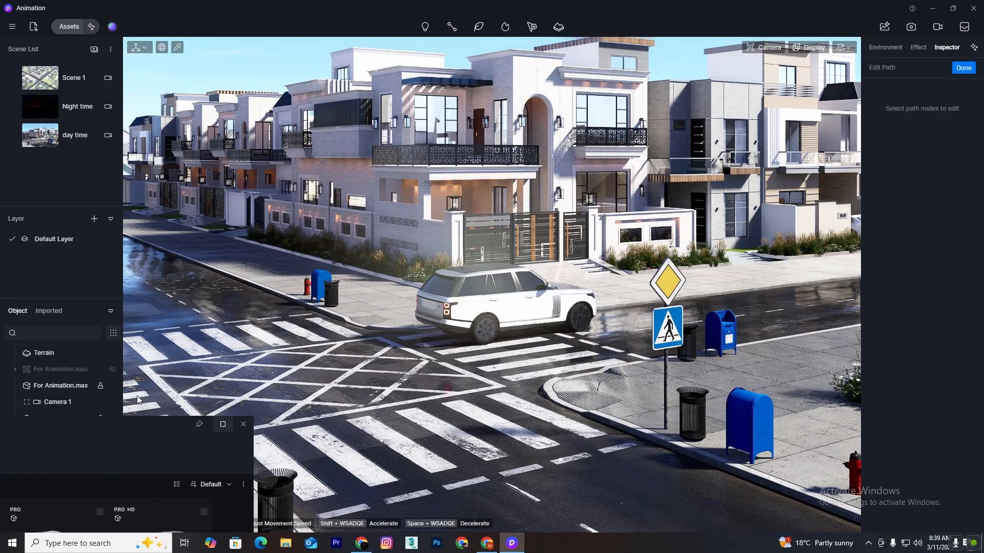
scroll(626, 192, "down", 2)
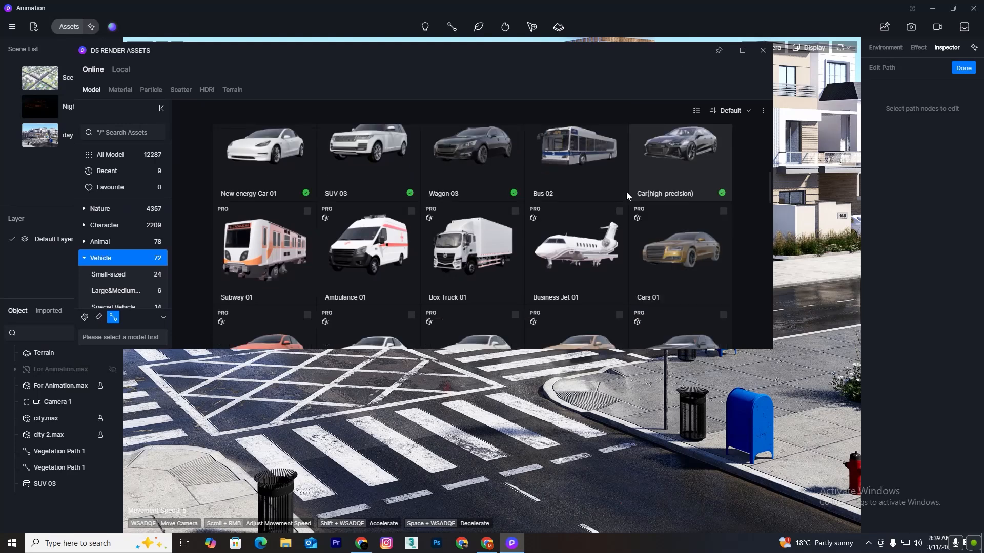
scroll(647, 195, "down", 1)
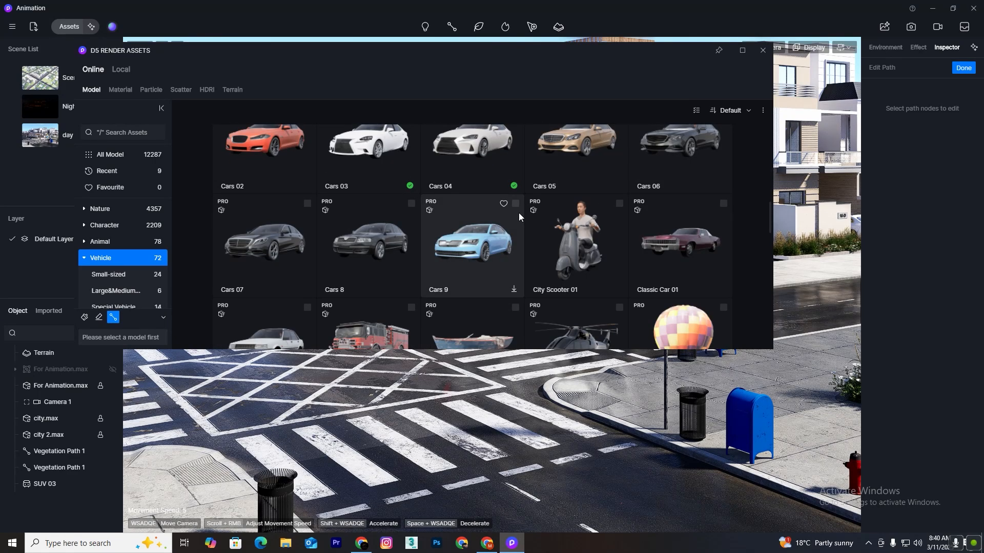
left_click(515, 161)
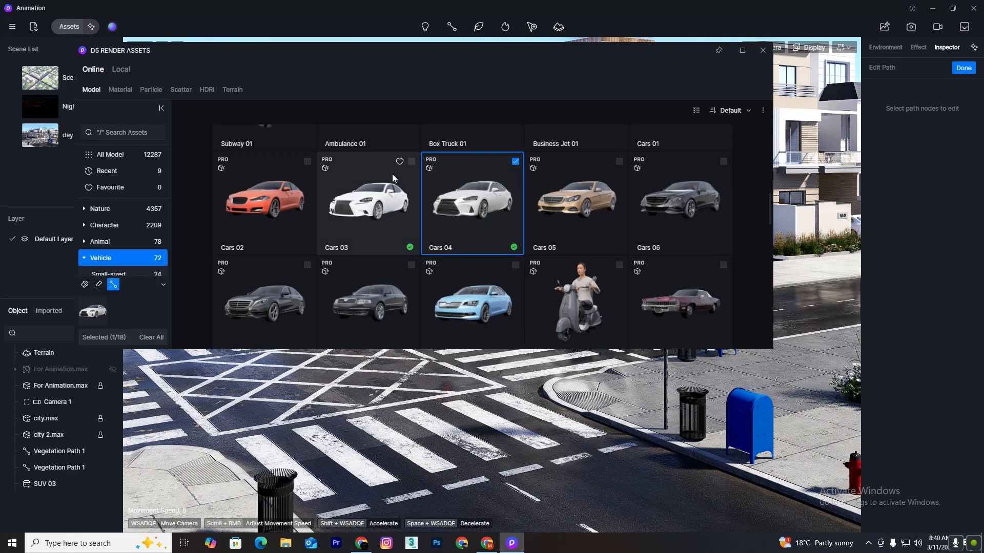
scroll(433, 225, "up", 3)
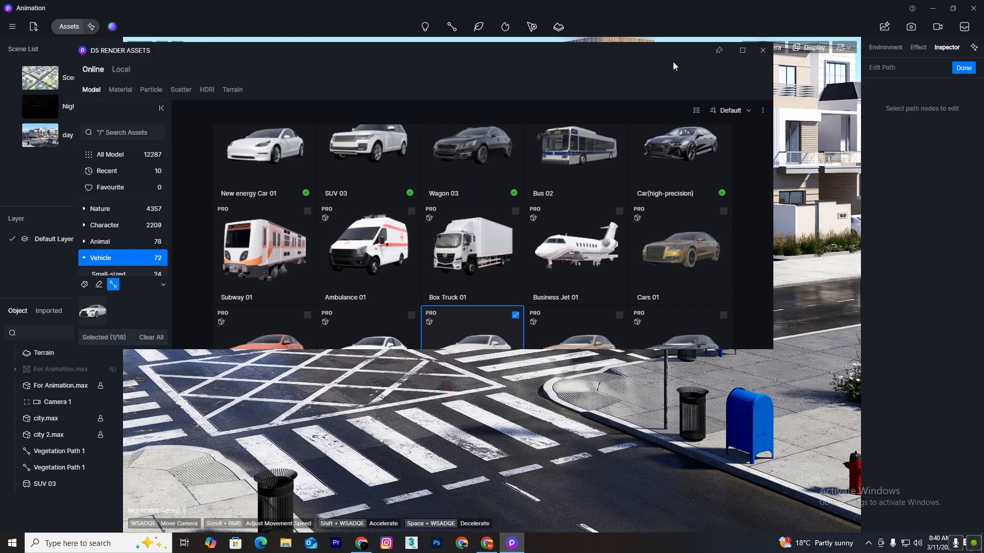
Draw the vehicle path along the road from the crosswalk beside the SUV to the far end of the street
left_click_drag(617, 48, 279, 345)
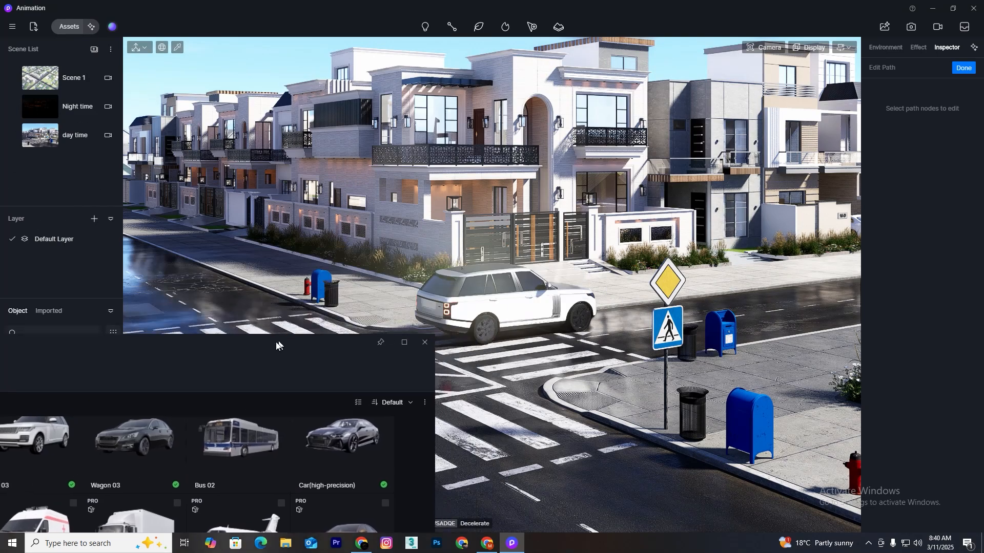
left_click(491, 367)
right_click_drag(469, 390, 624, 340)
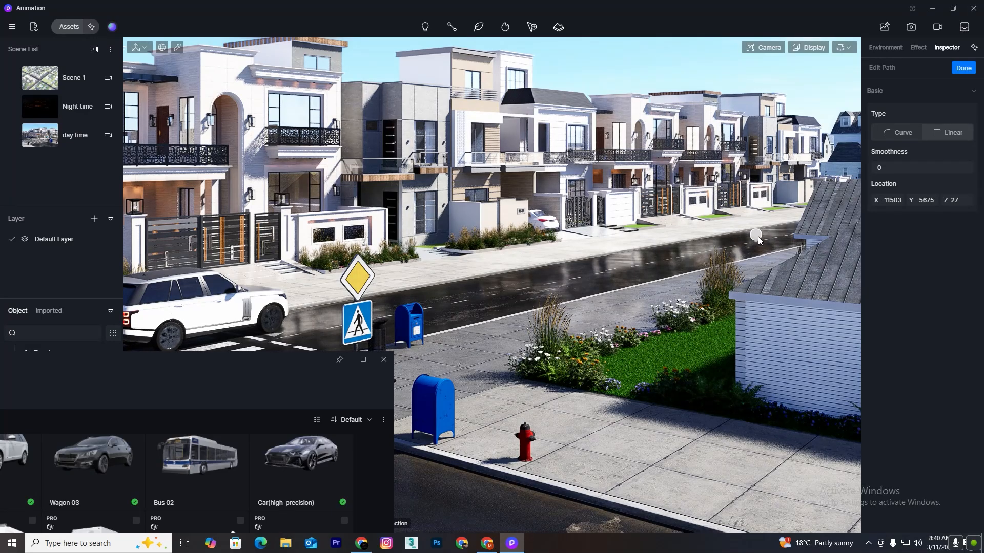
left_click(759, 239)
right_click(700, 257)
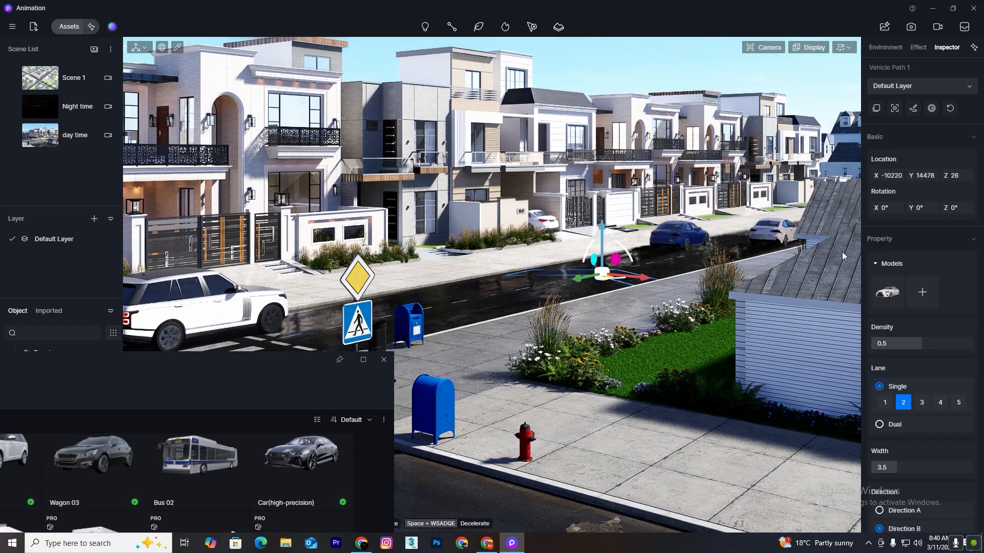
Try single-lane counts of 4 and 5 and the Dual option on the vehicle path, and set it to Single with 1 lane
scroll(873, 374, "down", 1)
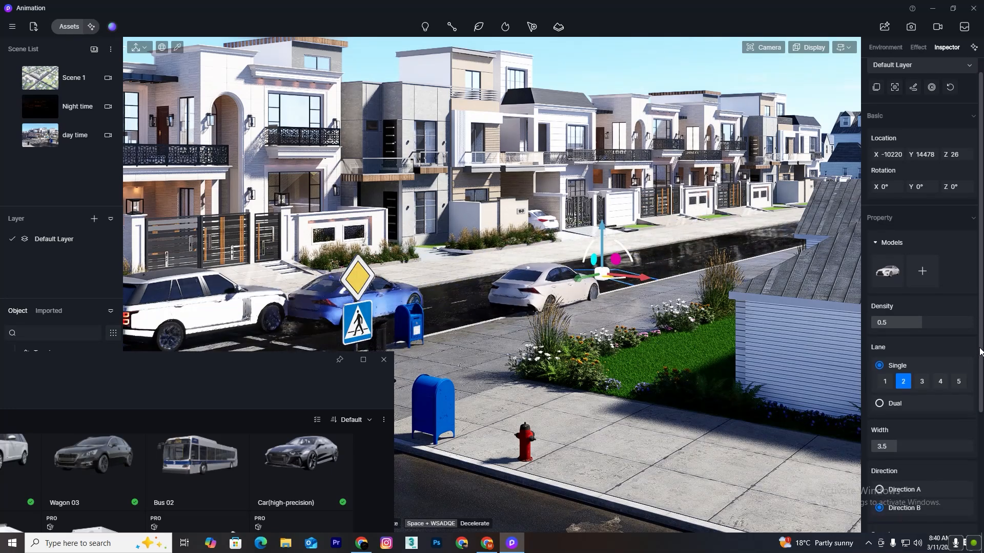
left_click(882, 377)
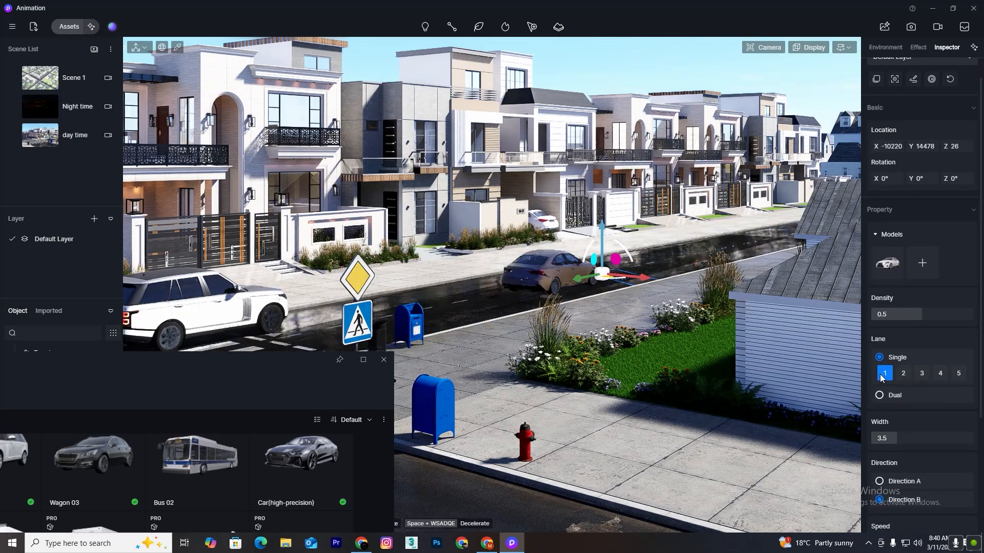
left_click(941, 375)
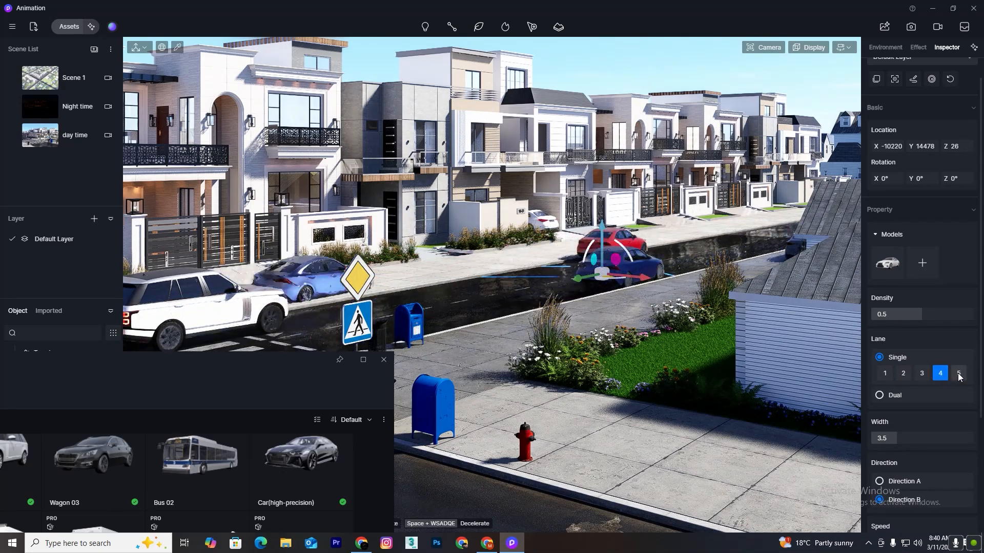
left_click(959, 374)
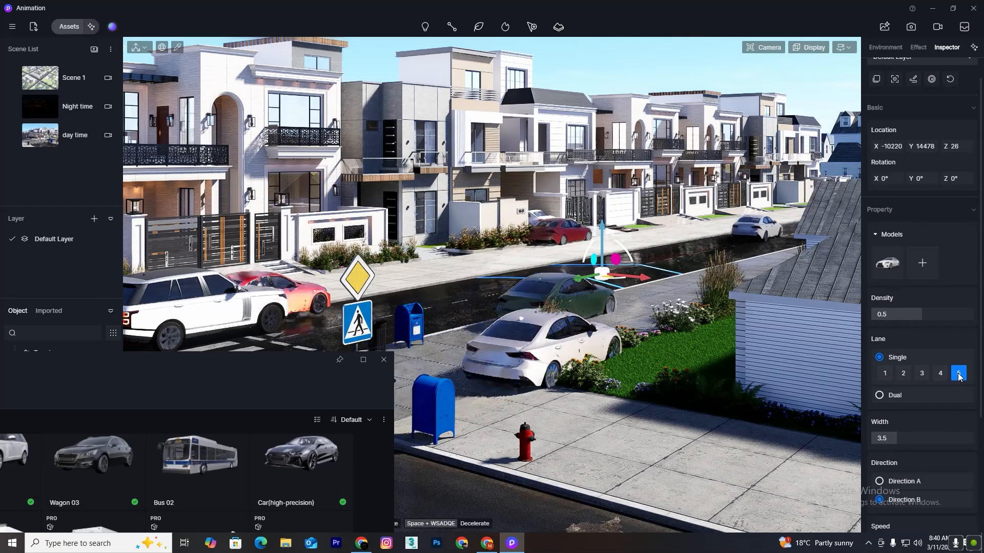
left_click(887, 373)
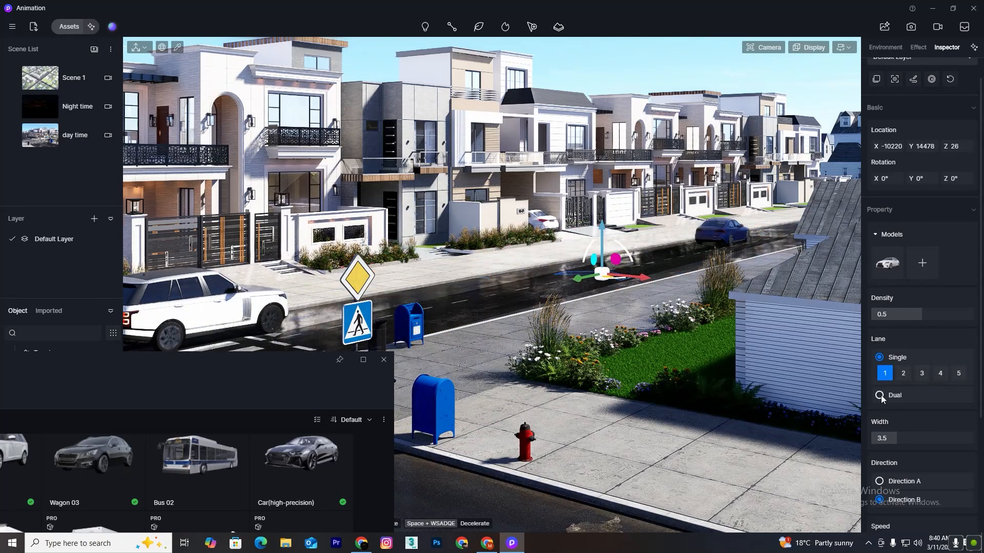
left_click(880, 396)
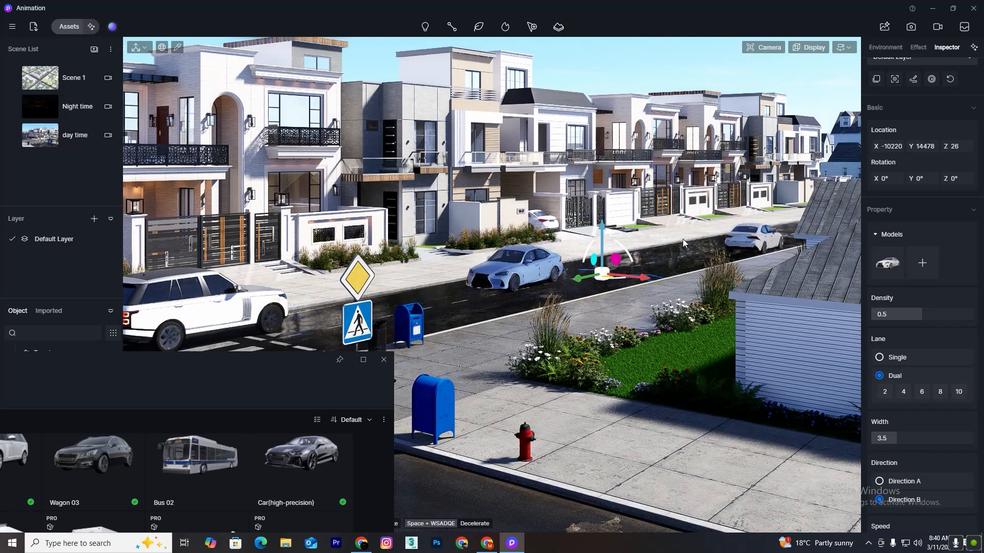
left_click(880, 358)
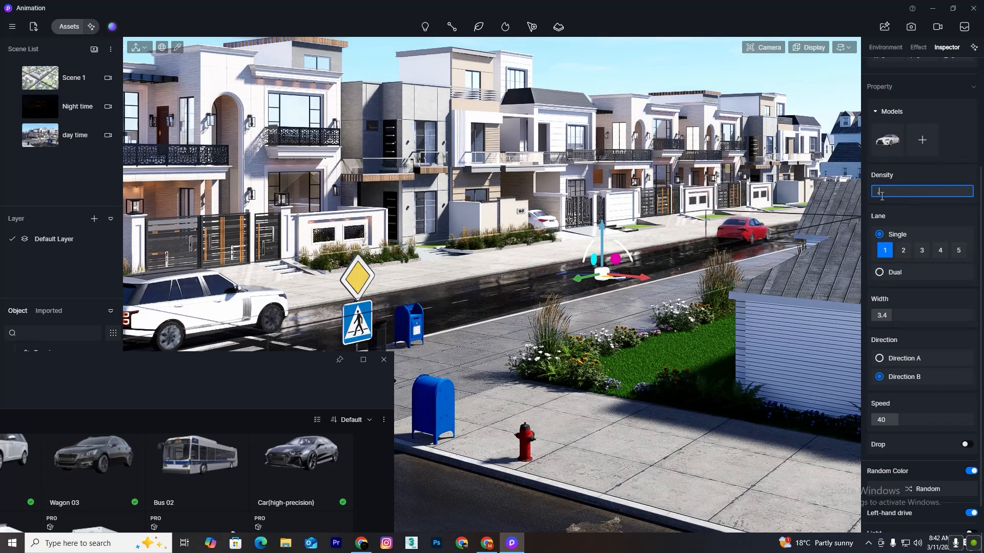
Try densities of 0.5 and 1 on the vehicle path and set the density to 0.1
type("0.5")
key("Return")
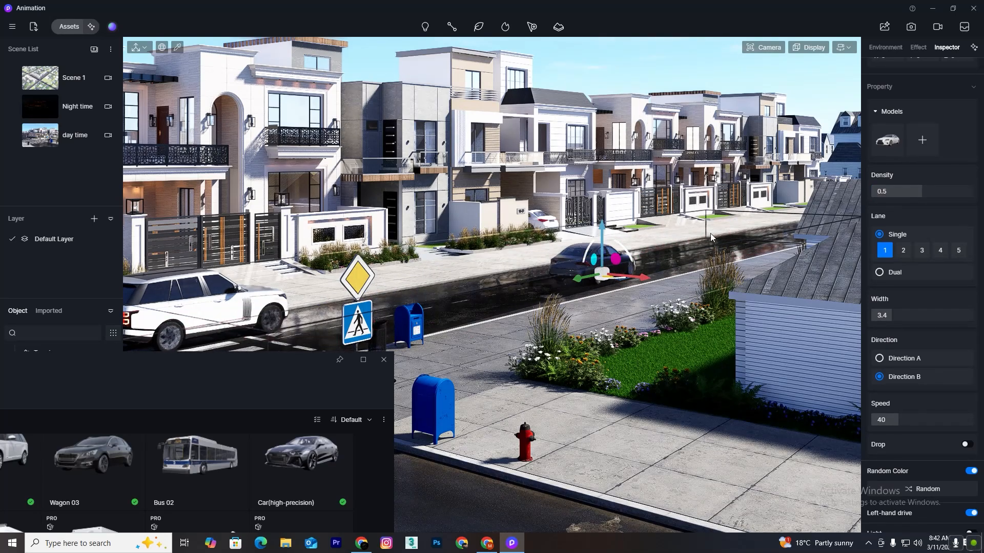
left_click(882, 193)
type("1")
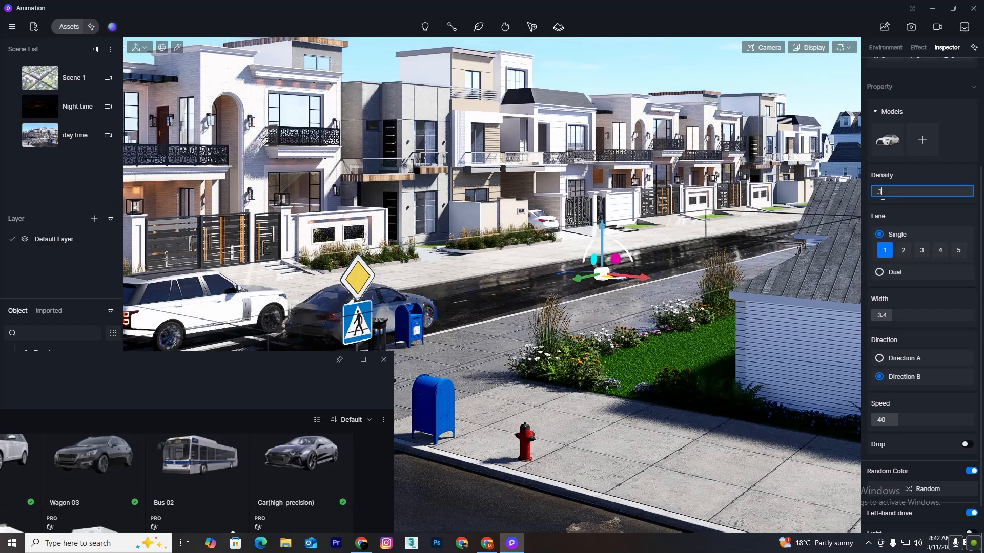
key("Return")
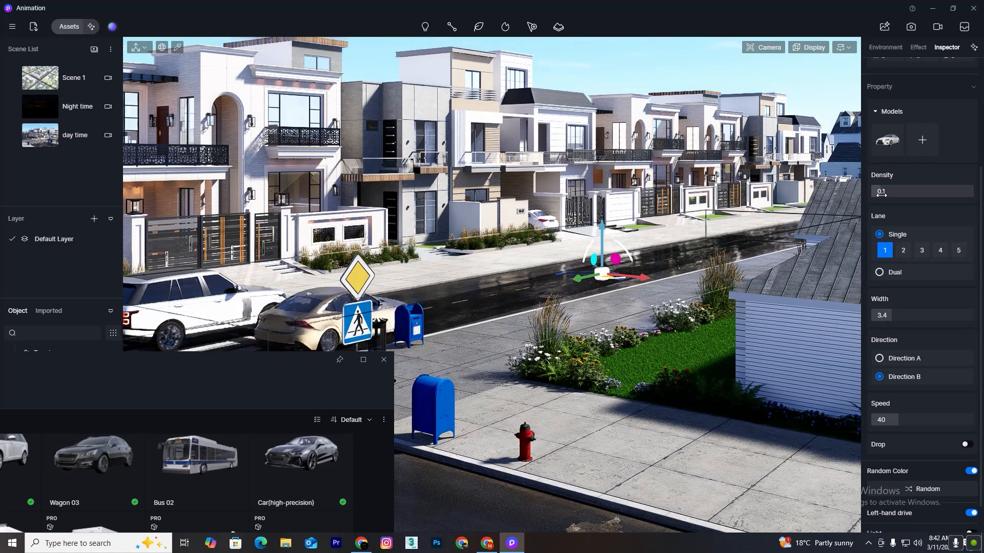
left_click(882, 193)
key("Return")
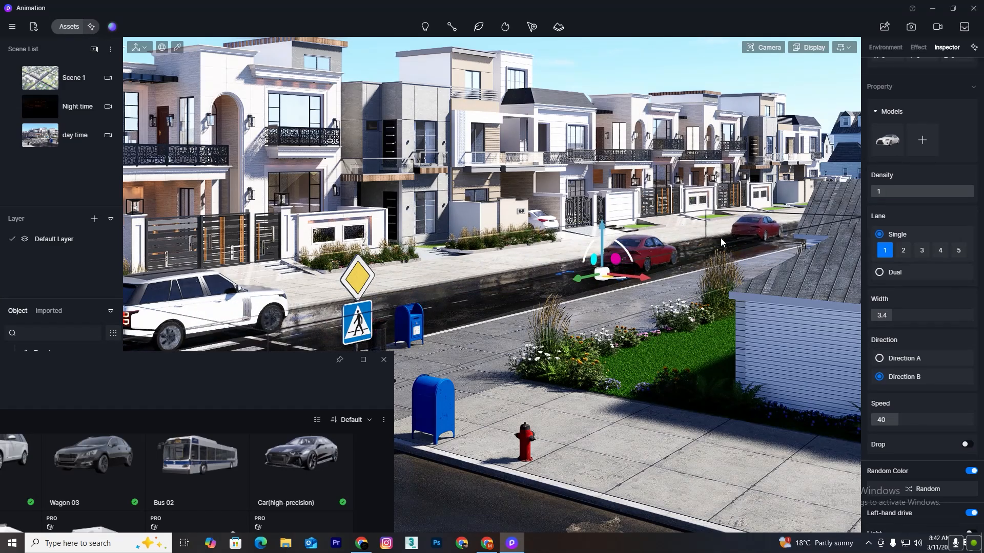
double_click(877, 192)
key("BackSpace")
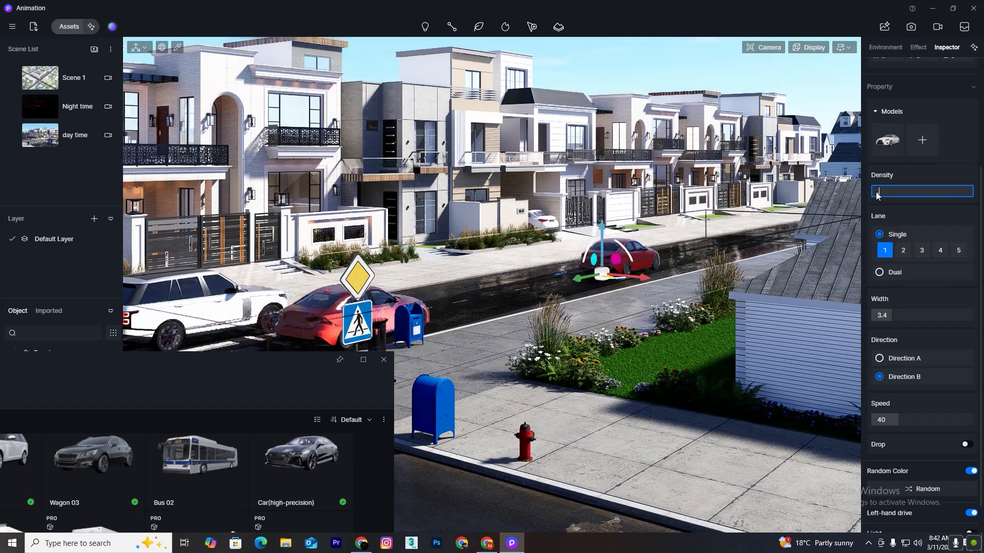
type("0.1")
key("Return")
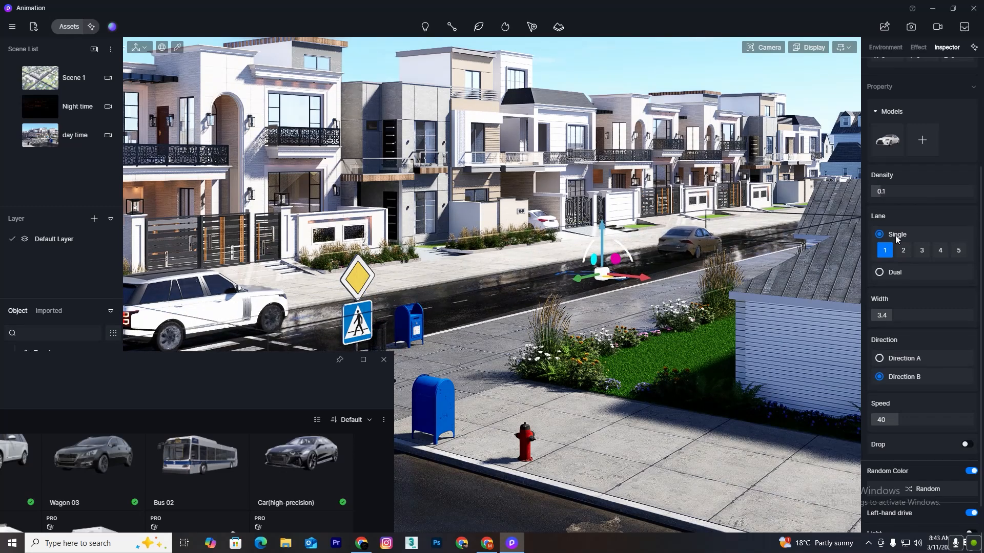
Try a width of 5 on the vehicle path and set the width to 3
left_click(885, 317)
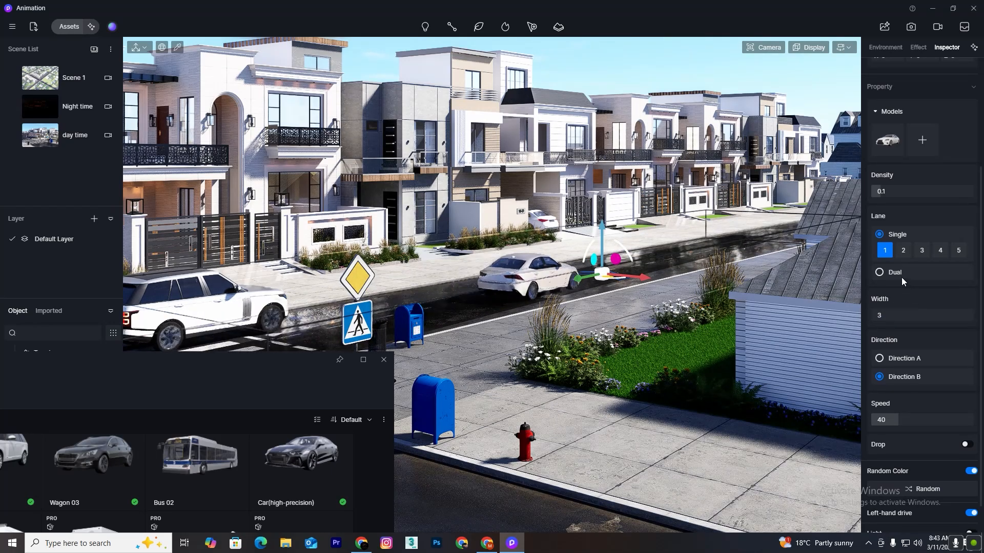
left_click_drag(886, 319, 956, 313)
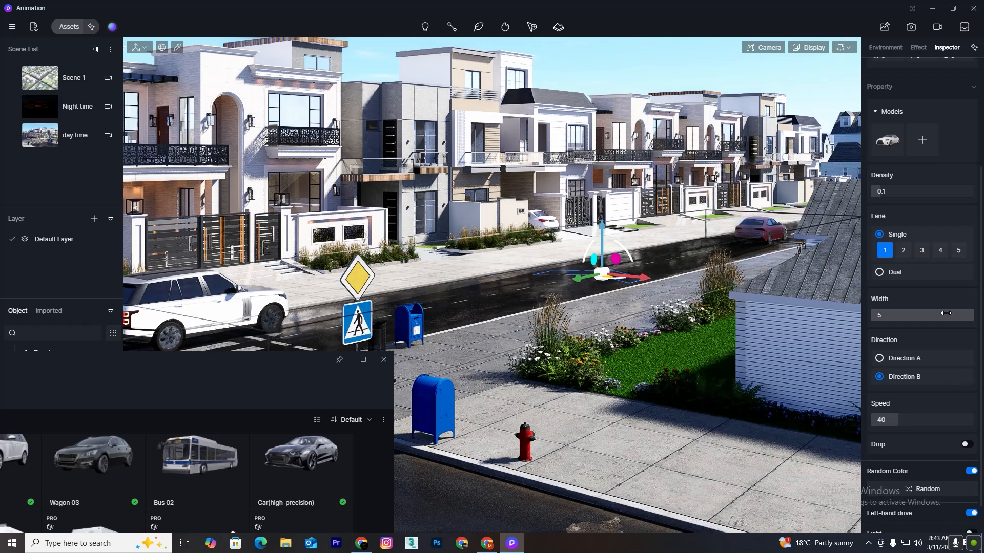
left_click(886, 319)
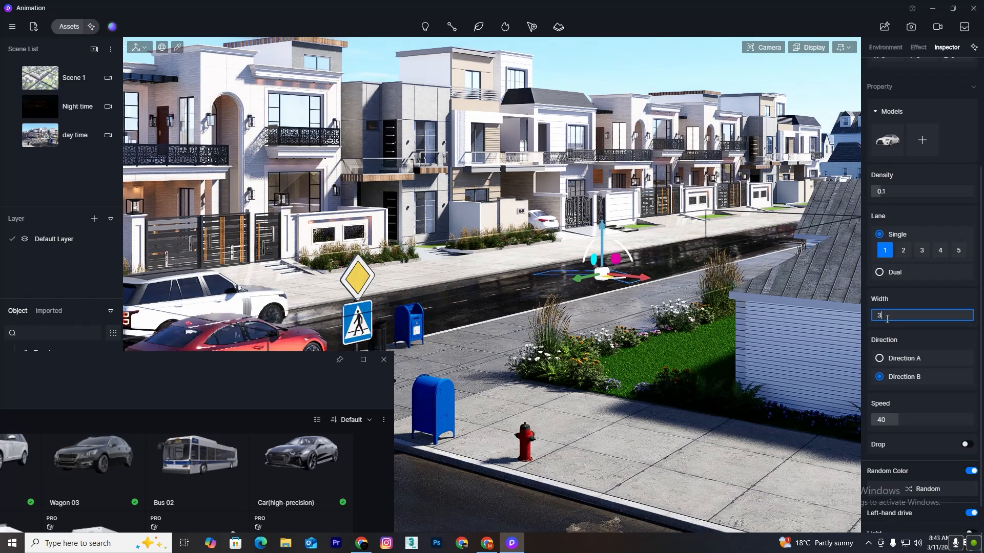
type("3")
key("Return")
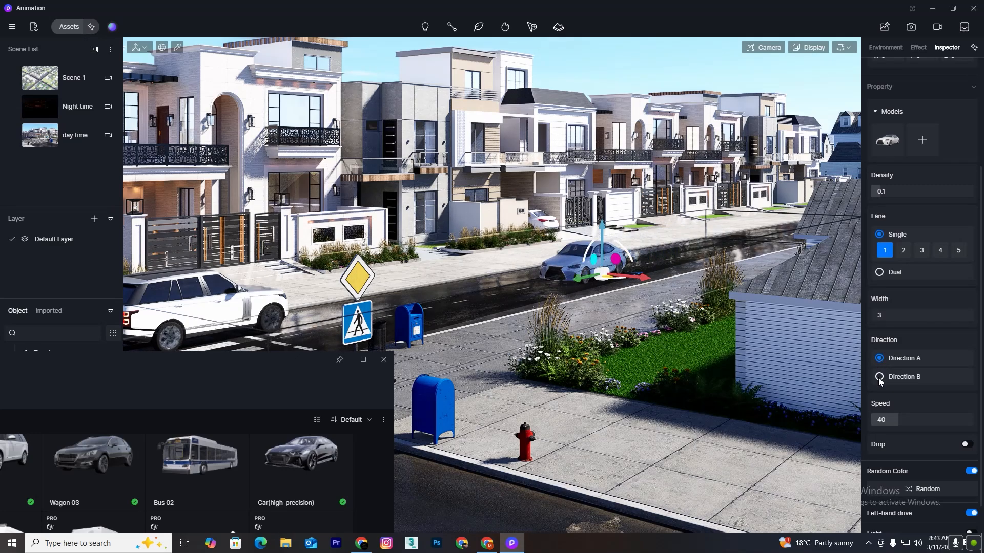
Switch the vehicle path to Direction B, try a speed of 100, and set the speed to 40
left_click(880, 378)
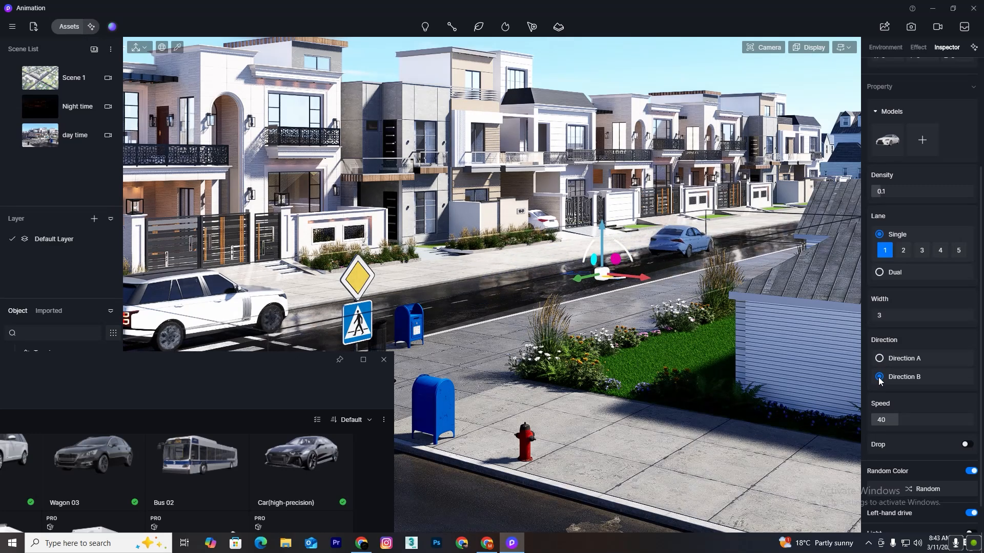
left_click(885, 420)
type("100")
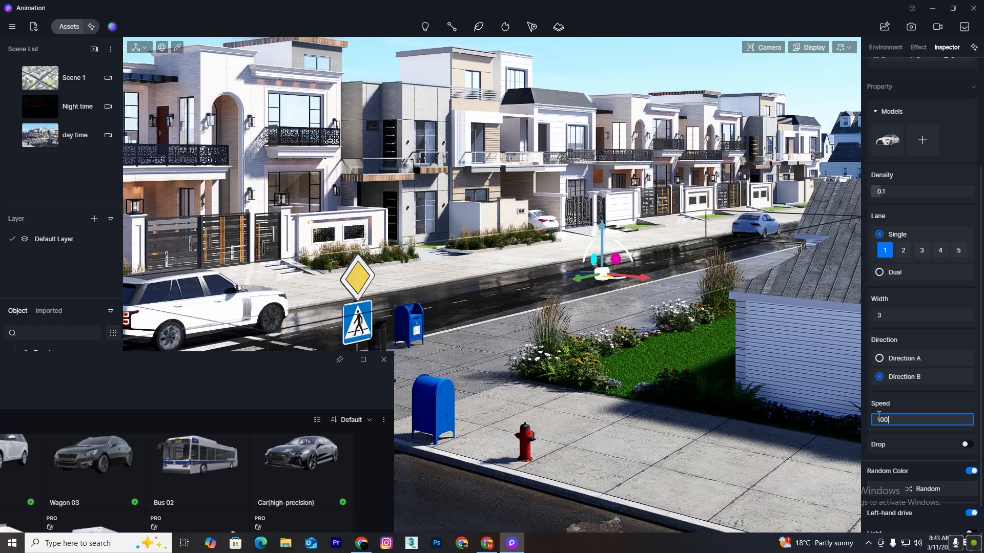
key("Return")
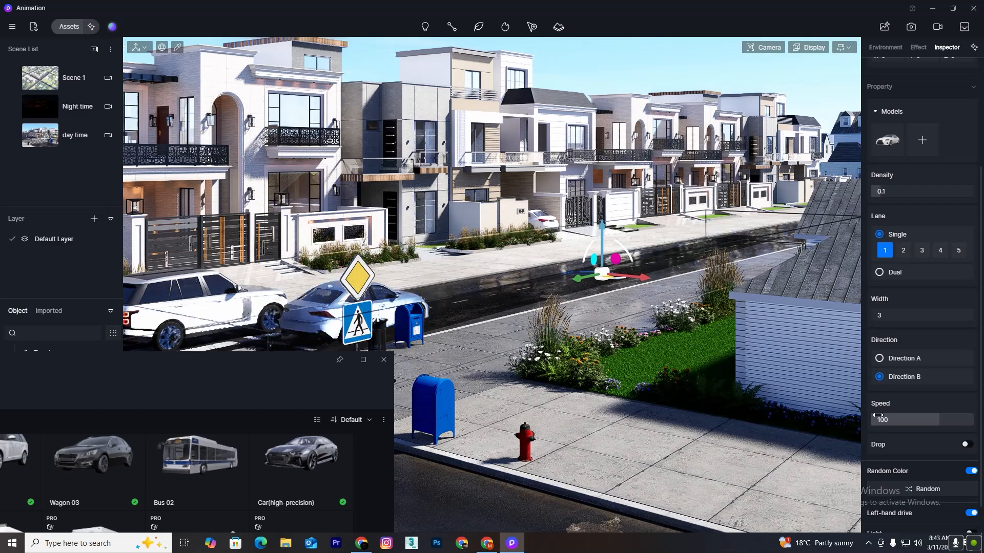
left_click(887, 420)
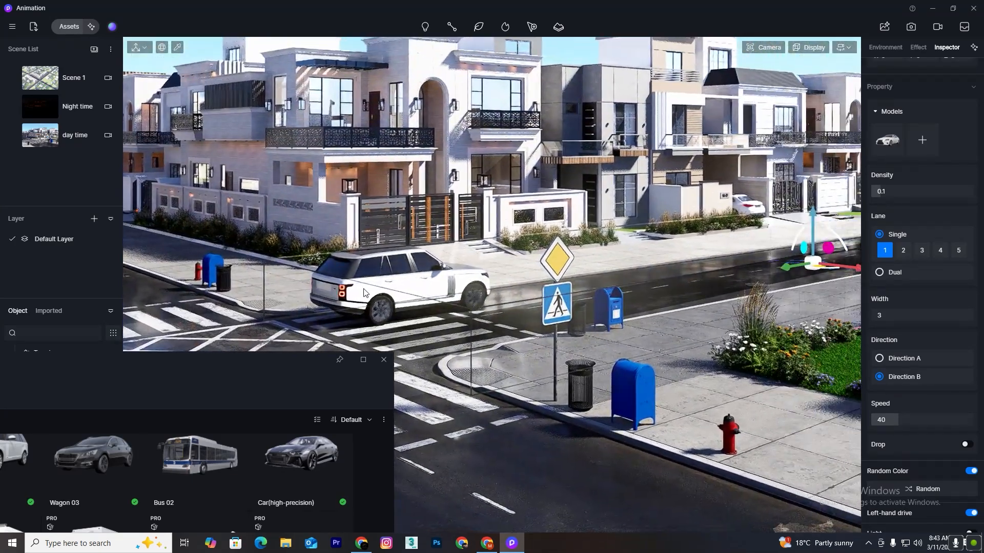
Delete the white SUV standing at the crosswalk
left_click(365, 292)
key("Delete")
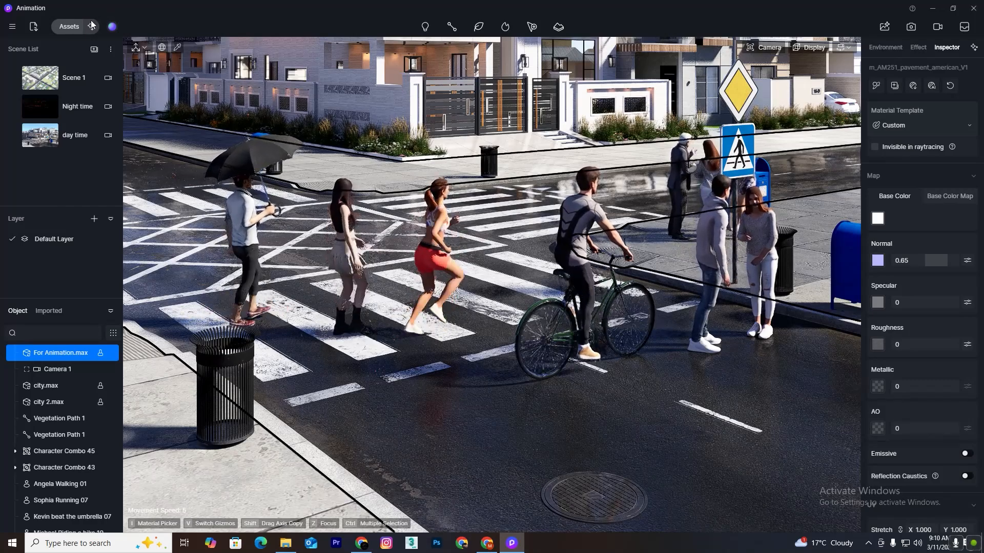
Open the online Character models in the asset library and examine the people on pages 23 and 1
left_click(69, 29)
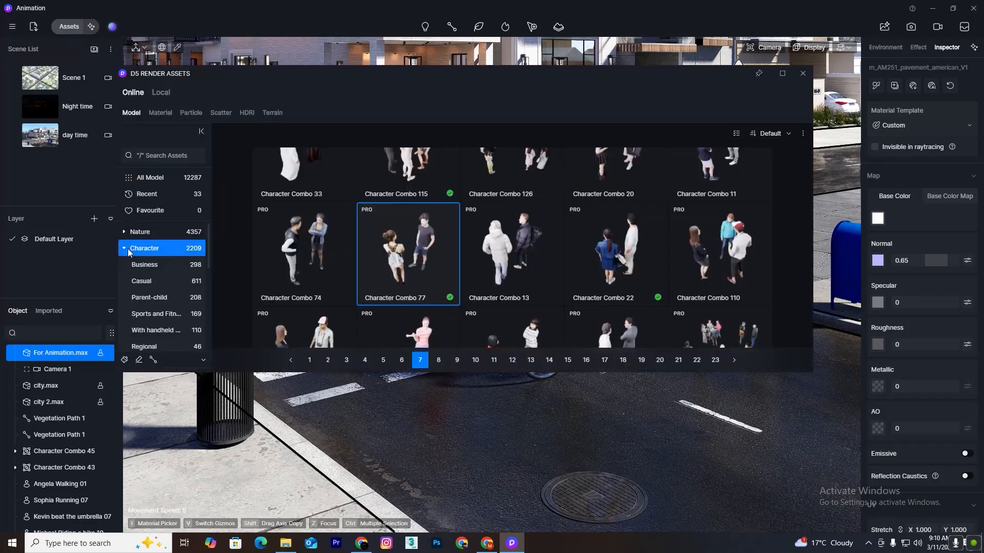
left_click(715, 361)
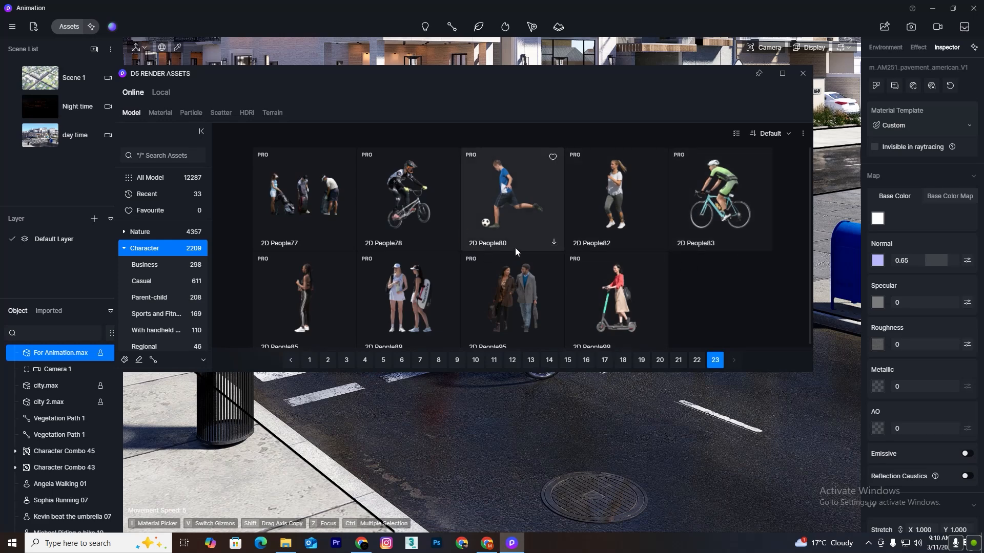
scroll(404, 279, "down", 1)
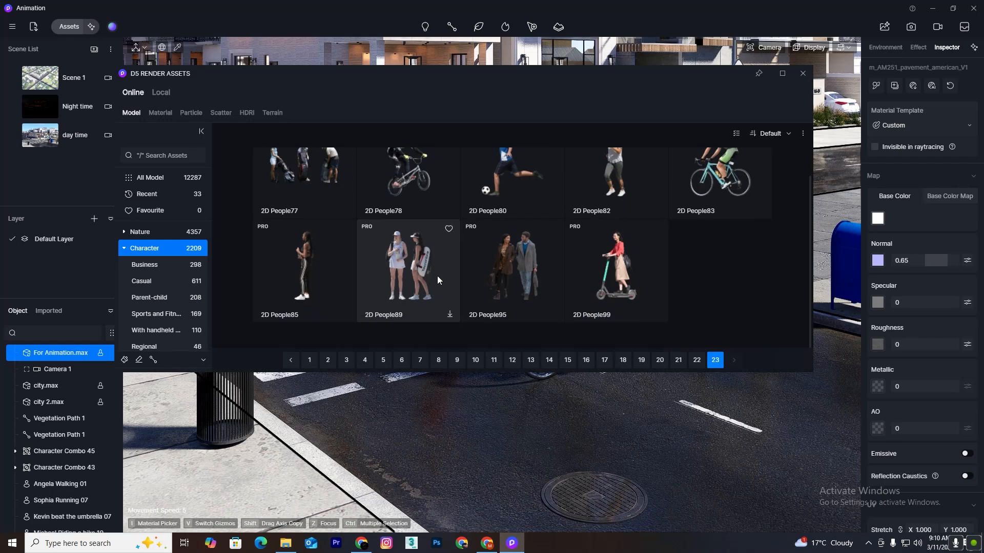
scroll(406, 261, "up", 1)
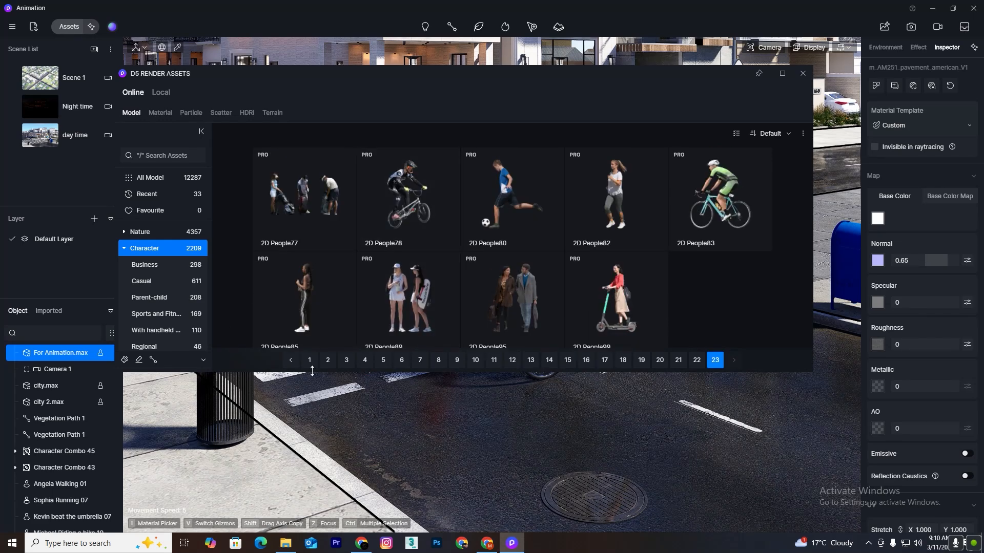
scroll(517, 226, "up", 5)
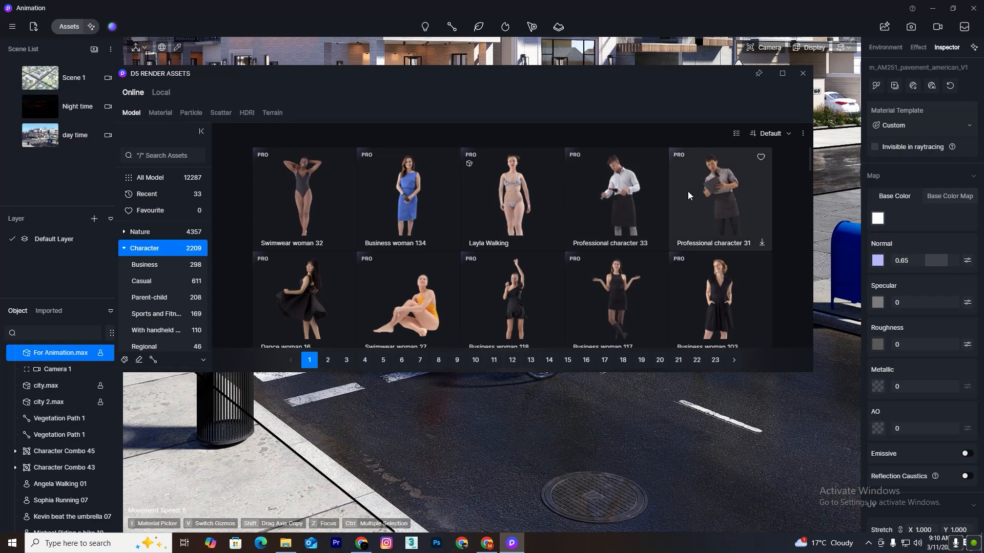
scroll(692, 223, "up", 2)
scroll(611, 219, "up", 3)
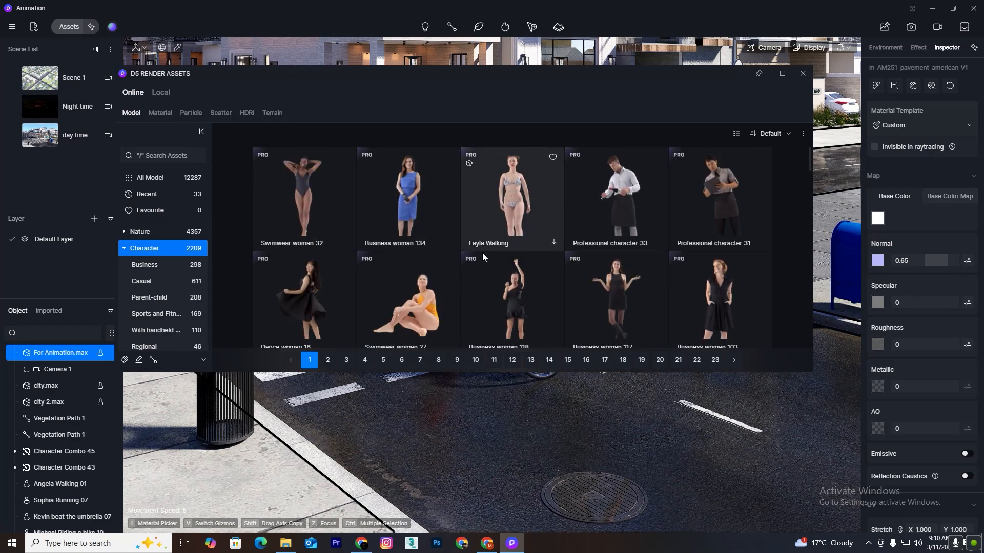
scroll(690, 262, "down", 4)
scroll(609, 227, "down", 3)
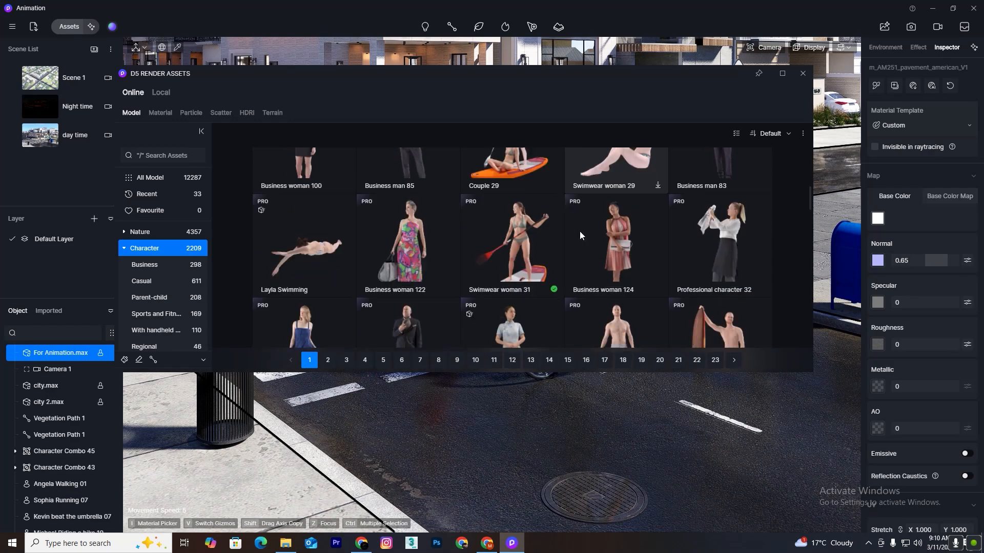
Look through the Character models on pages 2, 3 and 4, and close the asset library
left_click(328, 360)
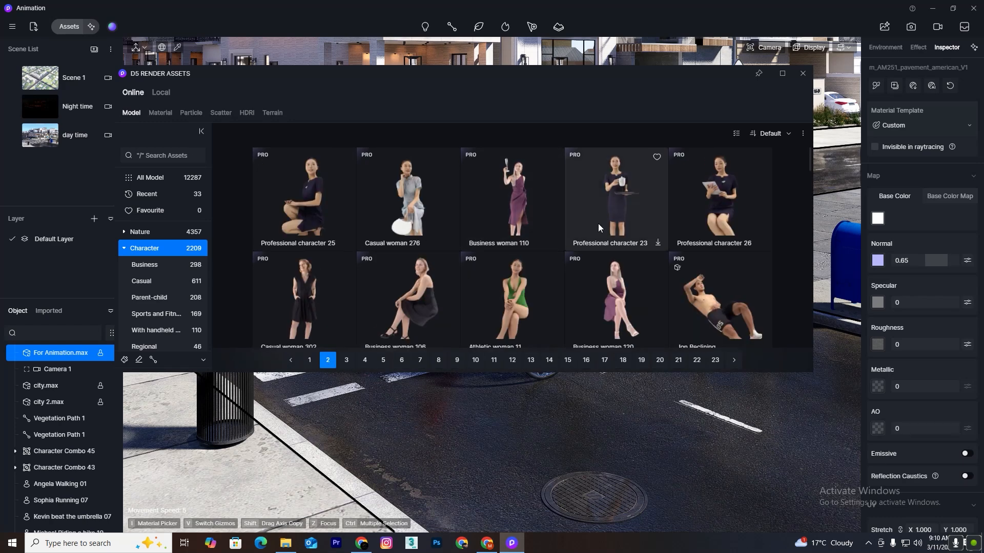
scroll(600, 225, "down", 2)
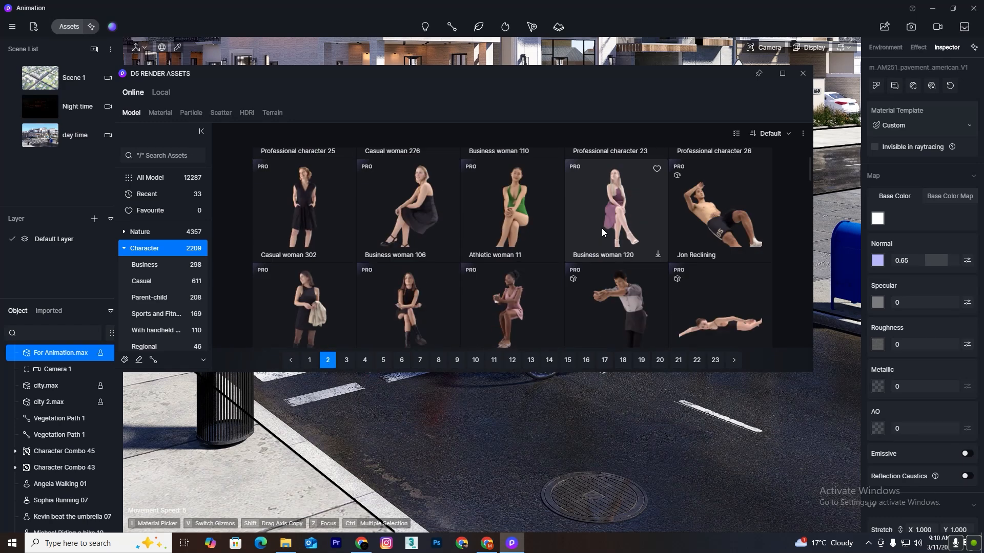
scroll(536, 233, "down", 2)
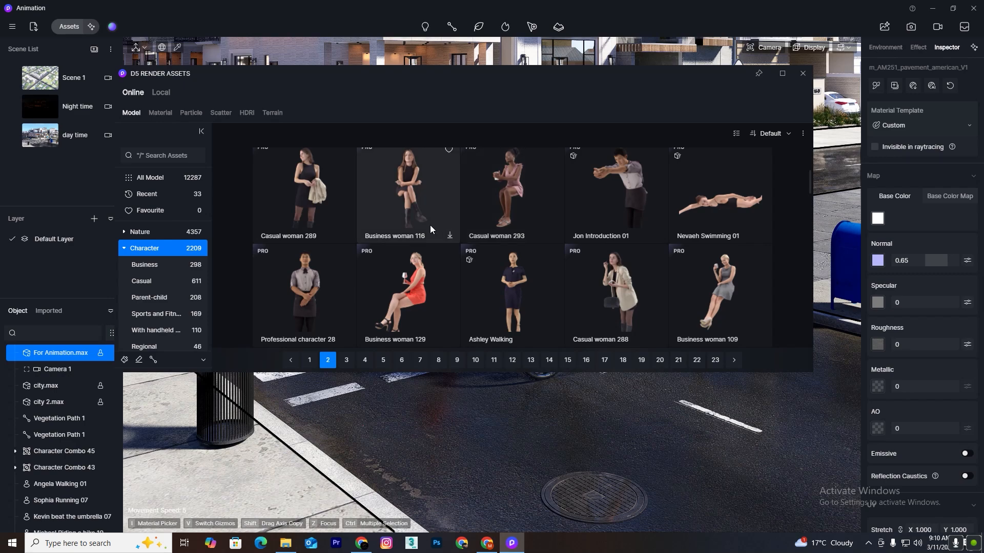
scroll(614, 246, "up", 2)
scroll(615, 220, "down", 5)
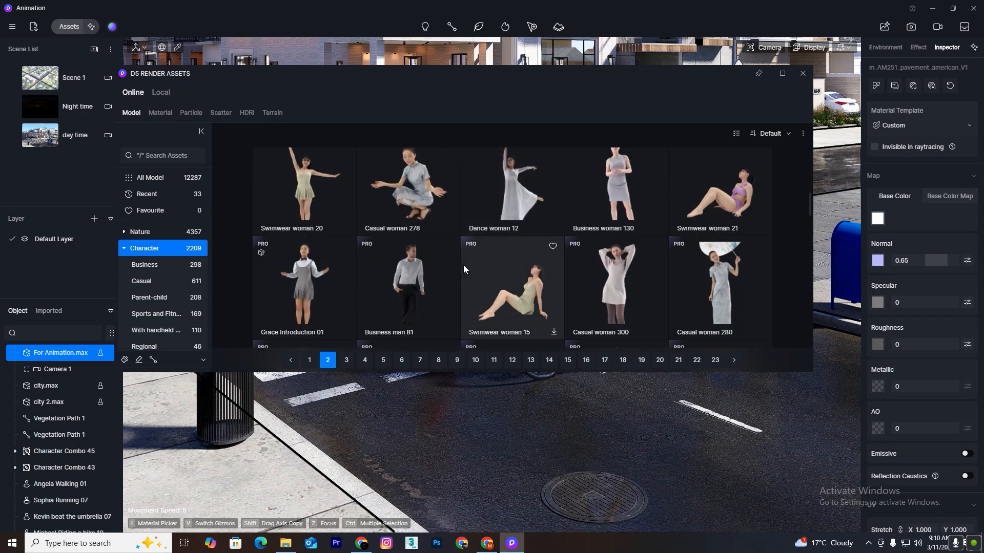
left_click(347, 360)
scroll(615, 246, "down", 3)
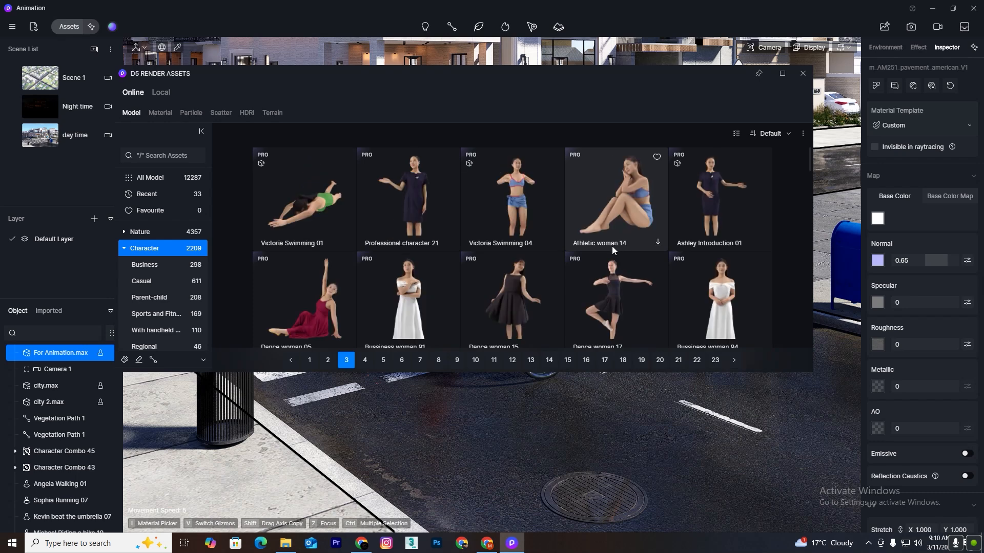
scroll(594, 235, "down", 3)
scroll(589, 226, "down", 1)
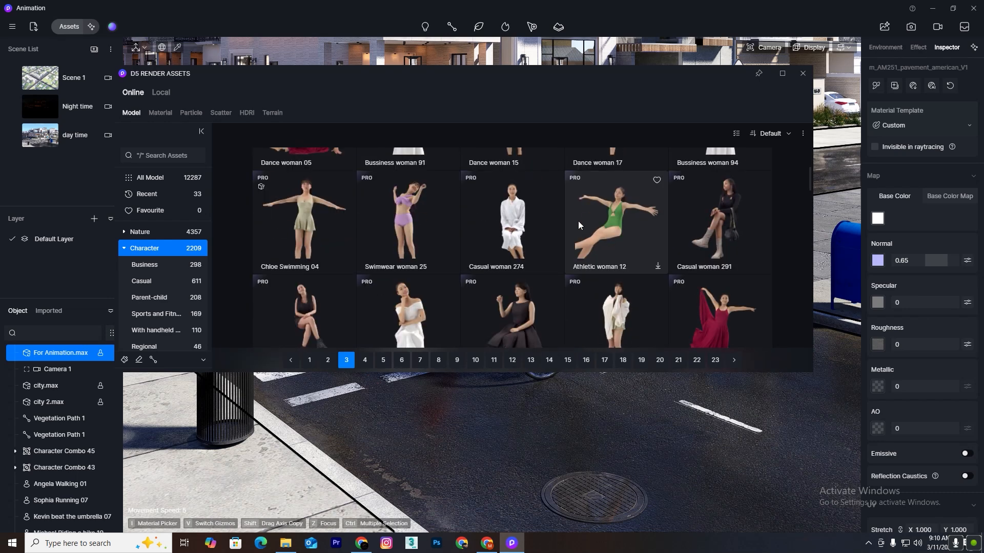
scroll(578, 220, "down", 4)
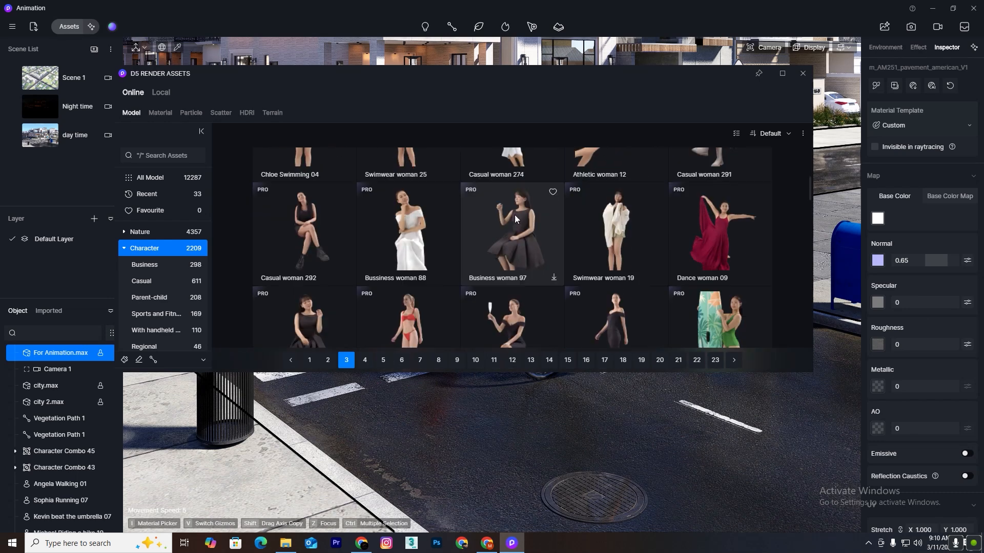
left_click(365, 360)
scroll(574, 220, "down", 5)
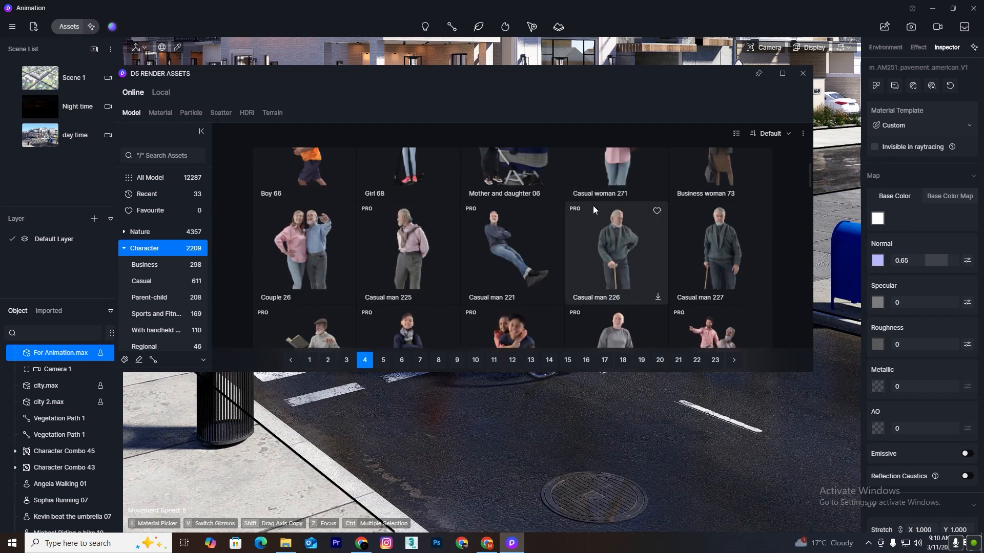
scroll(592, 205, "down", 2)
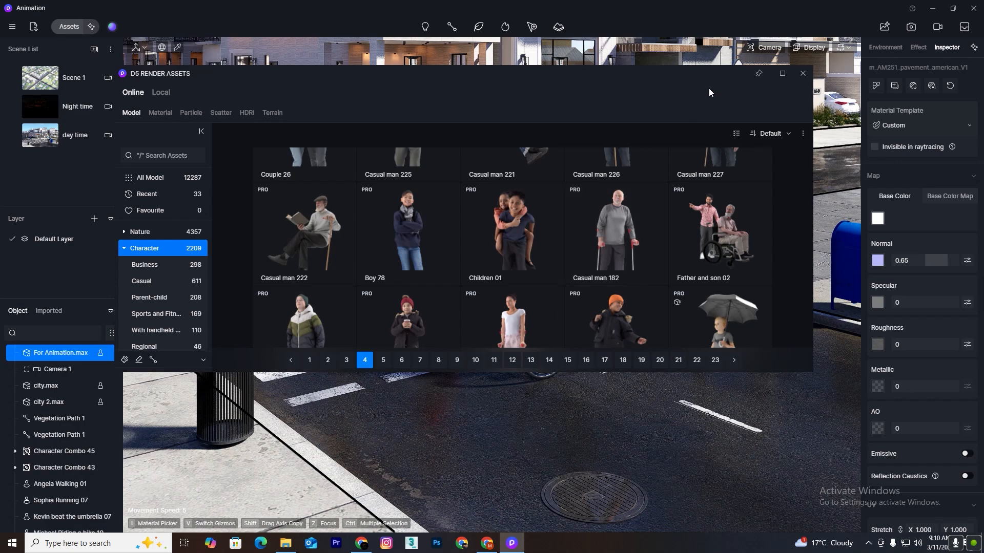
left_click_drag(697, 76, 578, 105)
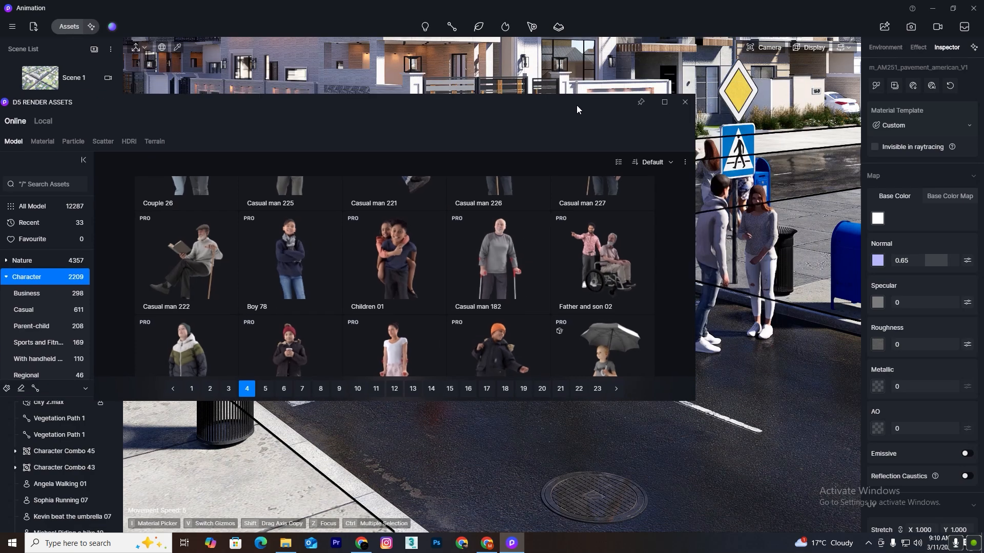
left_click(686, 106)
Move the talking couple beside the cyclist over to the corner house, at about X 2823, Y 1764, Z 2605
left_click(688, 287)
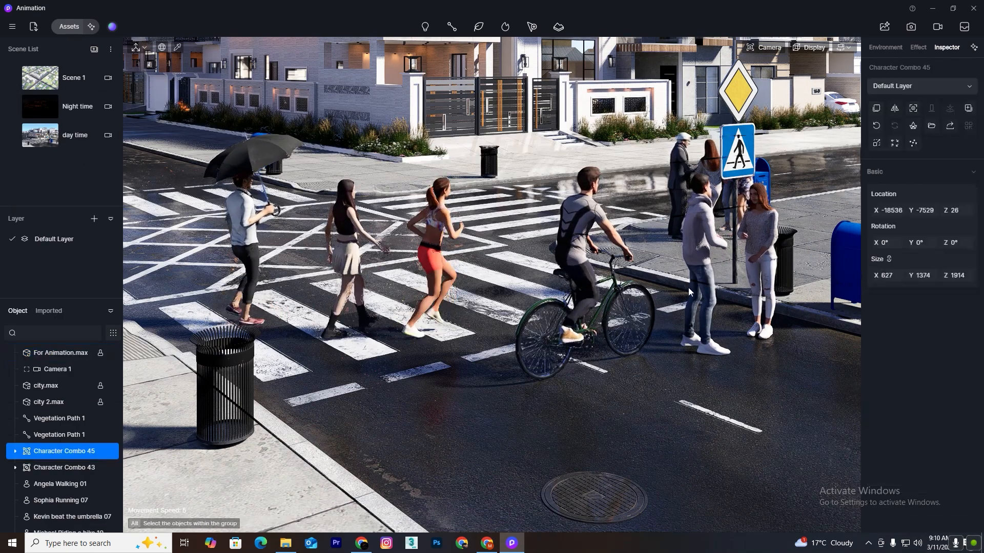
scroll(686, 377, "down", 2)
left_click_drag(756, 335, 342, 113)
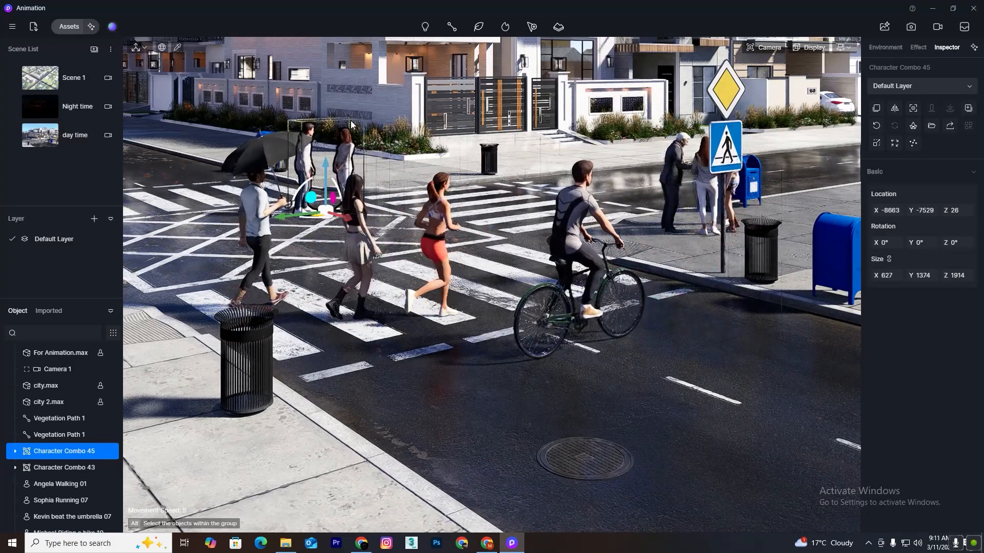
key("e")
key("e")
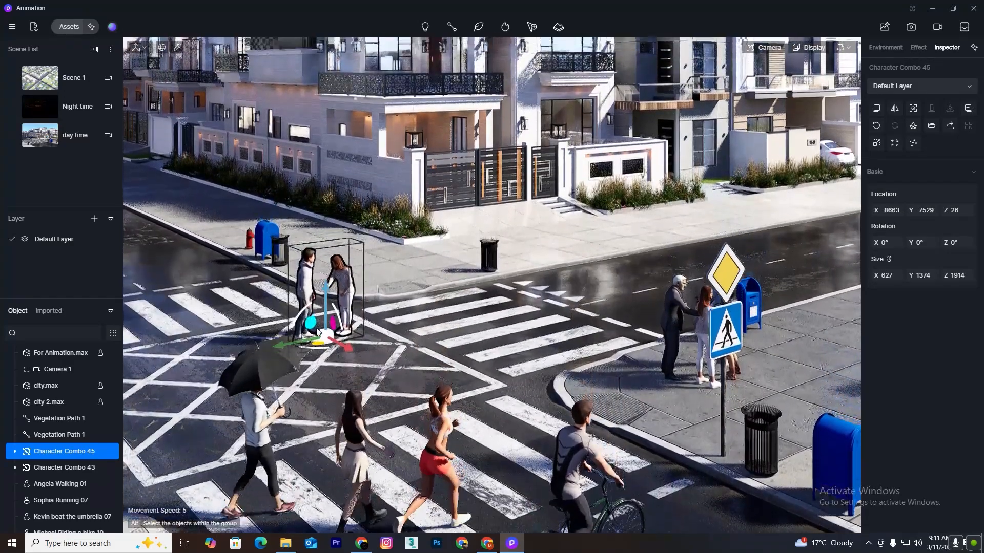
key("e")
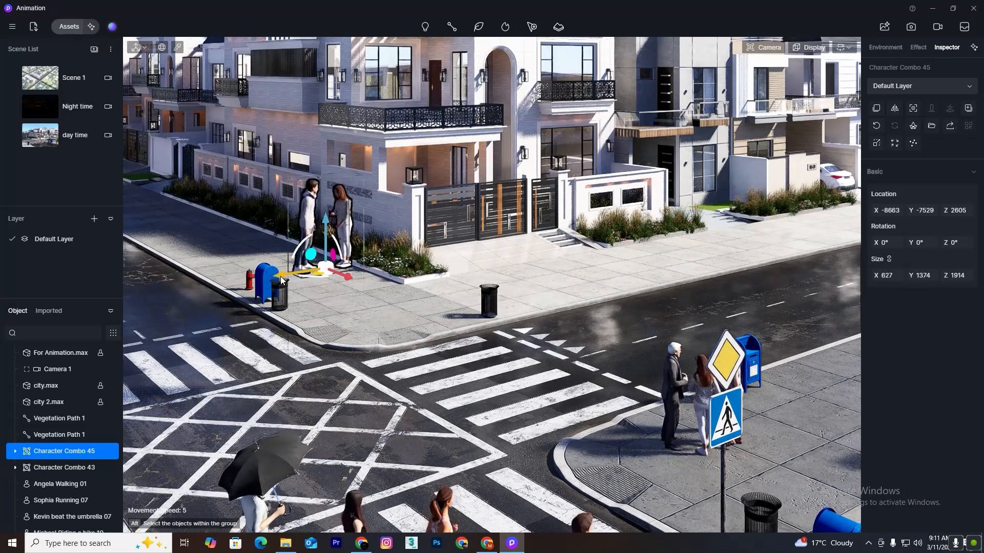
left_click_drag(463, 160, 502, 178)
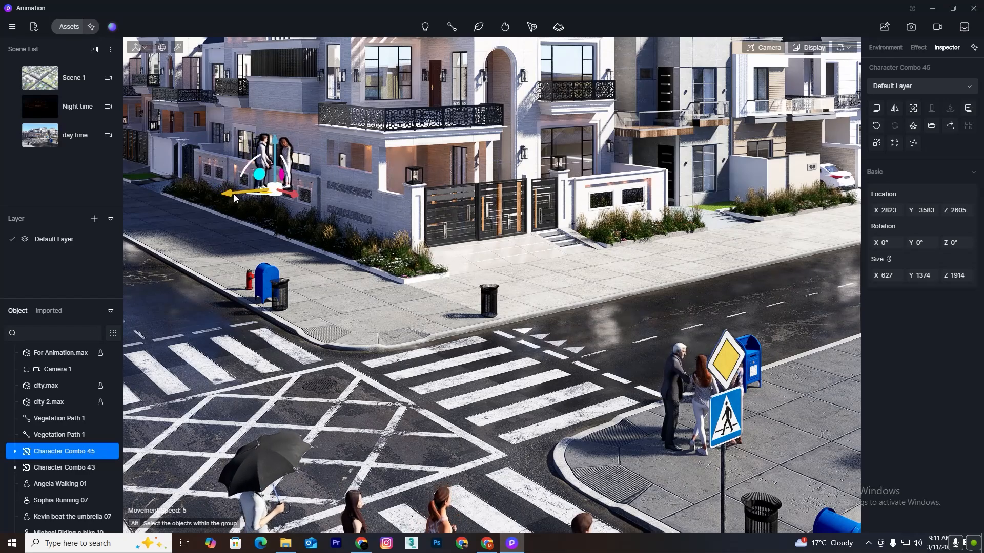
left_click_drag(250, 155, 377, 140)
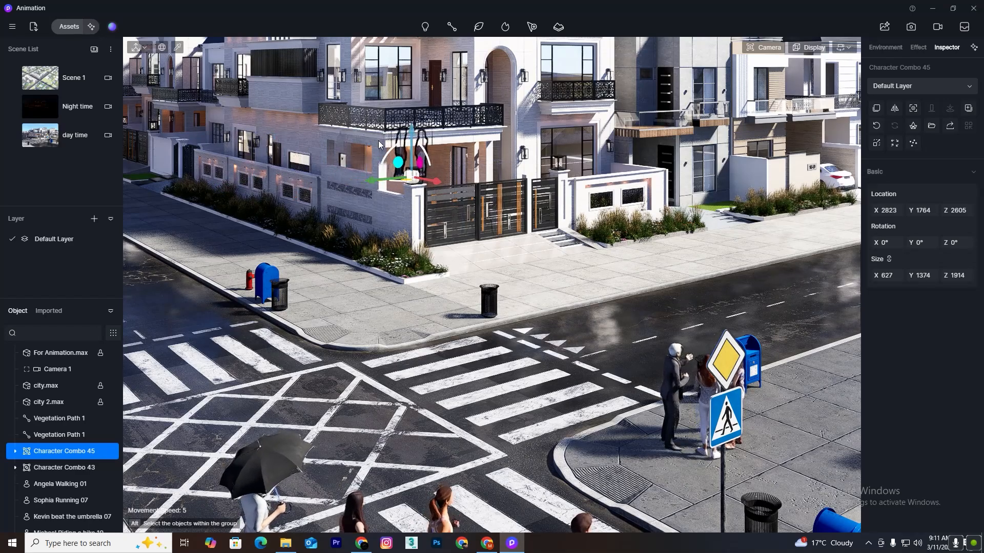
Raise the couple onto the floor of the corner house's balcony, at a Z location of about 4398
key("f")
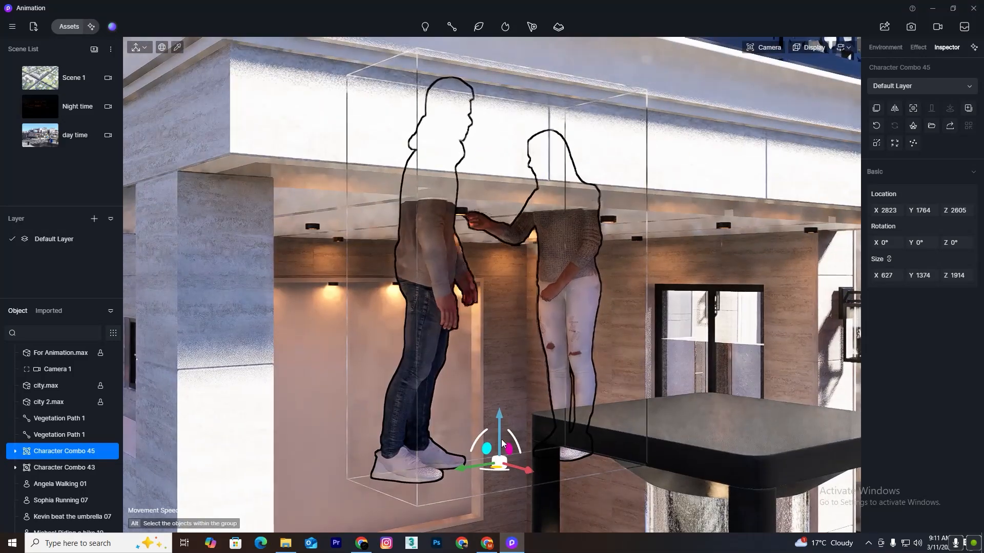
left_click_drag(509, 222, 510, 166)
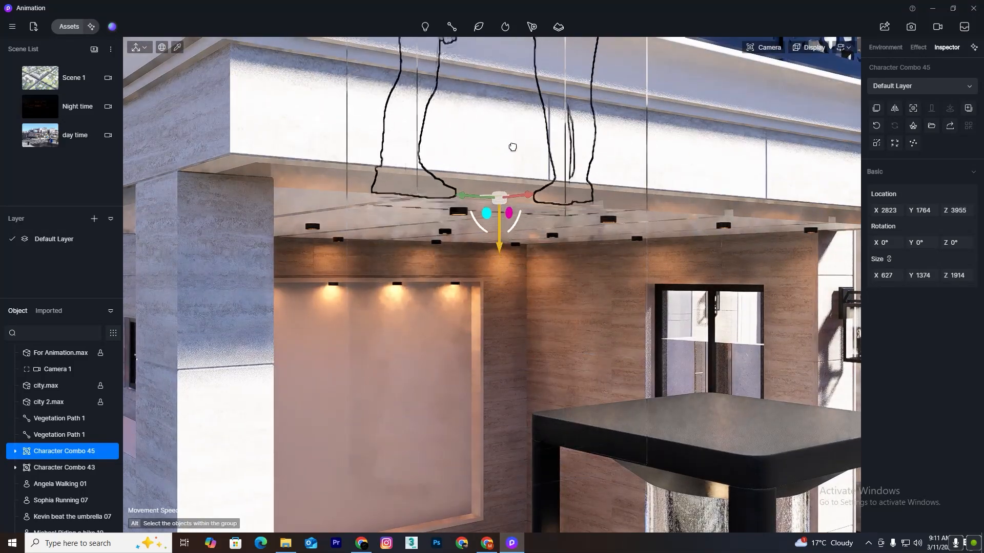
key("e")
right_click_drag(513, 163, 482, 220)
middle_click_drag(484, 212, 473, 77)
left_click_drag(291, 316, 286, 232)
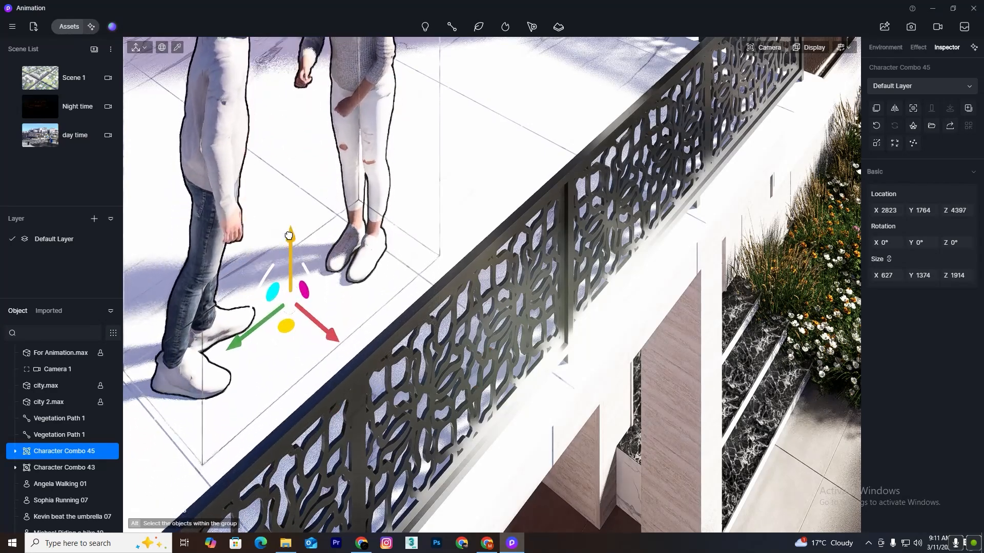
Shift the couple toward the balcony's corner to about Y 991 and rotate them 32° about Z
right_click_drag(409, 254, 634, 397)
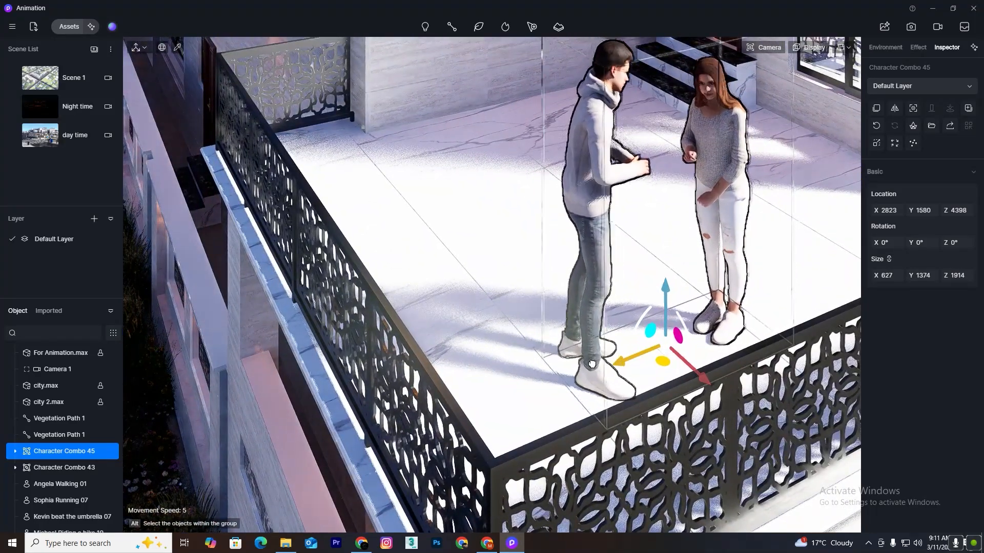
left_click_drag(591, 364, 492, 407)
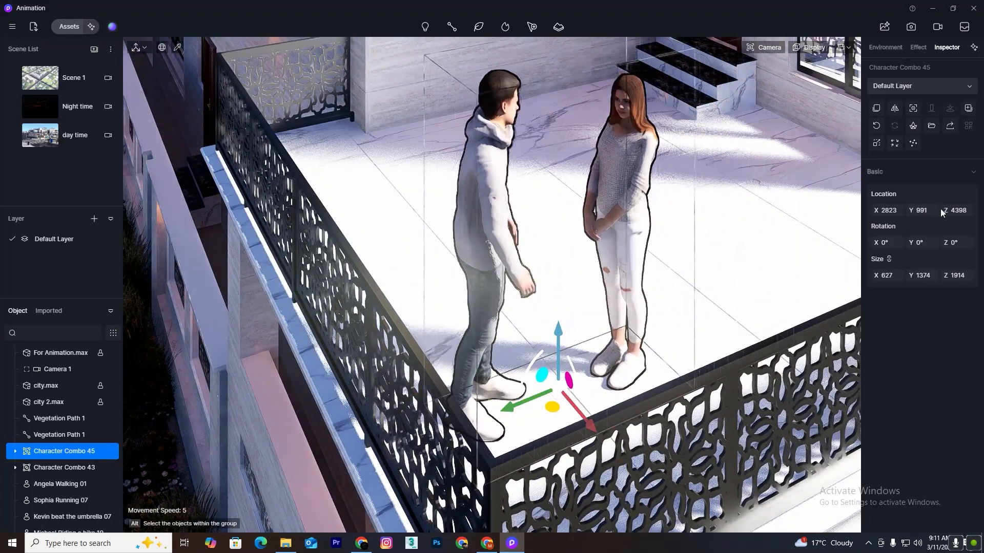
left_click_drag(956, 242, 968, 242)
right_click_drag(544, 229, 487, 164)
right_click_drag(444, 371, 441, 367)
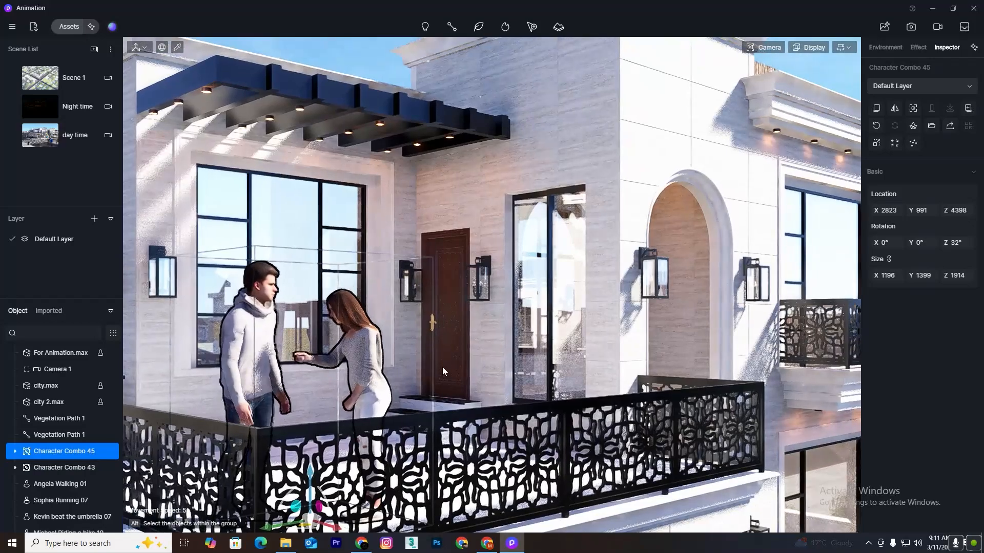
scroll(438, 362, "down", 2)
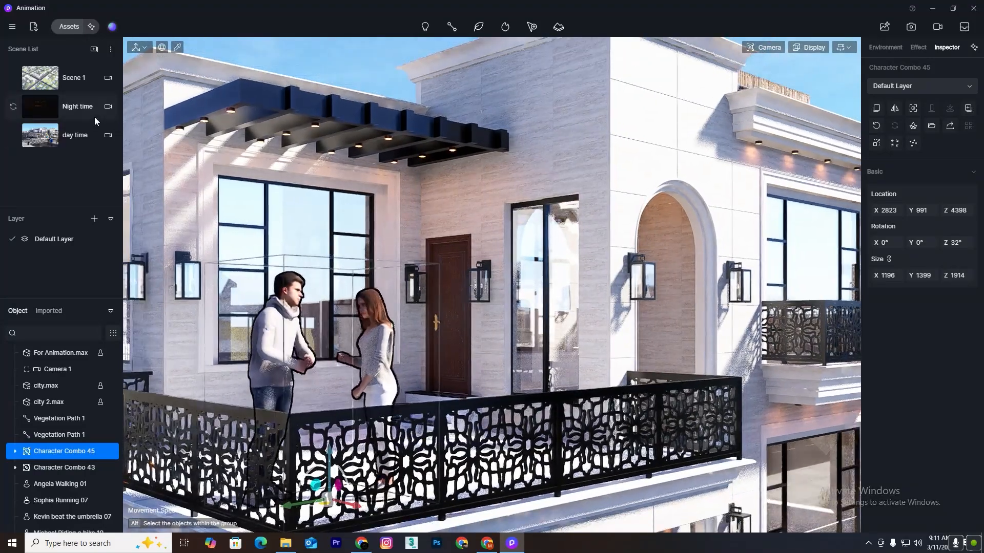
Return to the day time scene view and shift the talking couple on the balcony to about Y 1169
left_click(45, 140)
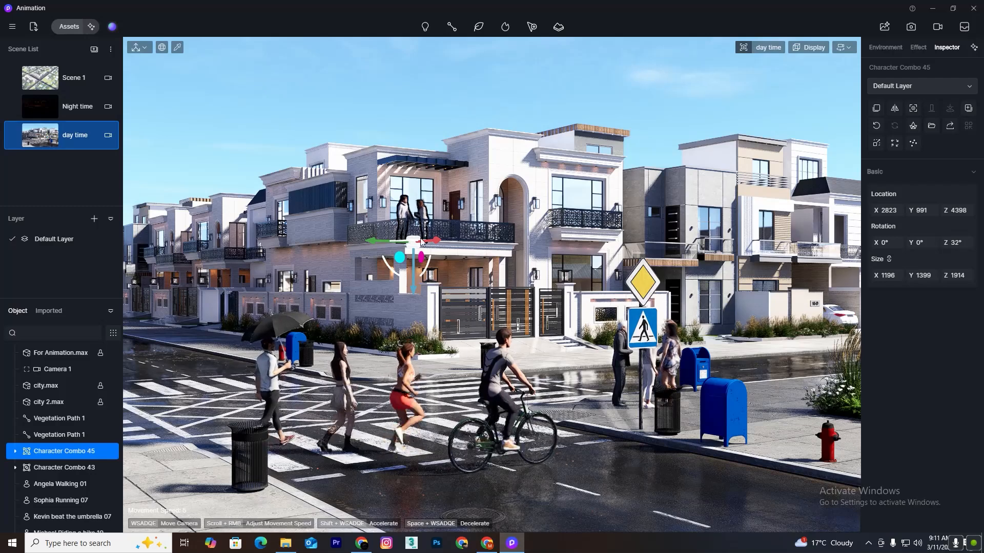
left_click_drag(373, 242, 429, 261)
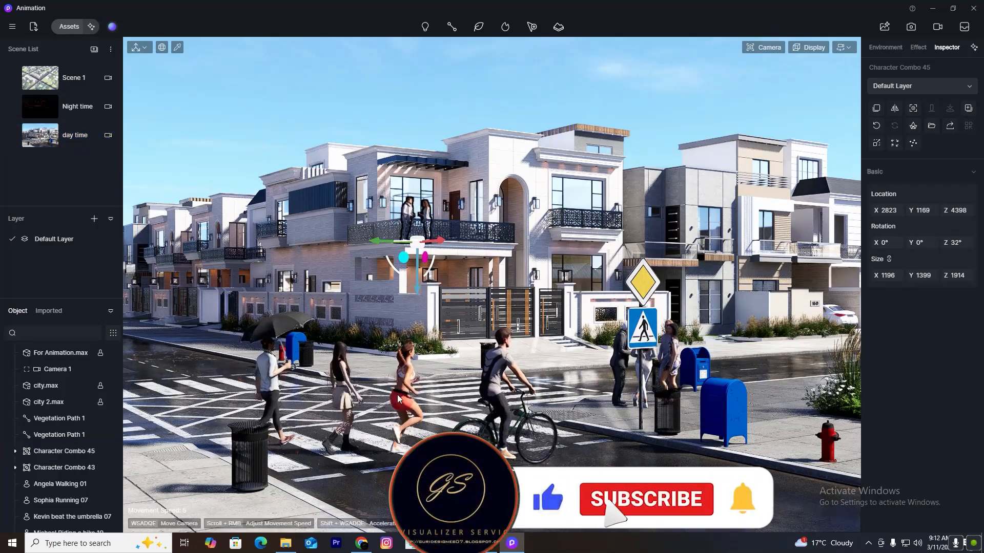
key("Escape")
Move the walking woman in the skirt off the near crosswalk and across the junction to about X -5864
left_click(356, 399)
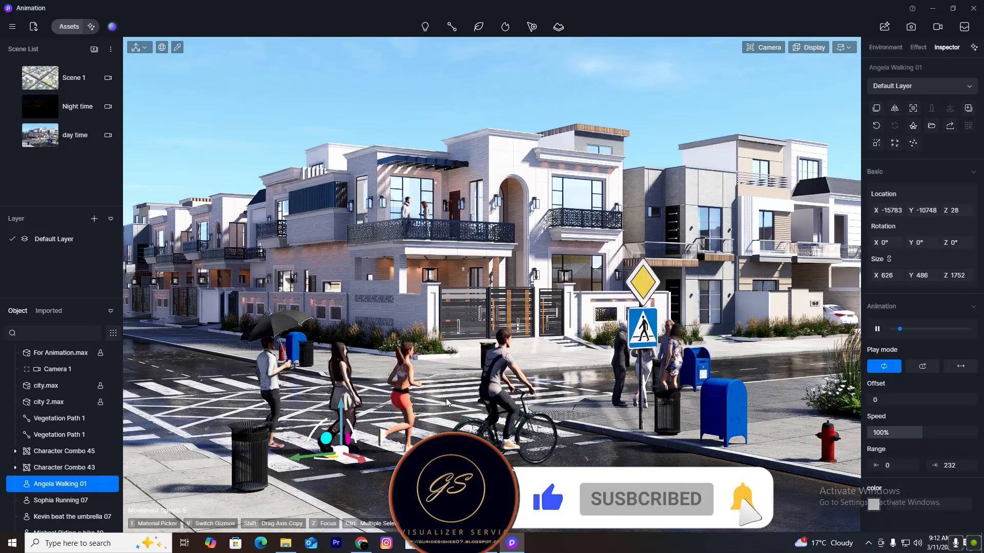
key("w")
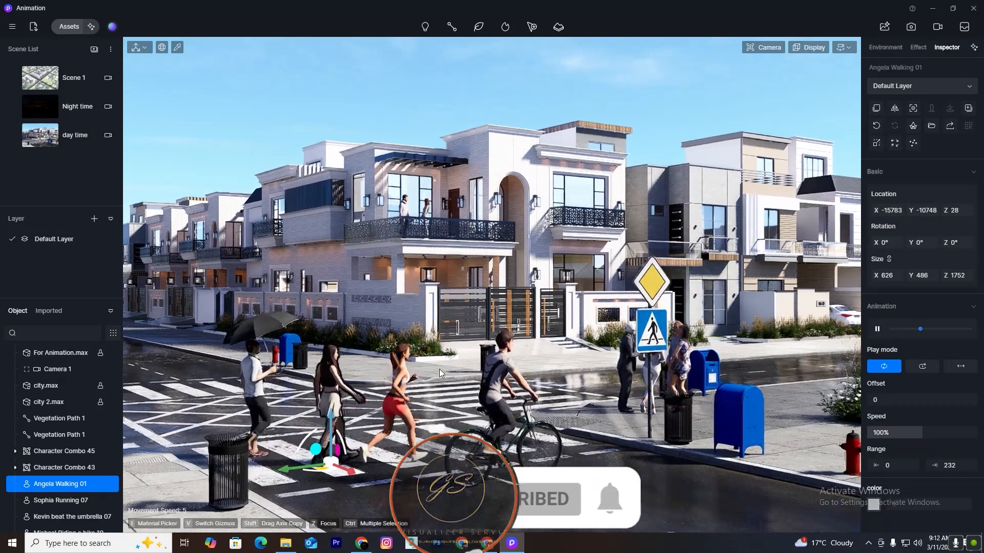
right_click_drag(439, 369, 439, 430)
scroll(439, 367, "up", 2)
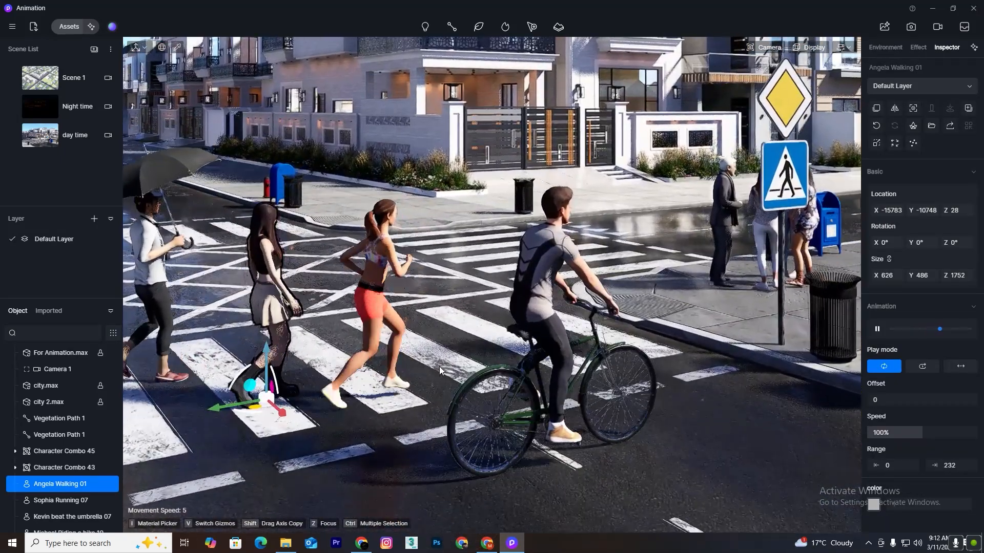
middle_click_drag(439, 367, 437, 531)
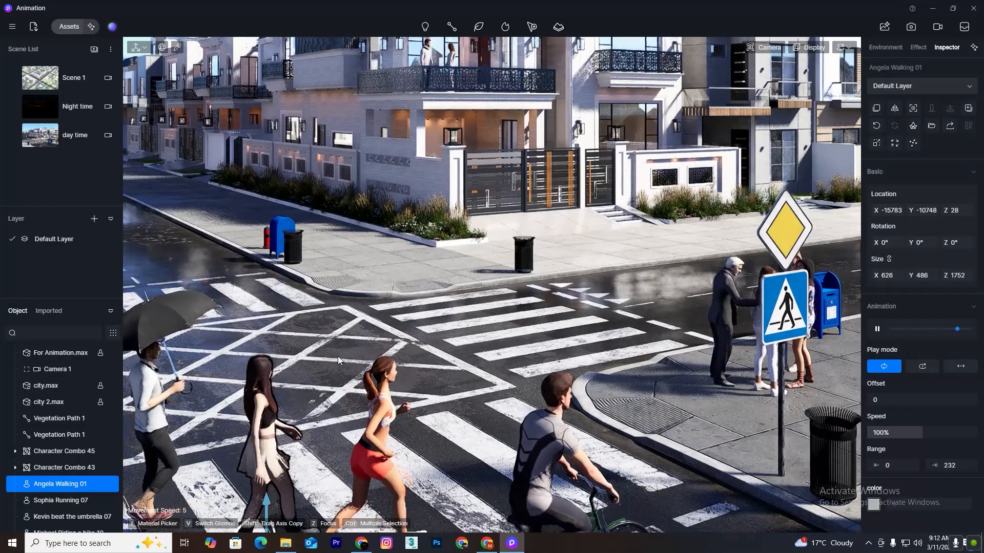
scroll(294, 490, "down", 1)
scroll(313, 489, "down", 1)
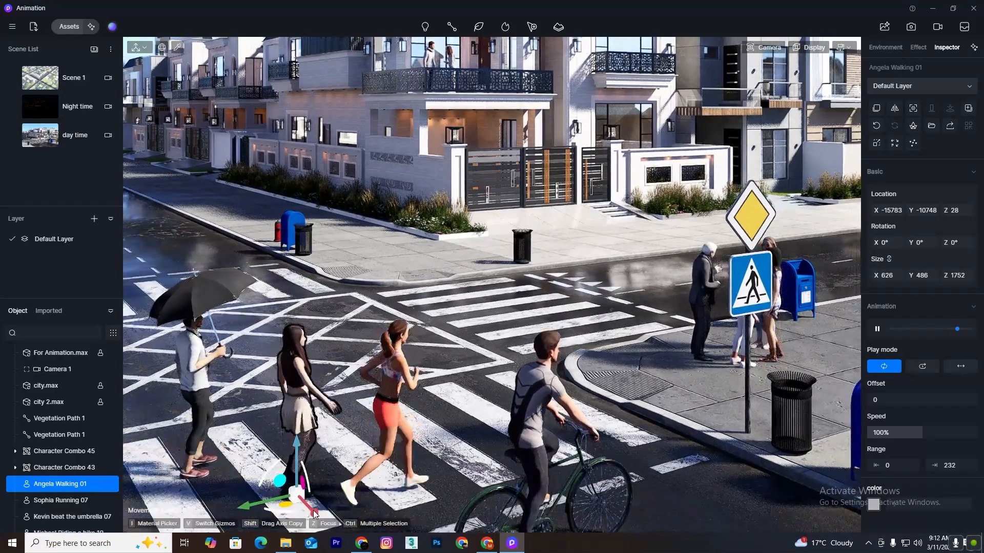
left_click_drag(306, 506, 120, 189)
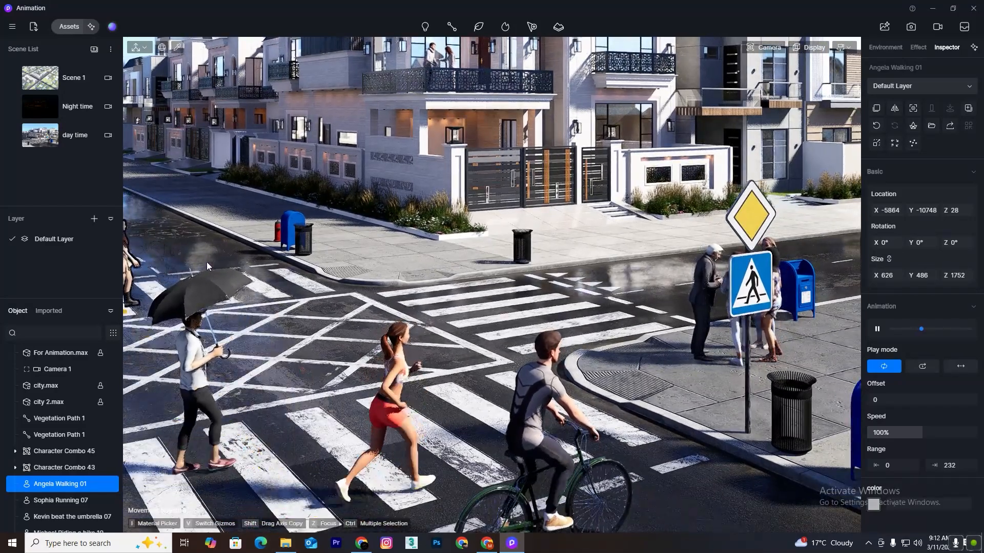
Place the walking woman on the corner house's pavement at about X -4572, Y -1556 and raise her to about Z 118
right_click_drag(363, 327, 279, 312)
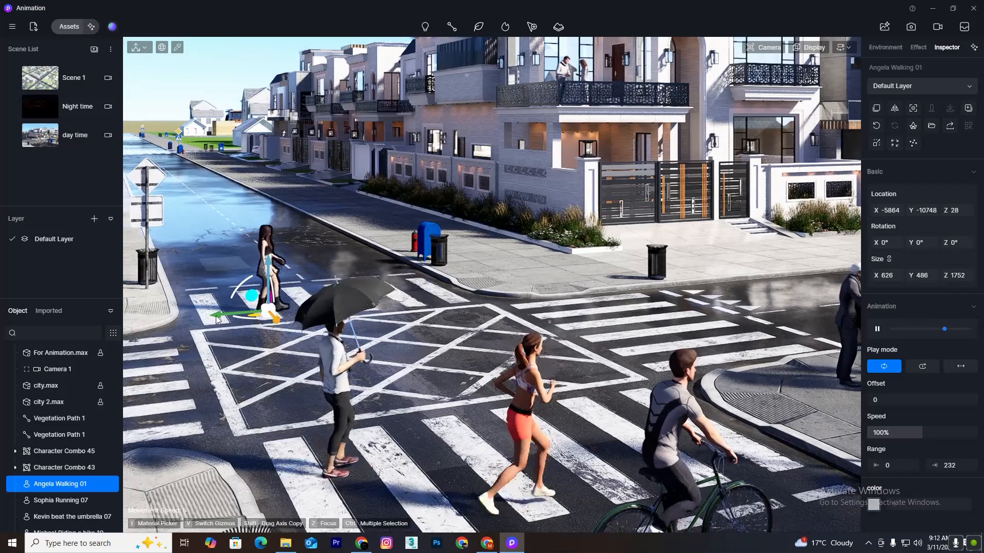
left_click_drag(275, 314, 611, 227)
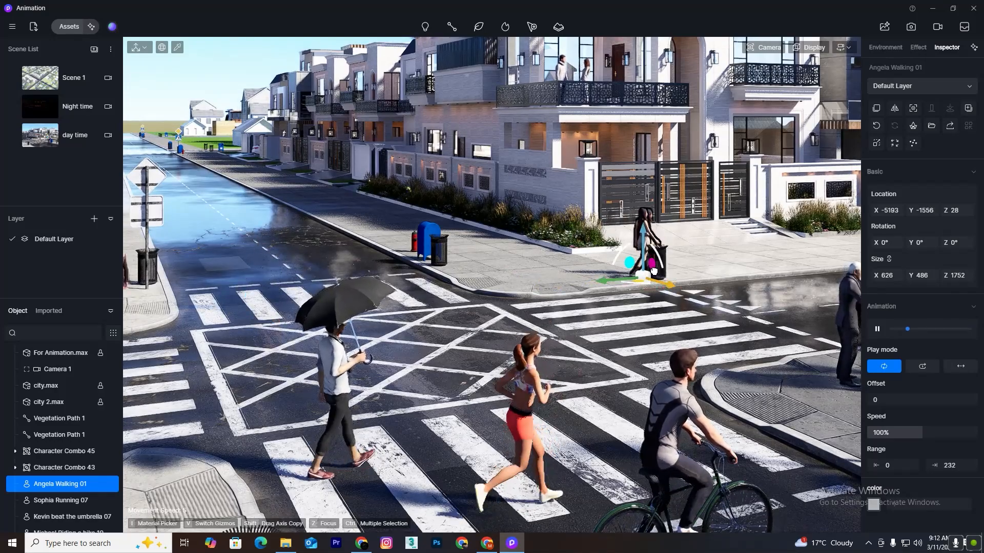
left_click_drag(675, 292, 646, 283)
key("w")
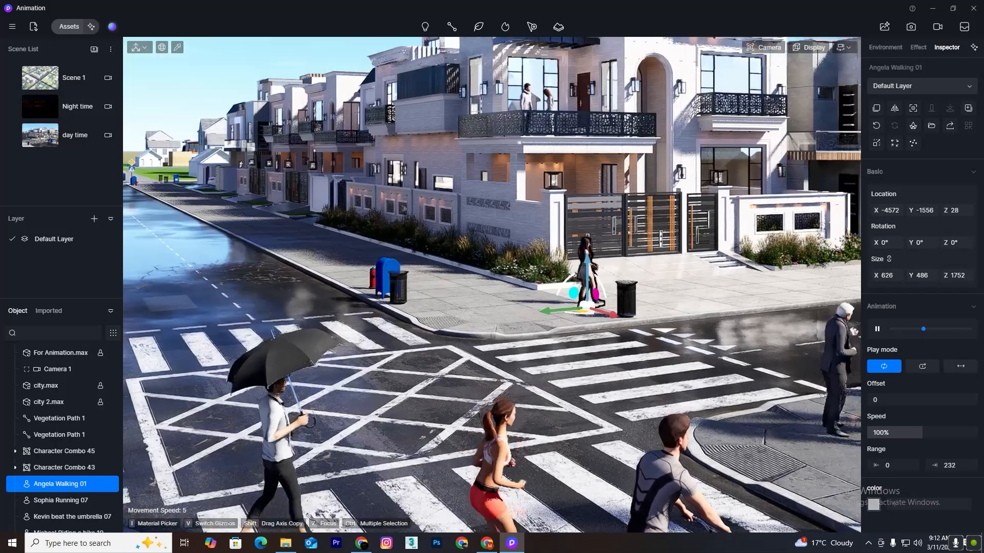
key("z")
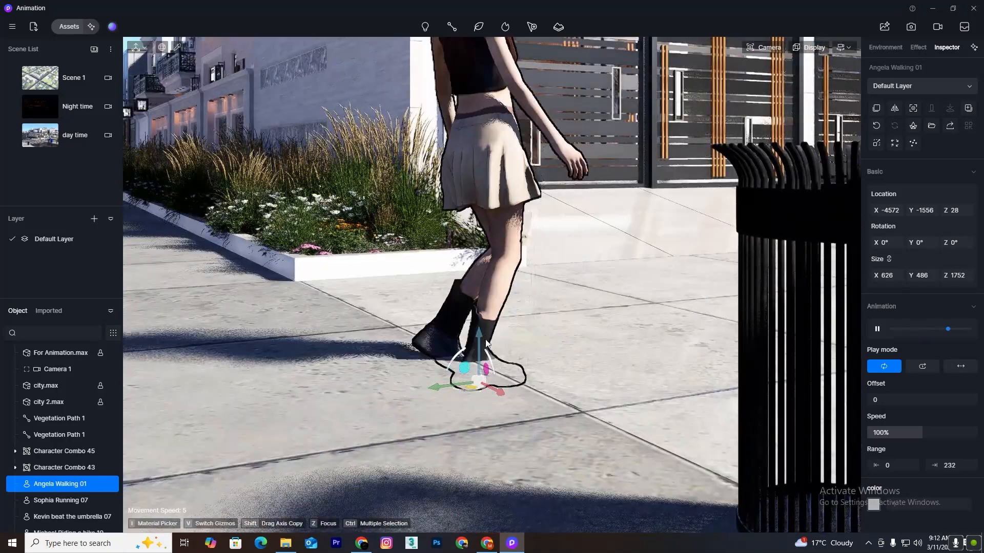
left_click_drag(479, 334, 477, 314)
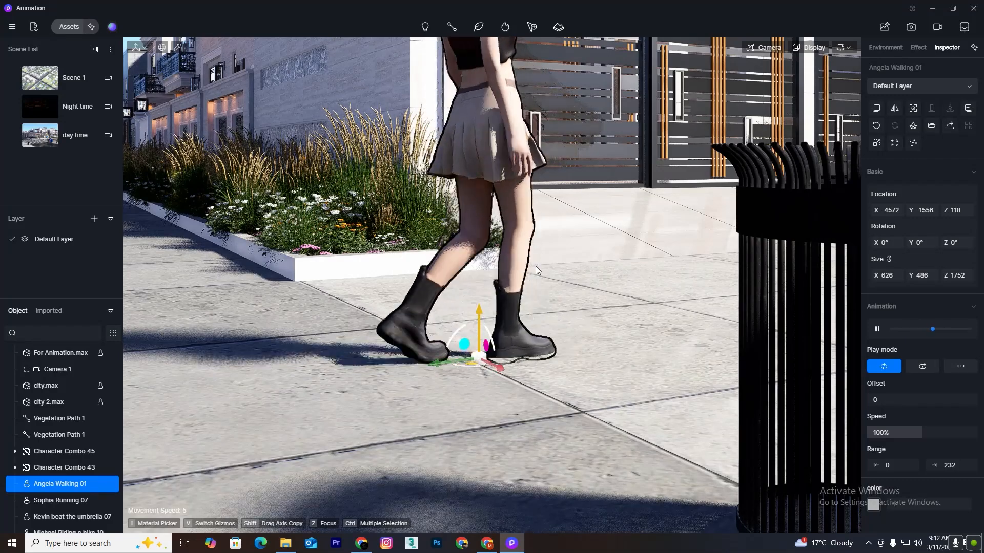
Look through the Character models on pages 4, 10 and 3 of the asset library for another walking person
left_click(70, 28)
scroll(445, 247, "down", 10)
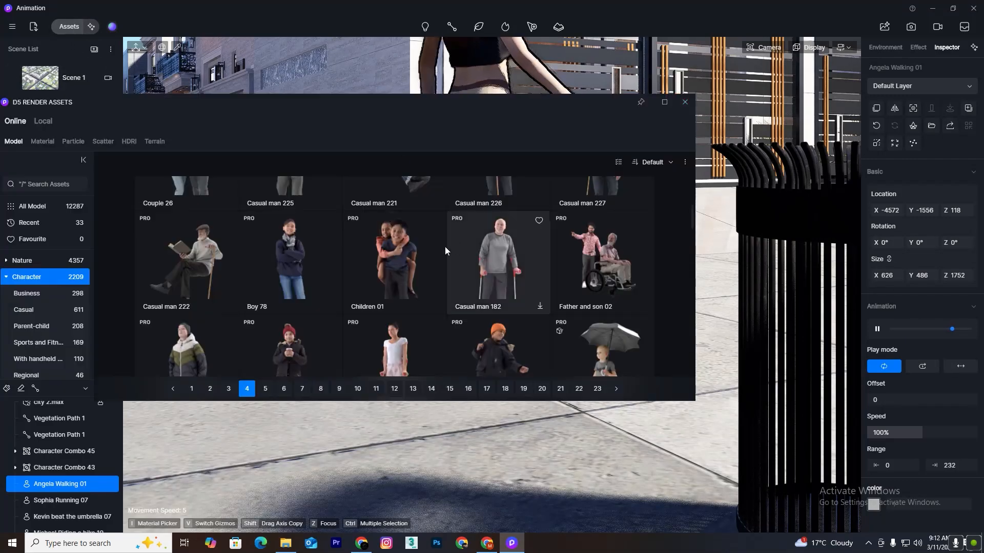
scroll(445, 272, "down", 8)
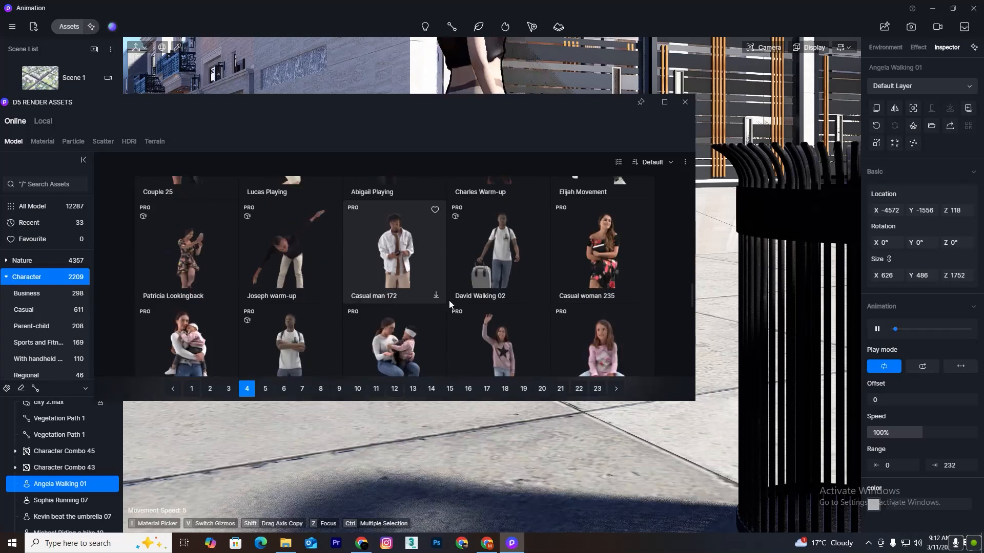
scroll(411, 257, "down", 2)
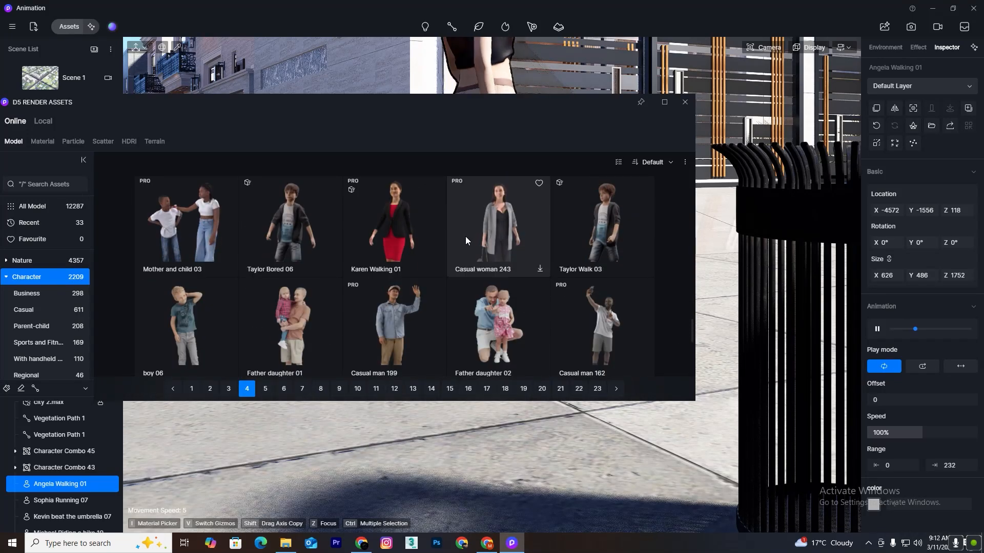
scroll(448, 306, "down", 8)
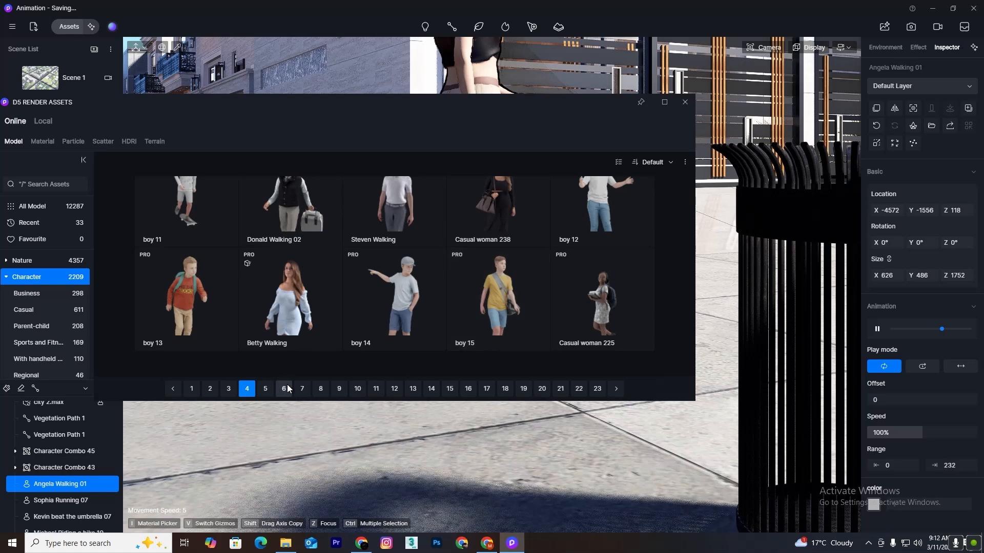
left_click(361, 389)
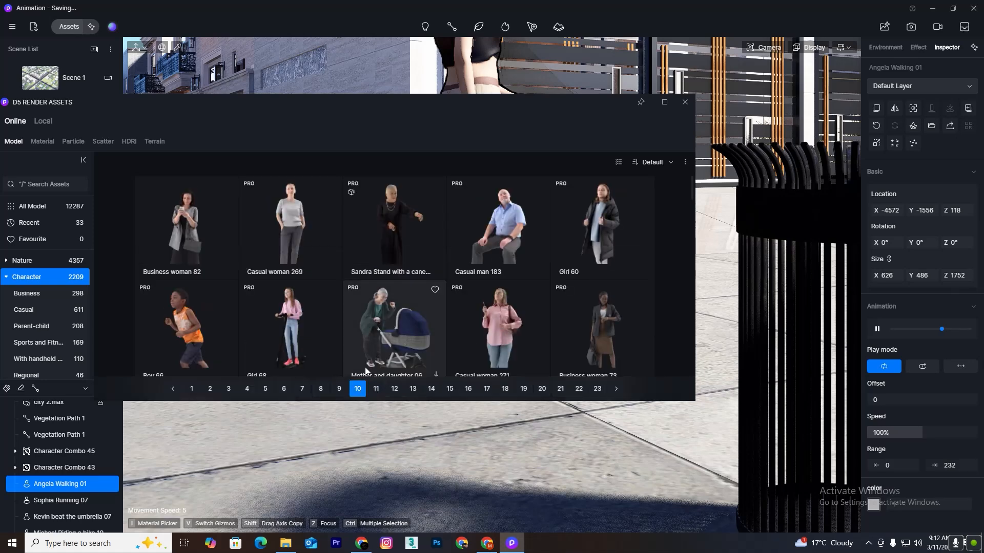
scroll(340, 289, "down", 15)
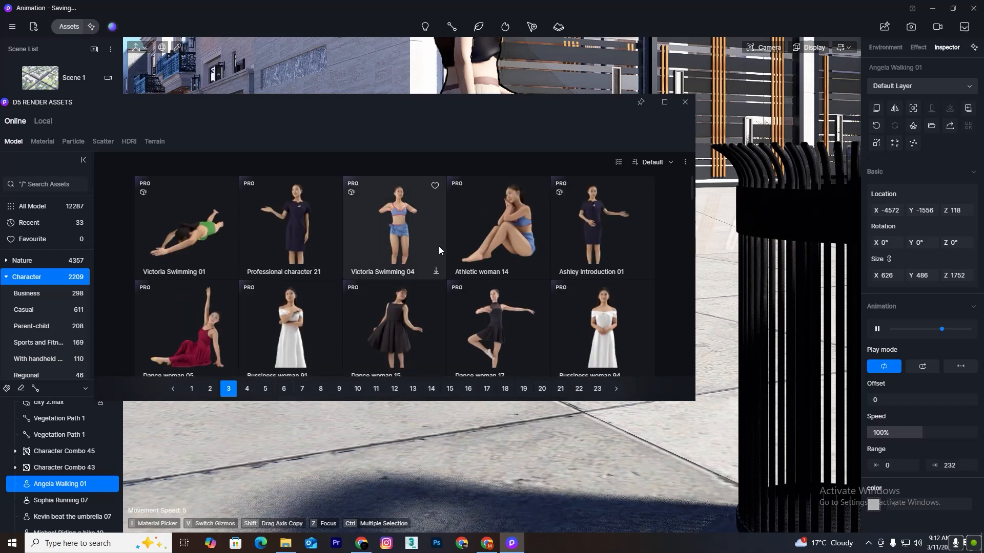
scroll(431, 272, "down", 5)
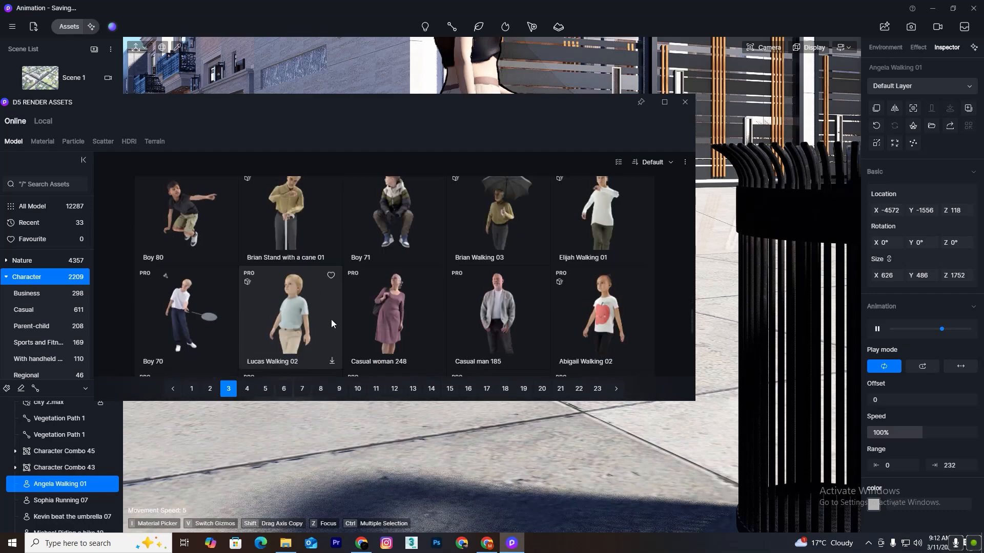
Download the Betty Walking model from page 4 and place it on the pavement beside the walking woman at about X -5090, Y -1265
left_click(247, 389)
scroll(411, 271, "down", 8)
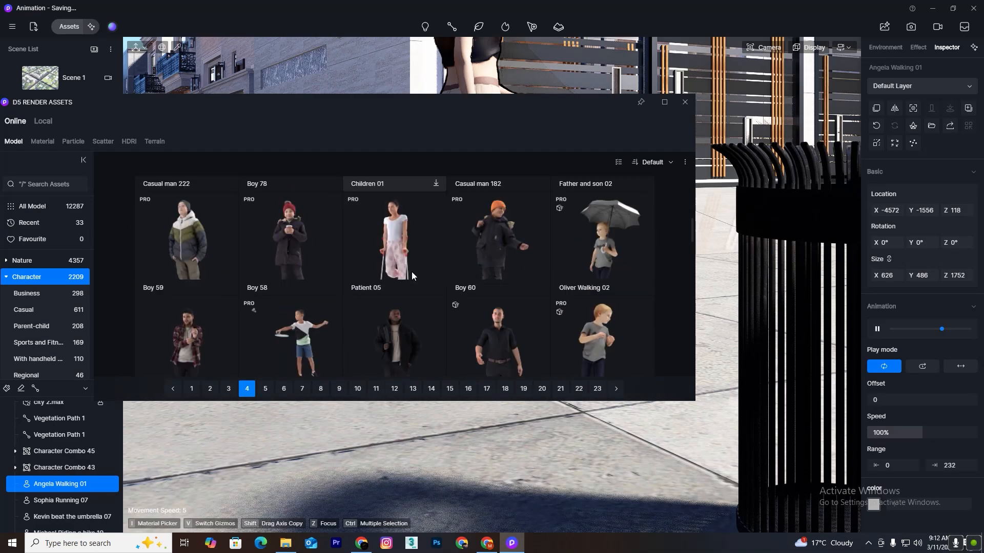
scroll(414, 273, "down", 10)
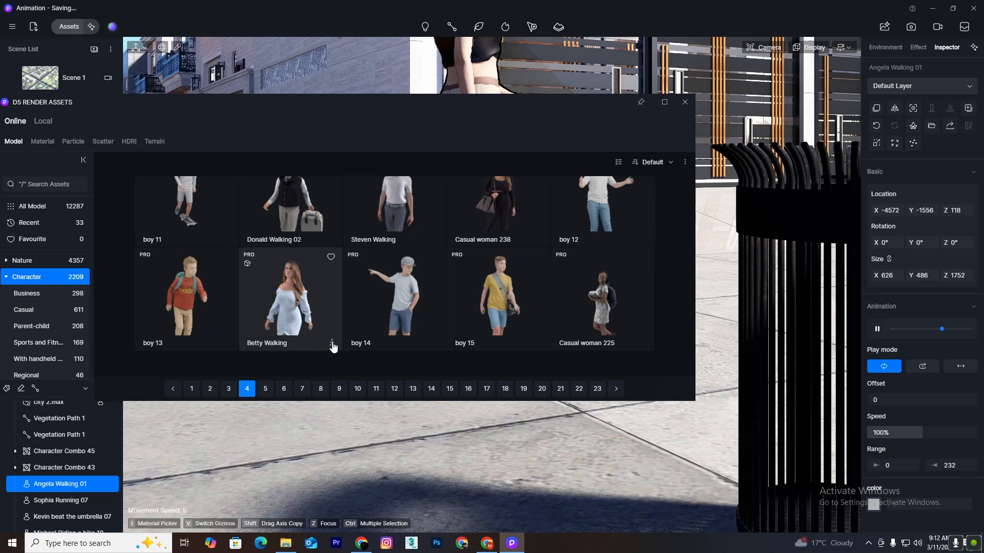
left_click_drag(527, 103, 278, 69)
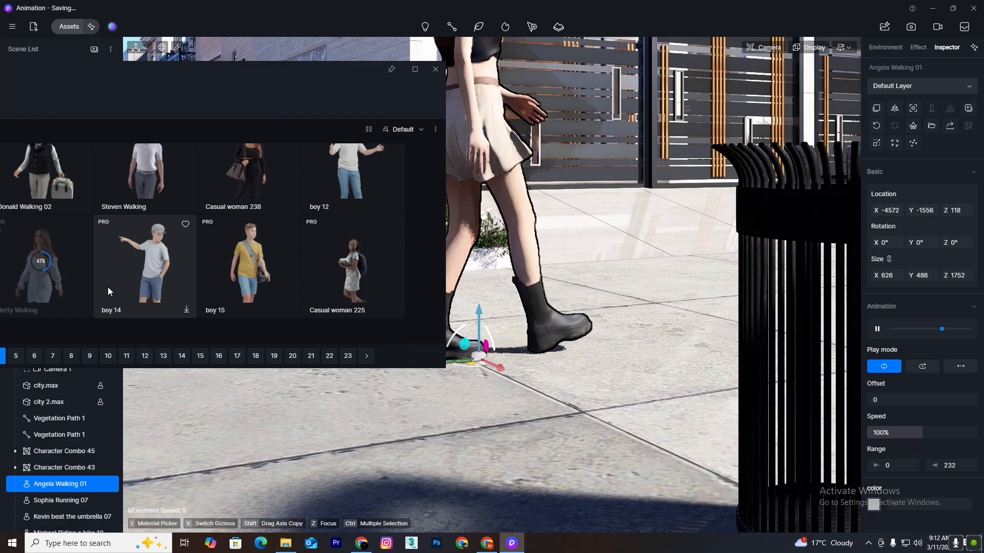
left_click(42, 296)
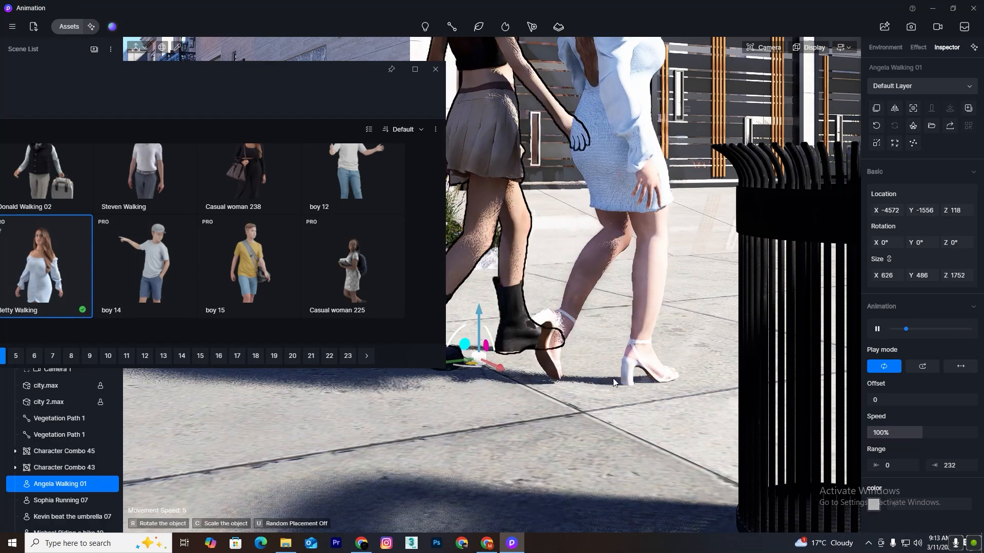
key("s")
right_click_drag(573, 418, 522, 333)
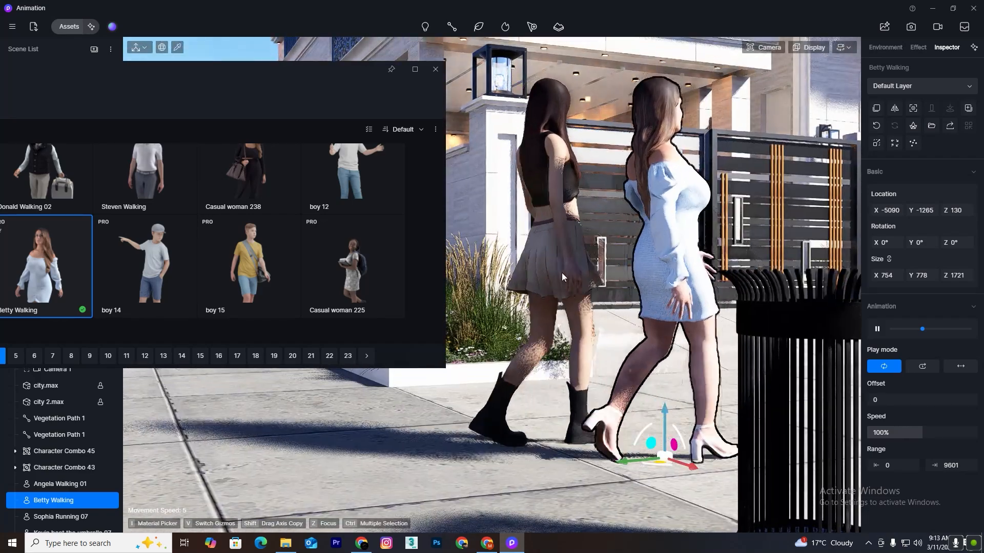
Shift the woman in the skirt along the pavement to about Y -2969 and check the Betty Walking model's feet against the ground
left_click(555, 263)
left_click_drag(510, 451, 202, 464)
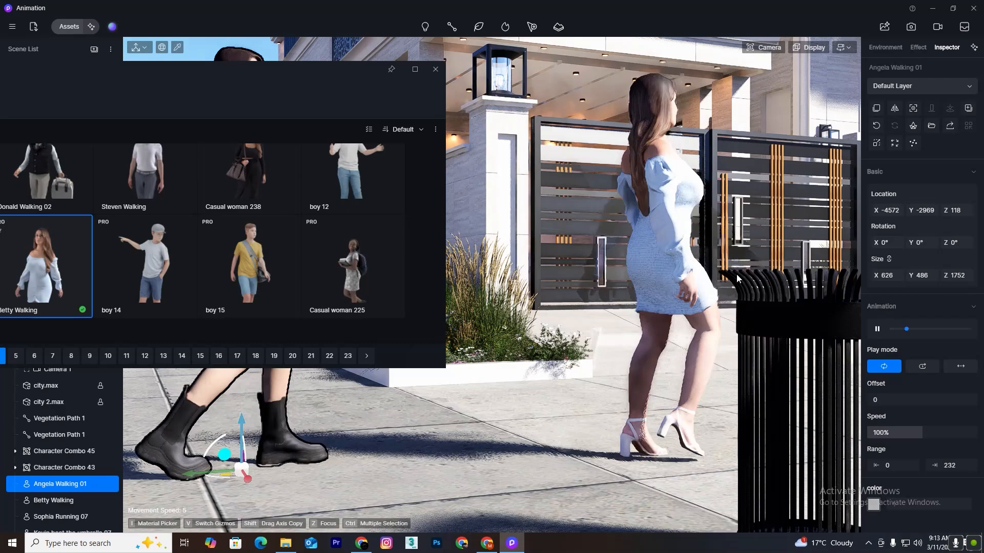
left_click(690, 272)
right_click_drag(678, 152, 669, 280)
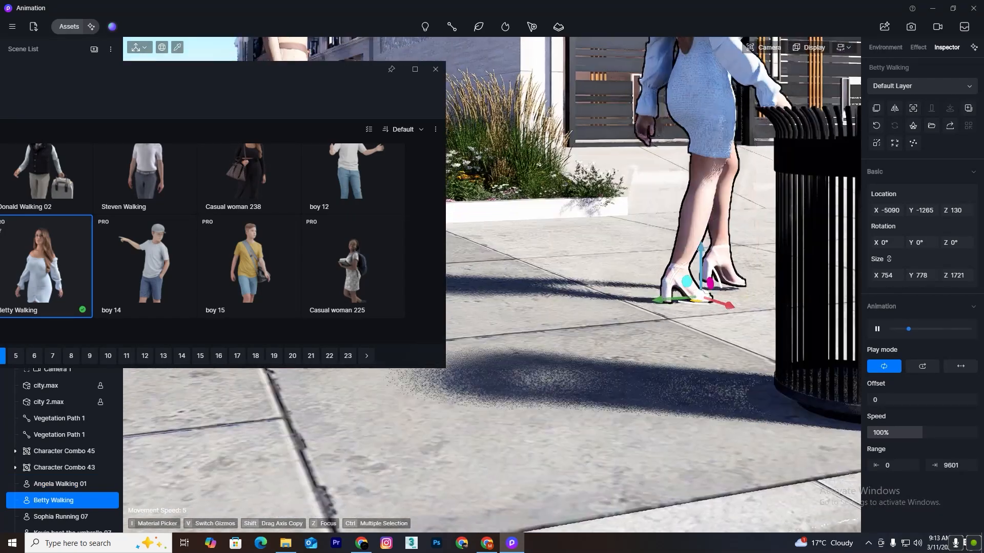
scroll(669, 281, "up", 6)
key("z")
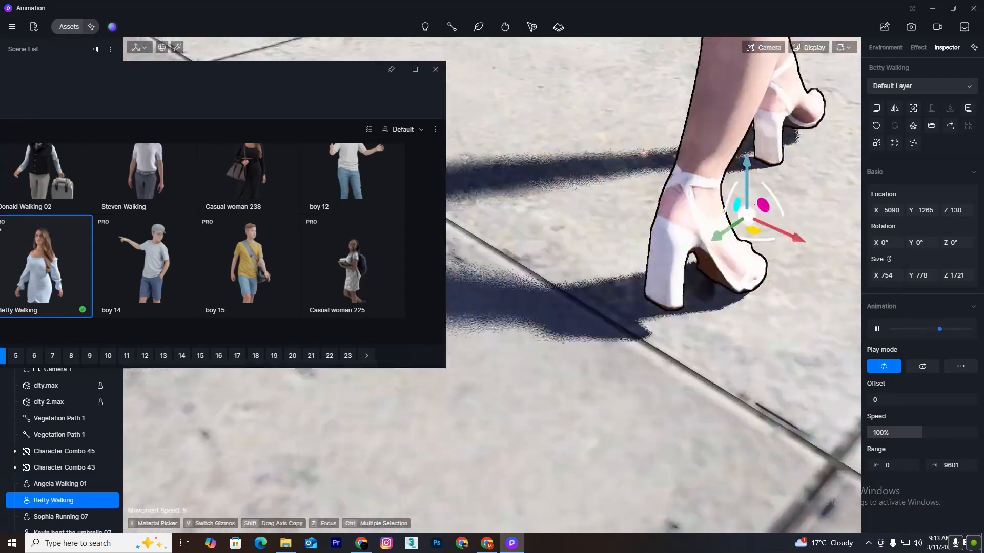
right_click_drag(687, 250, 499, 27)
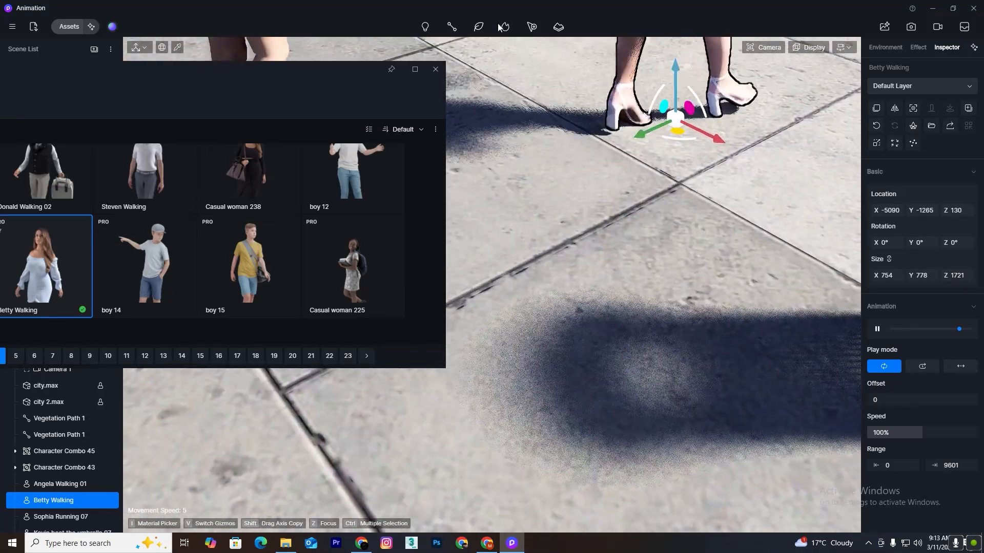
Start a Character path on the pavement and choose Betty Walking as the model that follows it
left_click(451, 26)
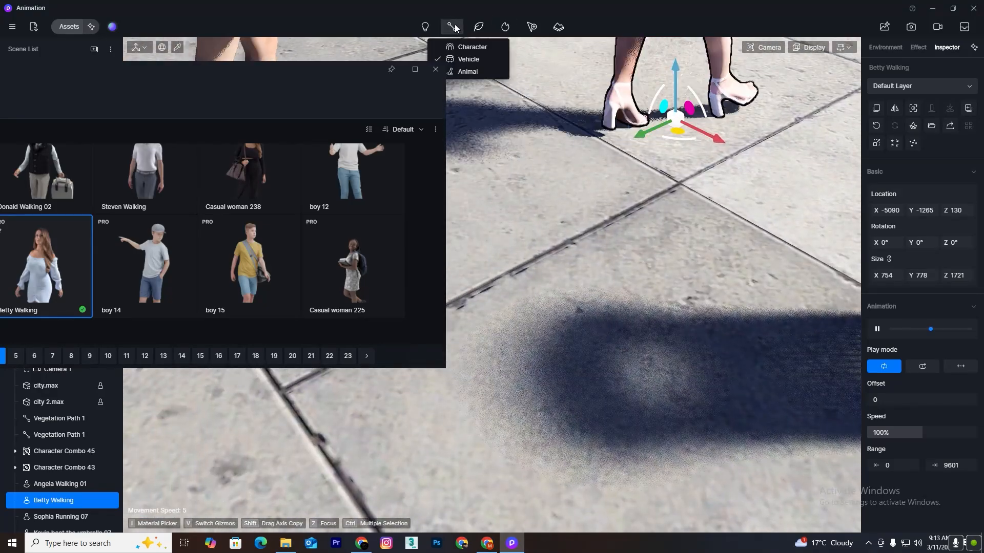
left_click(471, 46)
key("w")
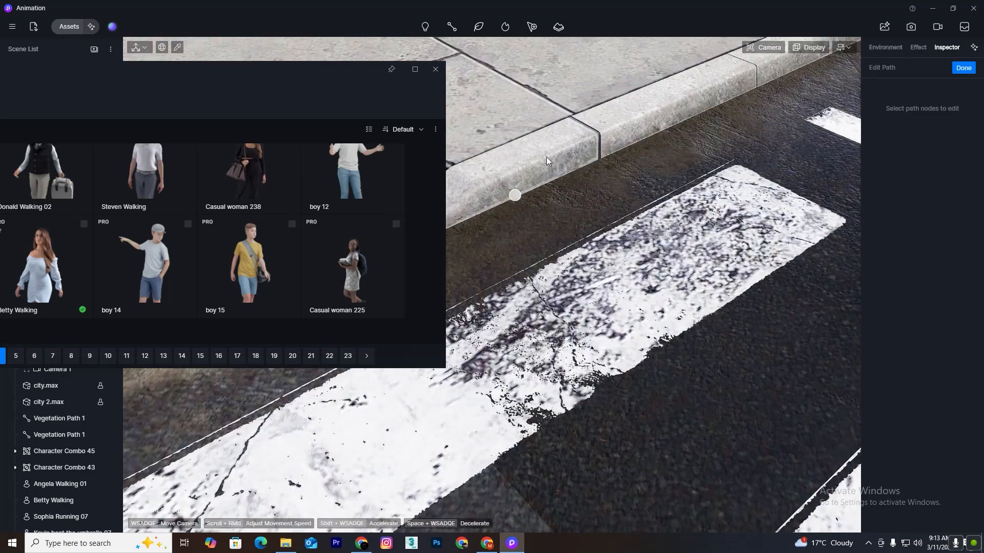
key("w")
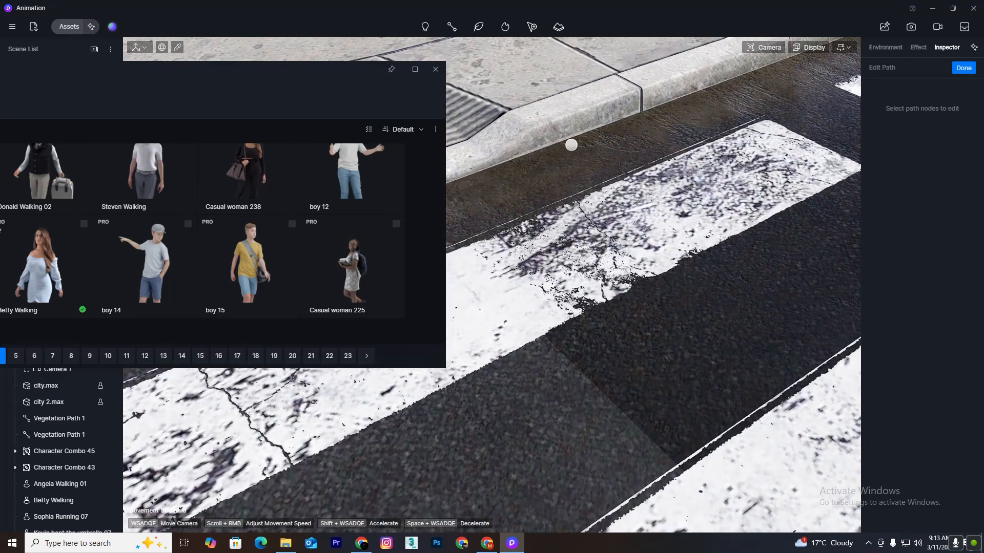
key("s")
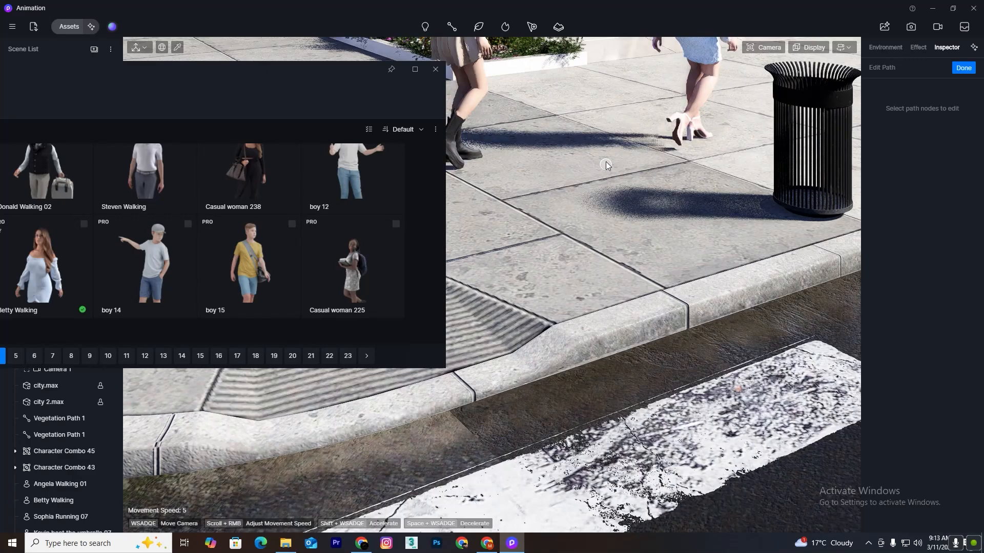
left_click_drag(281, 74, 313, 267)
left_click(228, 162)
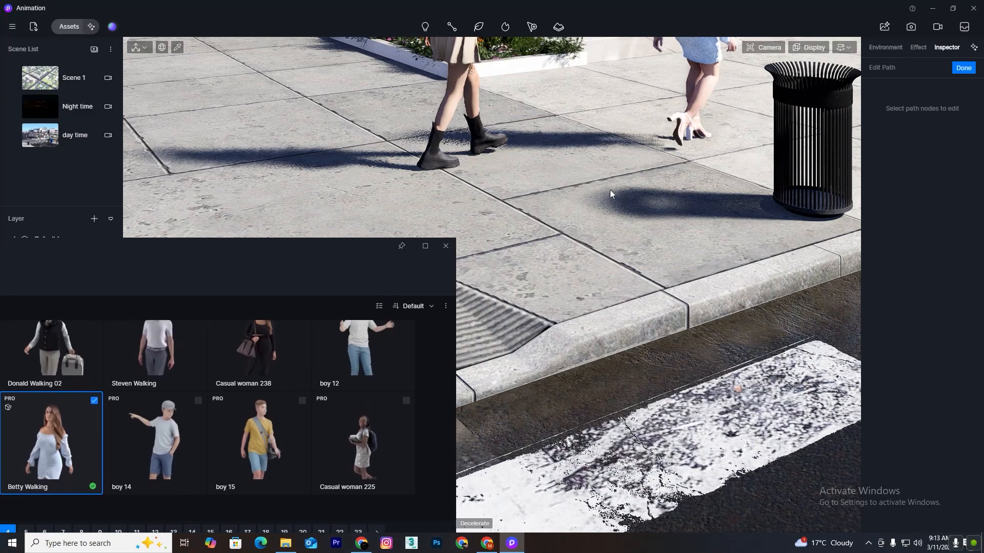
Draw the Character path along the pavement from about X -5024, Y -2612 to X -3307, Y 71634, and turn on Drop
left_click(536, 169)
key("s")
right_click_drag(467, 247, 695, 135)
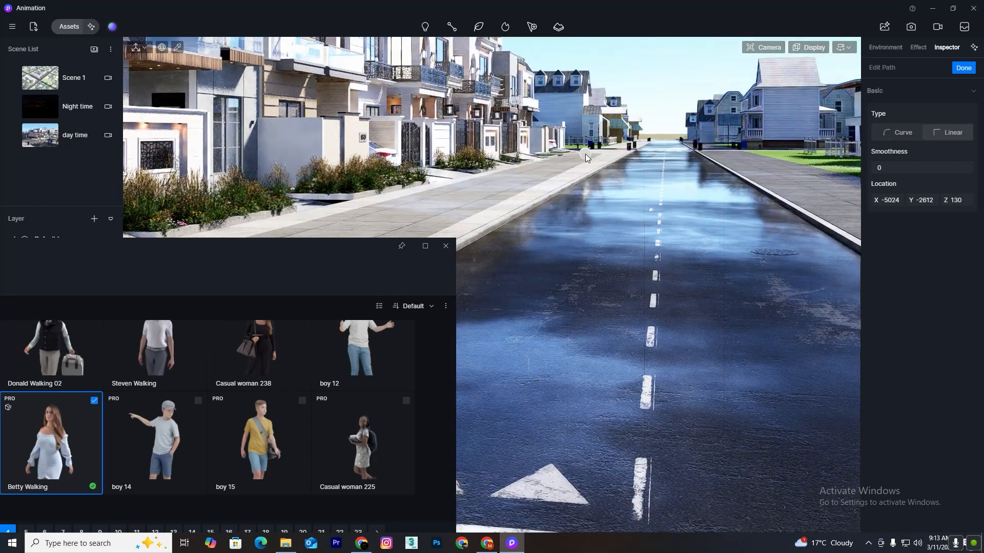
left_click(585, 154)
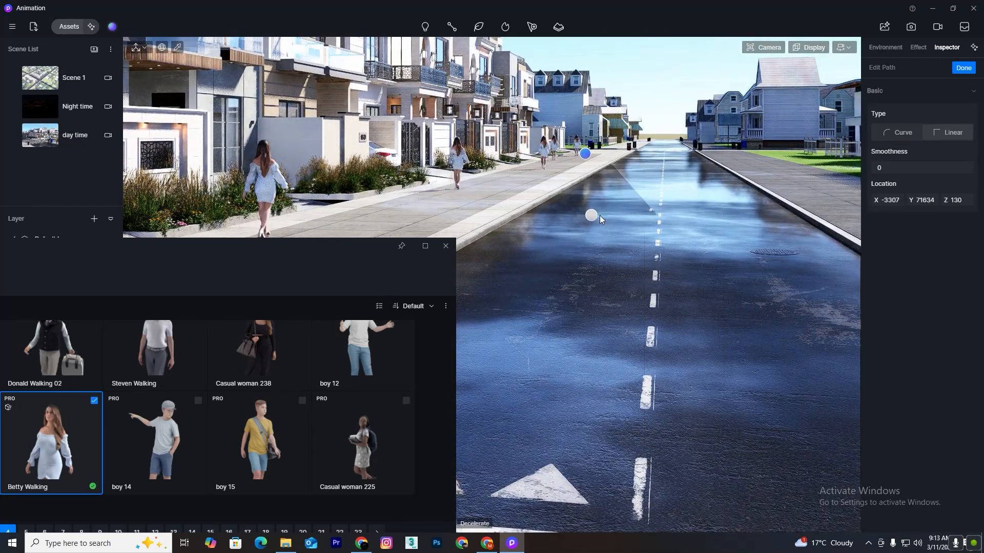
right_click(600, 215)
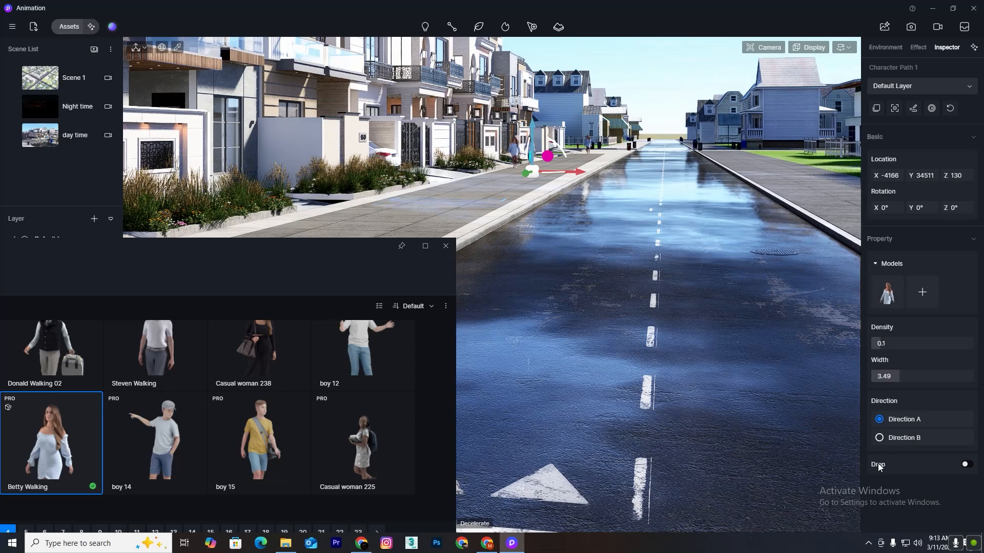
scroll(599, 230, "up", 2)
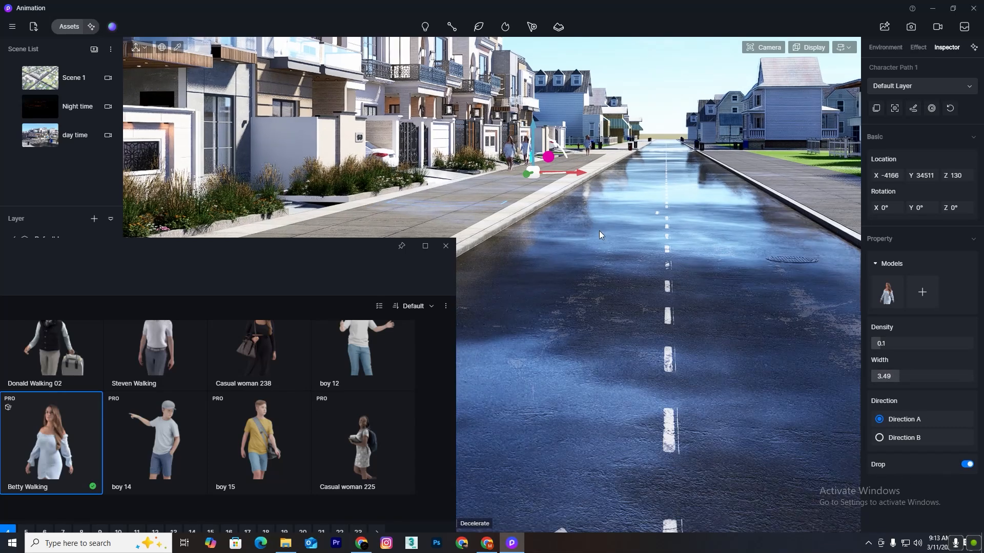
right_click_drag(598, 231, 423, 138)
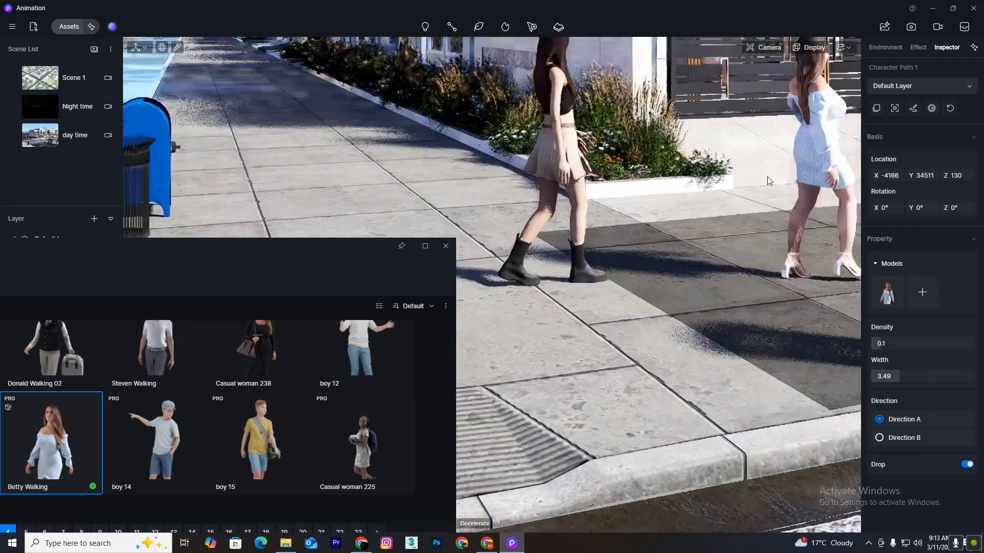
Try an animation speed of 200% on the Angela Walking 01 woman in the skirt and set it to 75%
left_click(594, 185)
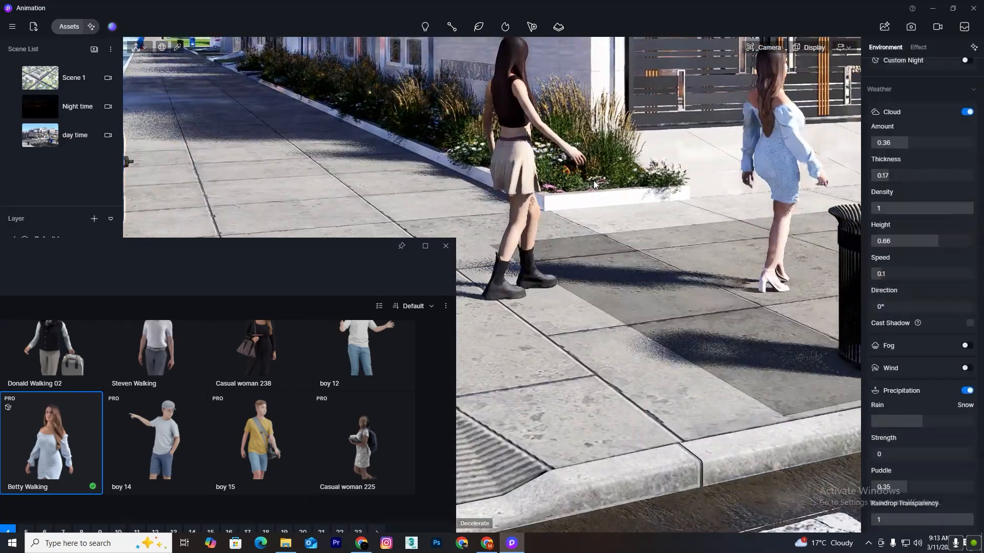
left_click(524, 174)
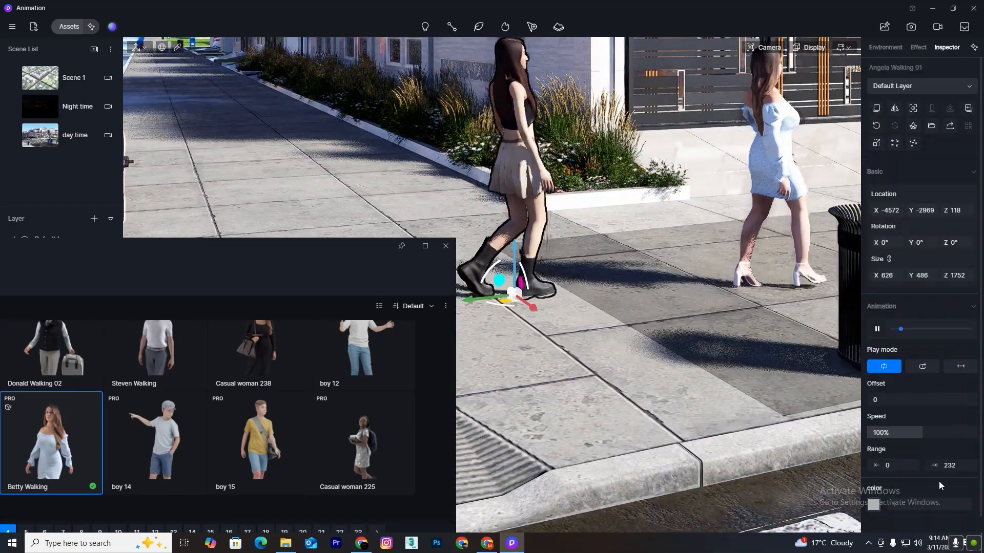
scroll(922, 482, "down", 1)
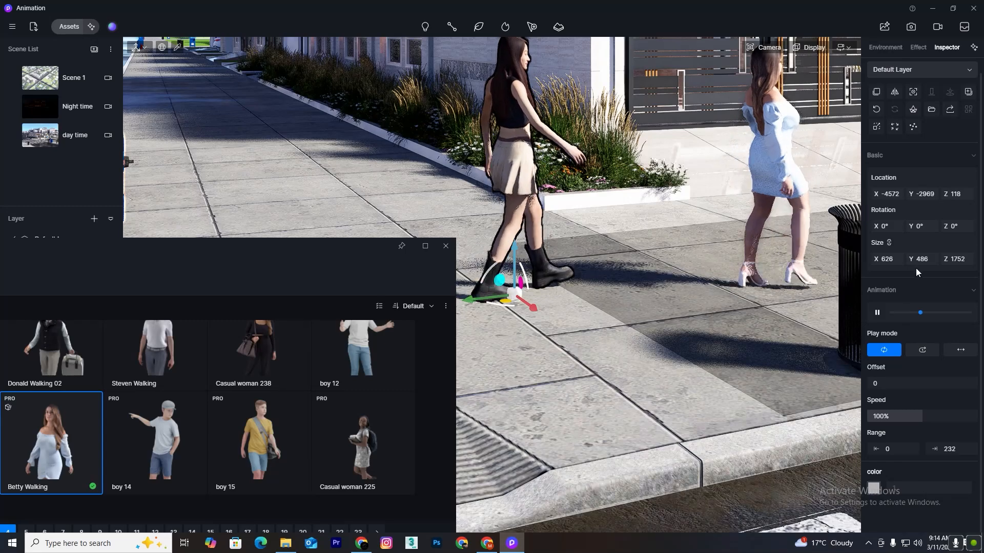
left_click(877, 312)
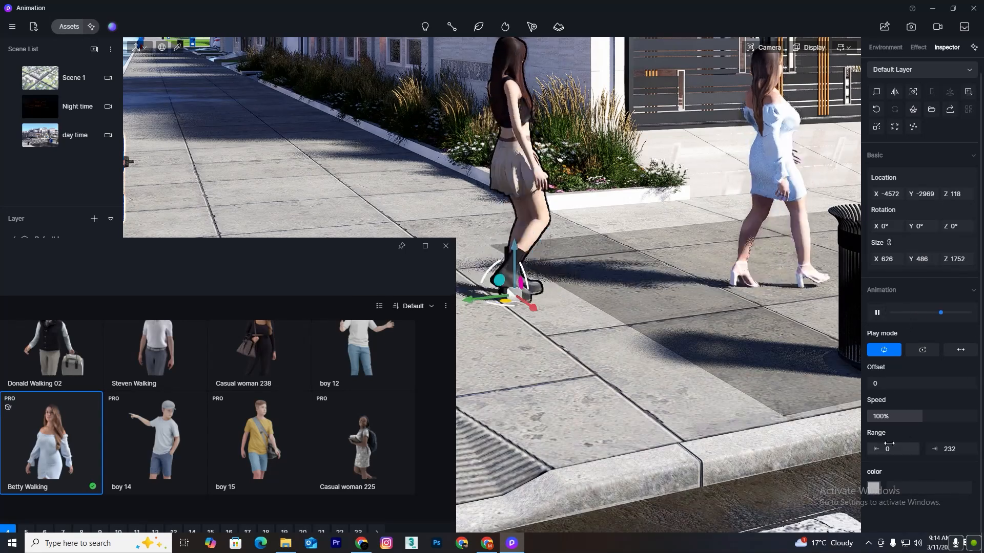
left_click_drag(886, 383, 853, 382)
left_click_drag(927, 416, 959, 416)
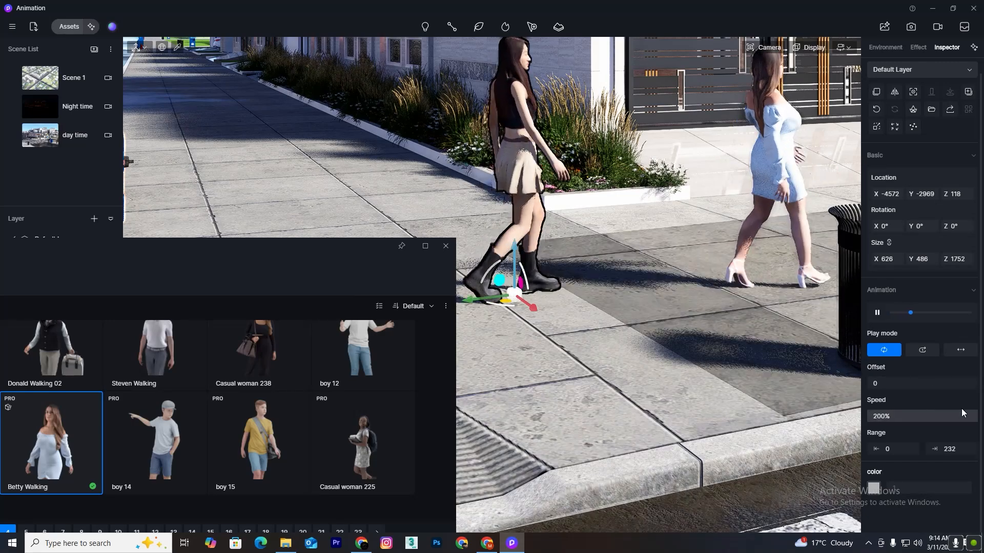
left_click_drag(968, 415, 904, 415)
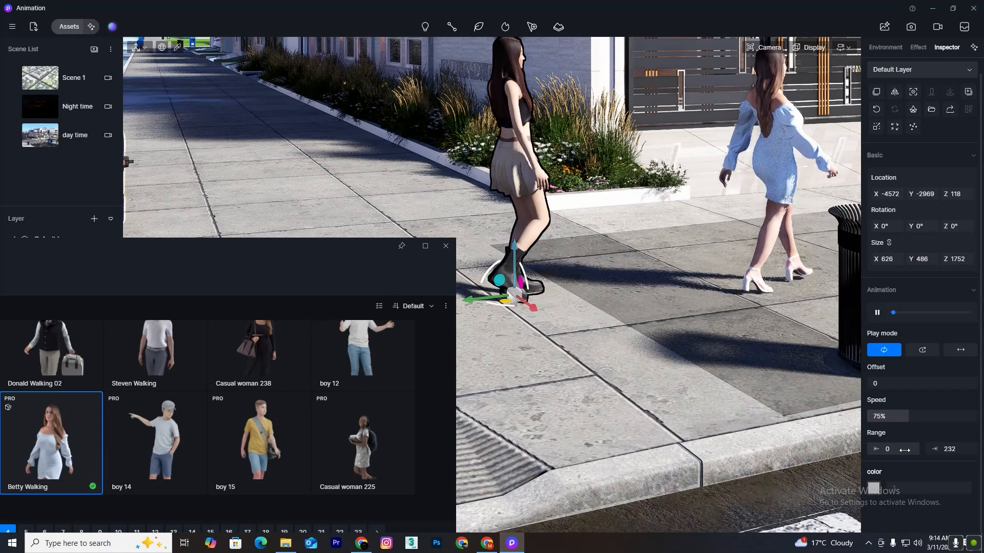
Test a bright red and a dark grey colour on the woman in the skirt, and set her colour back to near-white
left_click(874, 488)
left_click(970, 402)
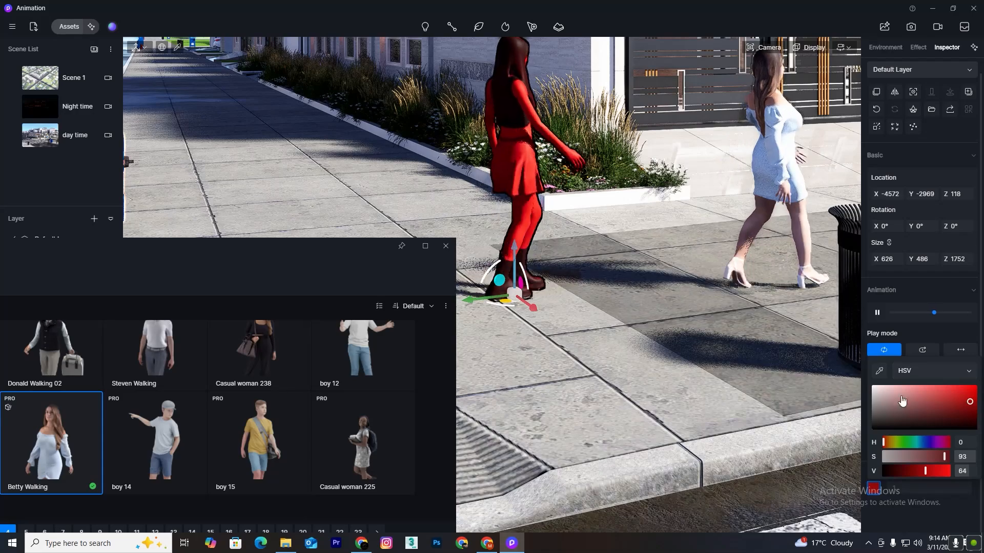
left_click(872, 391)
right_click_drag(554, 152, 555, 82)
key("w")
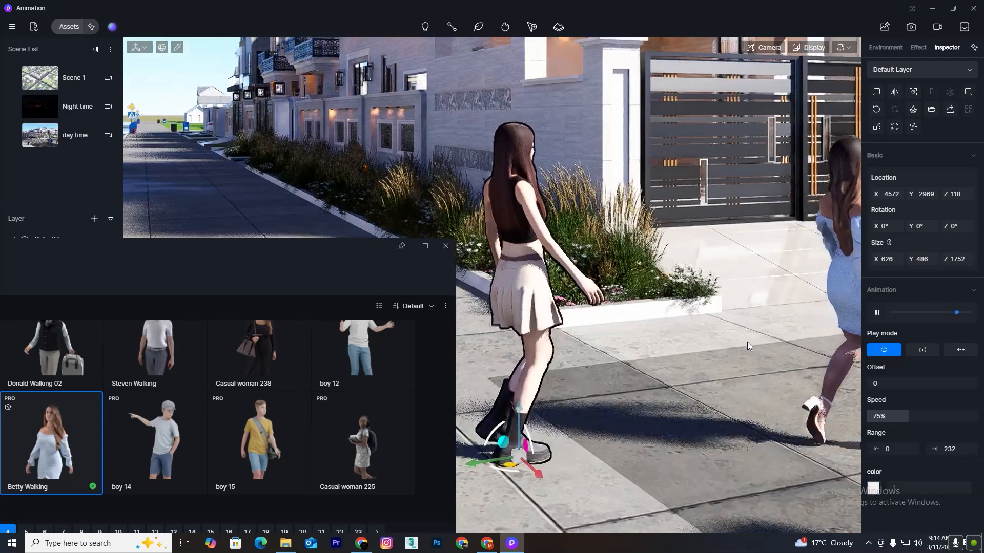
left_click(873, 488)
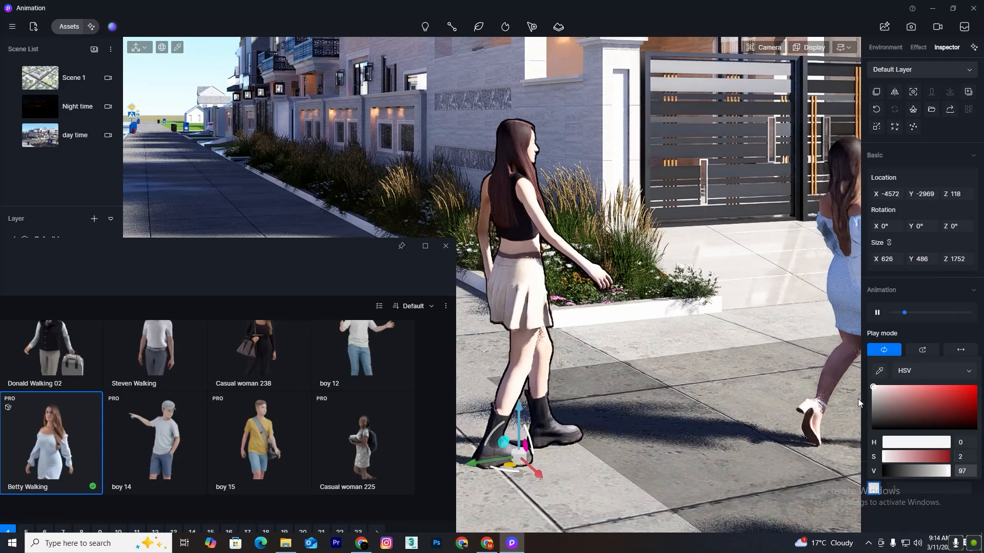
left_click_drag(874, 390, 875, 418)
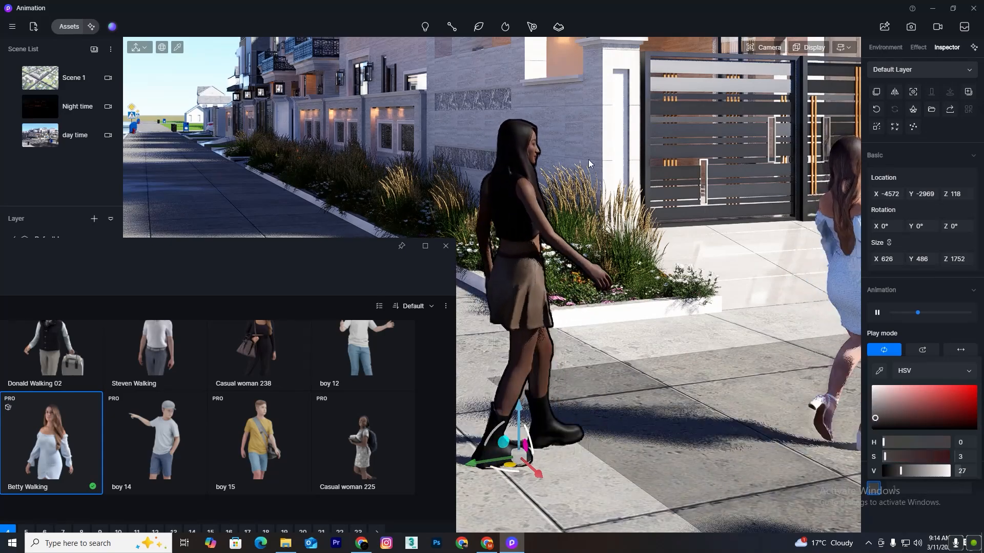
left_click(873, 387)
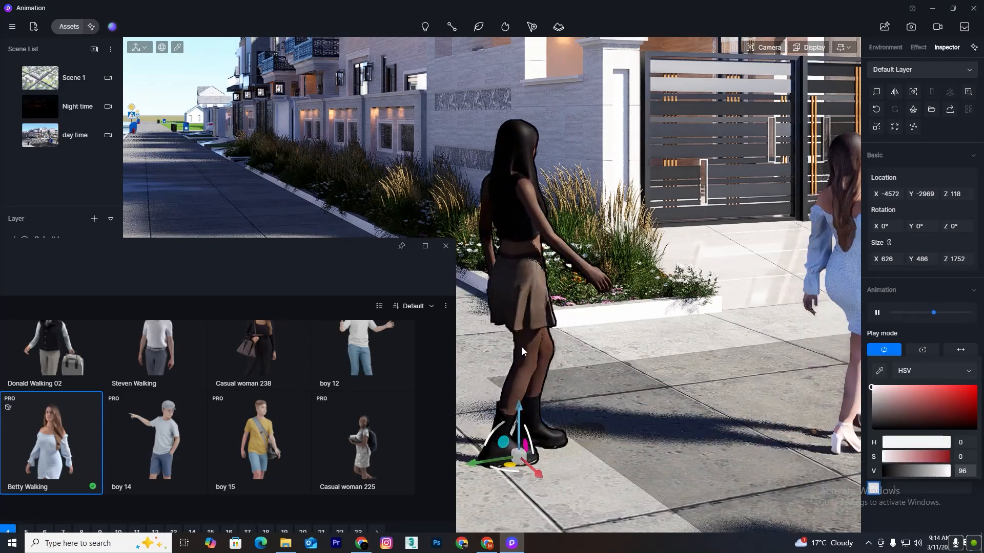
left_click(873, 488)
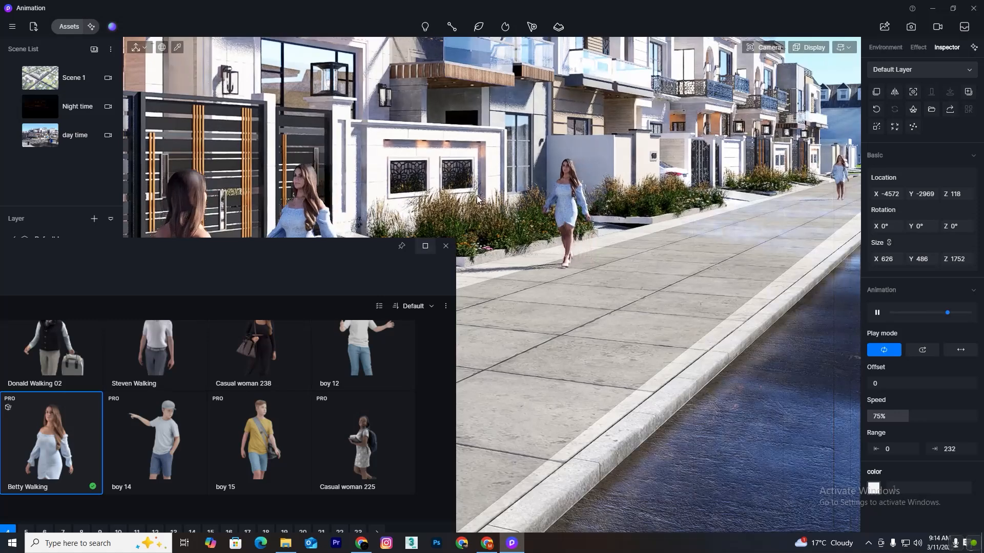
Try Direction A and a density of 0.84 on the Character path, and set the density back to 0.1
left_click(562, 196)
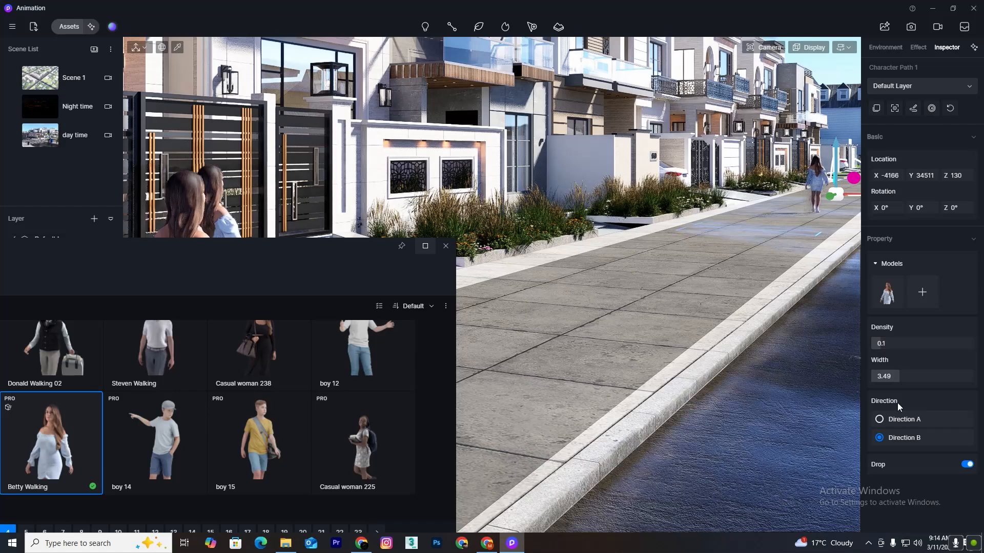
left_click(880, 419)
left_click_drag(882, 343, 959, 341)
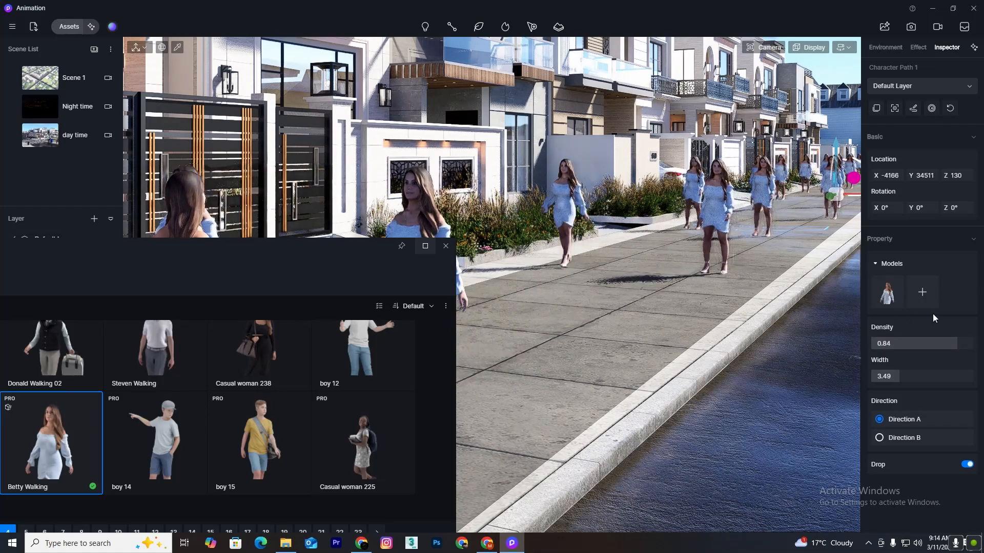
left_click(887, 343)
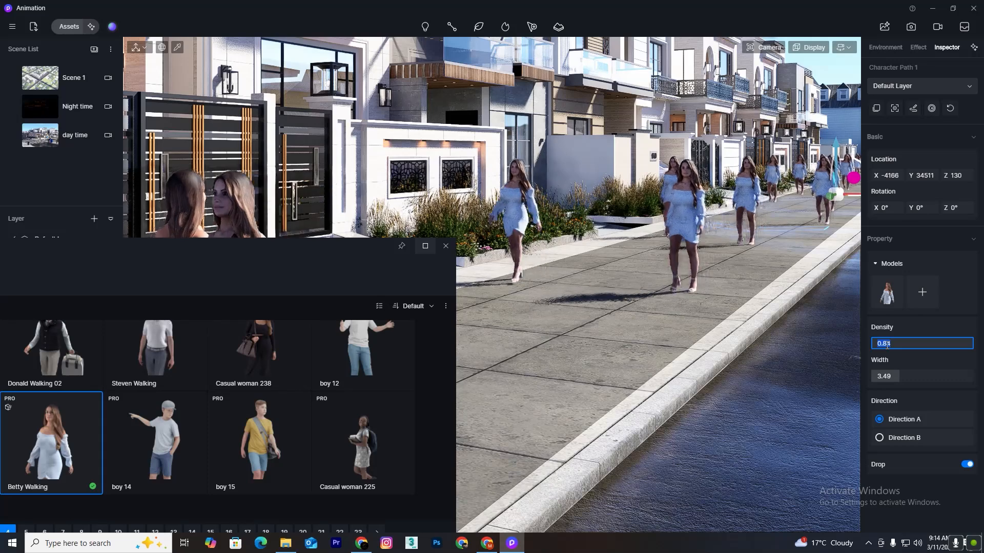
type(".1")
key("Return")
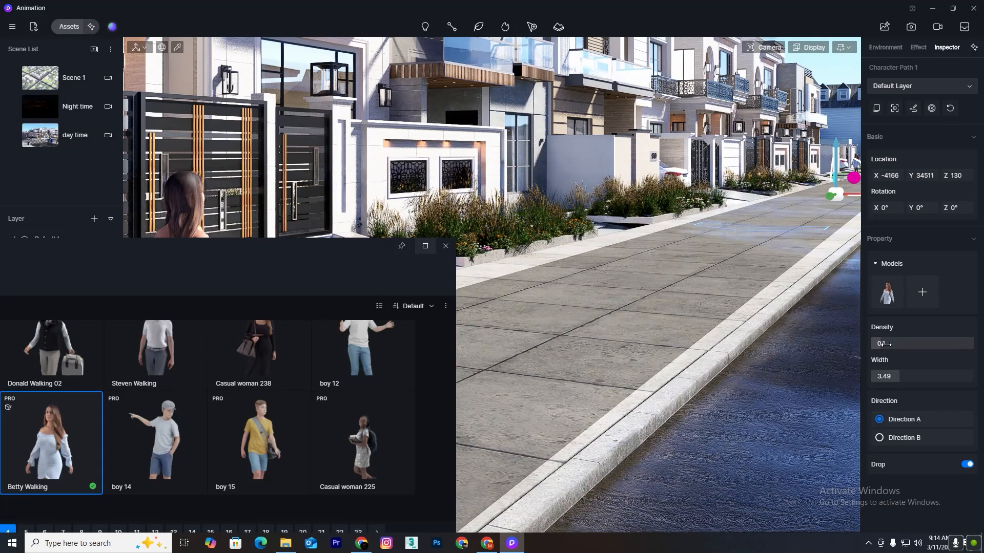
Set the pavement's Character path to Direction B and deselect it
right_click_drag(674, 266, 844, 324)
left_click(883, 438)
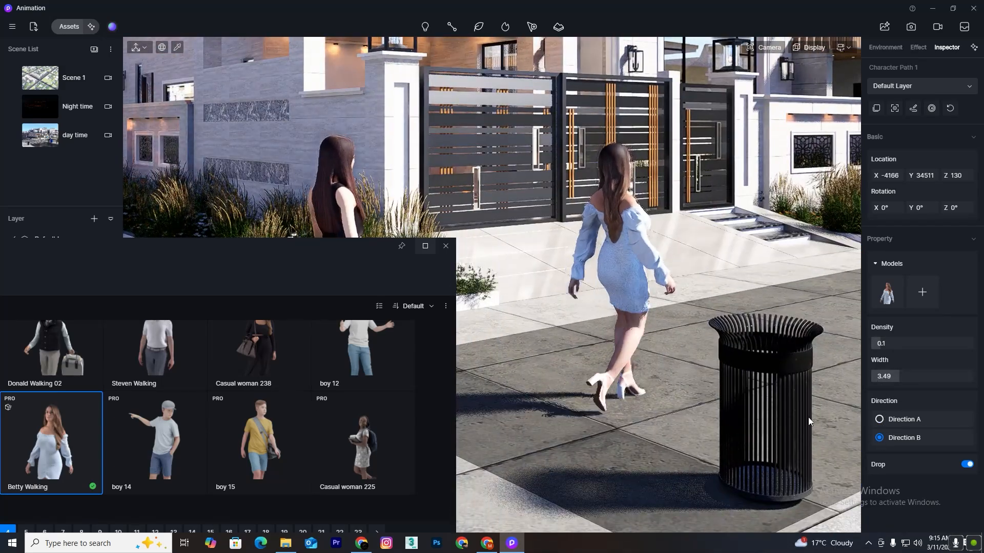
right_click_drag(808, 417, 866, 377)
right_click_drag(650, 370, 758, 360)
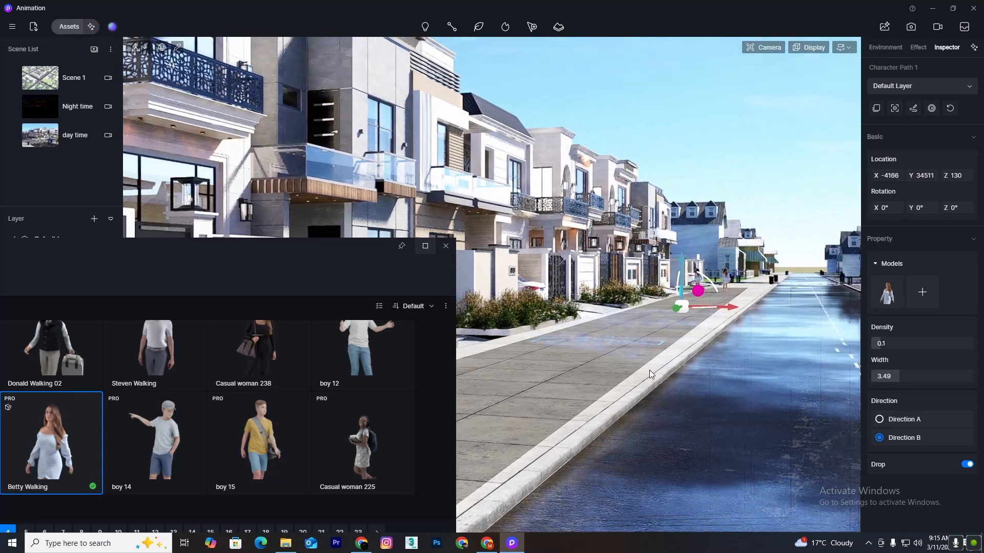
left_click_drag(393, 249, 463, 351)
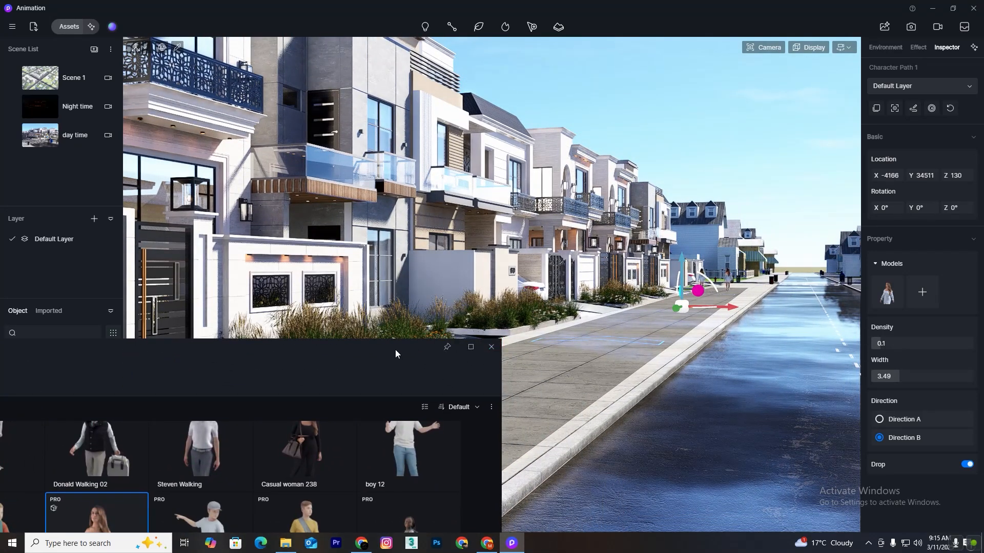
left_click_drag(395, 350, 236, 262)
right_click_drag(653, 309, 857, 321)
key("Escape")
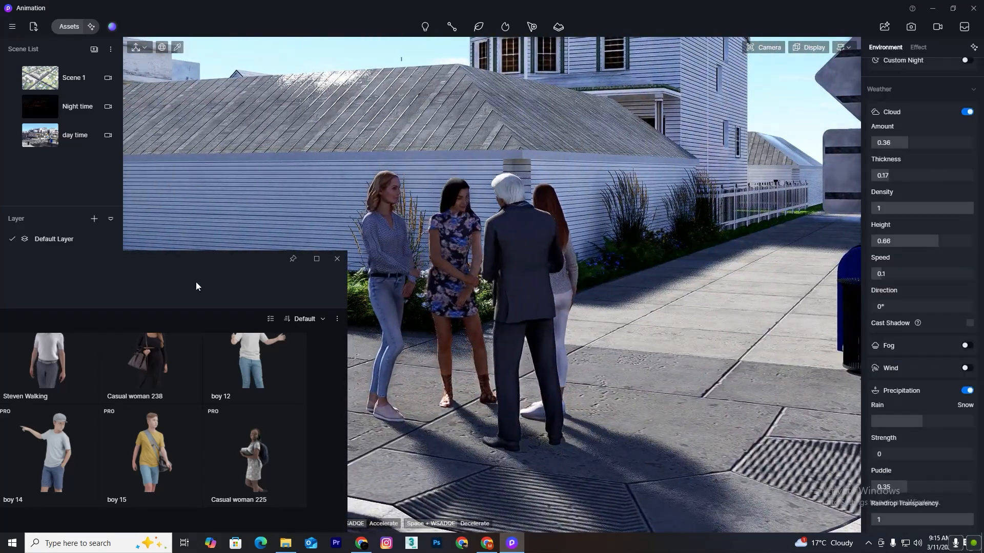
Delete the separately placed Betty Walking model and the woman in the skirt from the pavement
left_click_drag(228, 272, 366, 393)
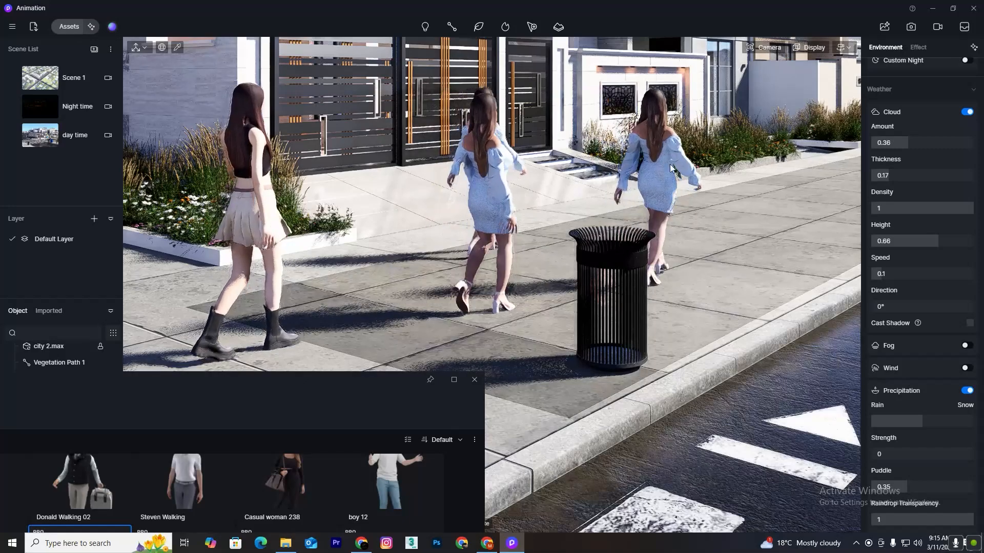
left_click(715, 270)
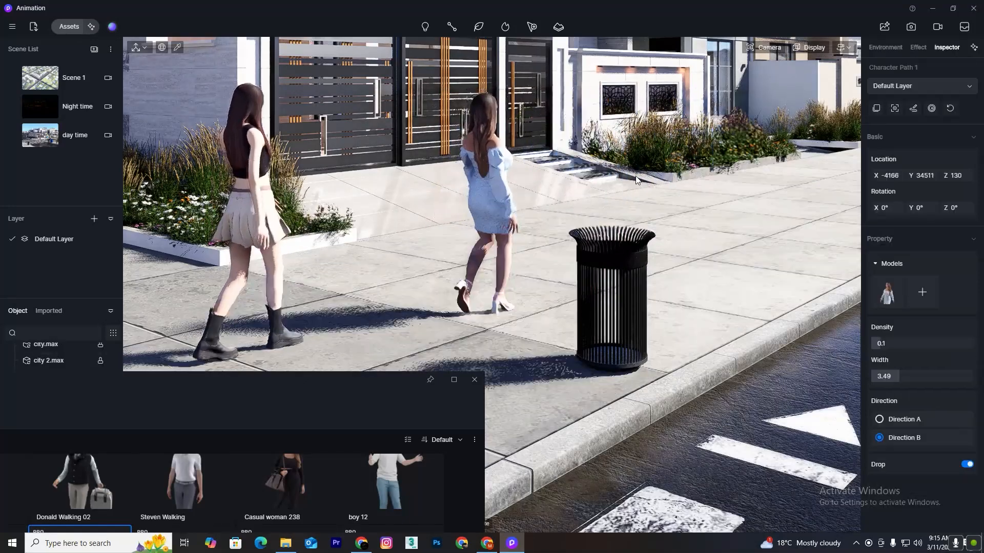
left_click(493, 196)
key("Delete")
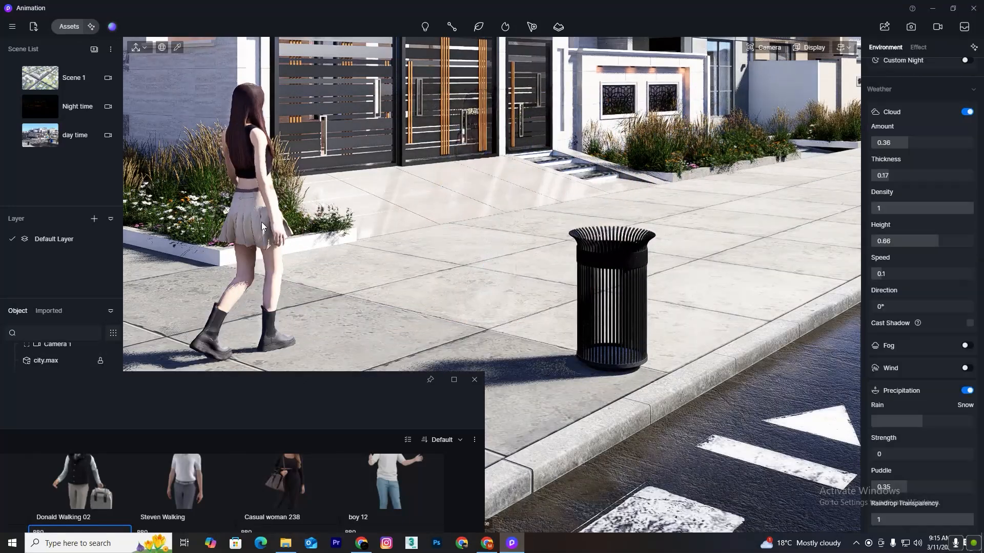
left_click(259, 221)
key("Delete")
Rotate the cyclist near the running woman at the crosswalk to 90° about Z
right_click_drag(473, 177, 743, 195)
scroll(490, 149, "down", 3)
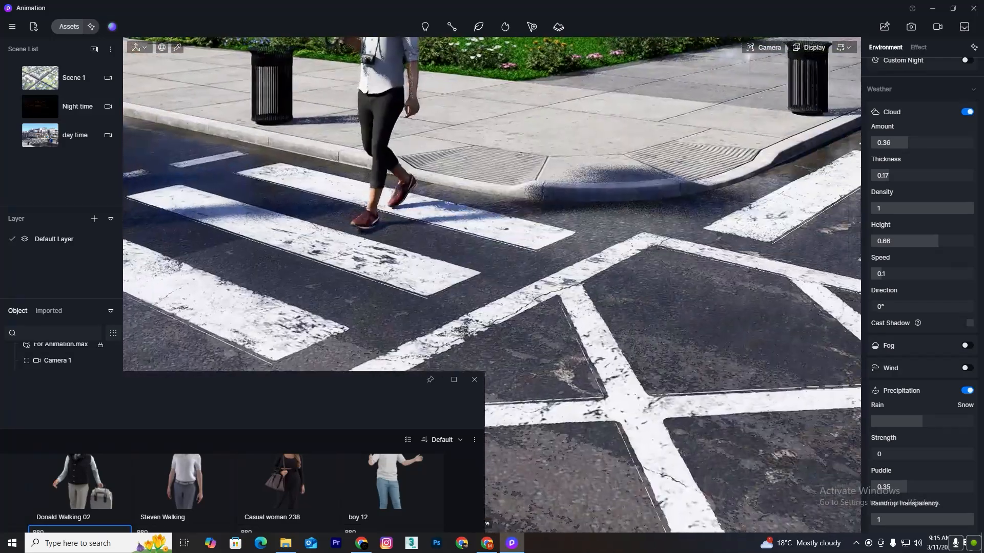
right_click_drag(681, 84, 475, 88)
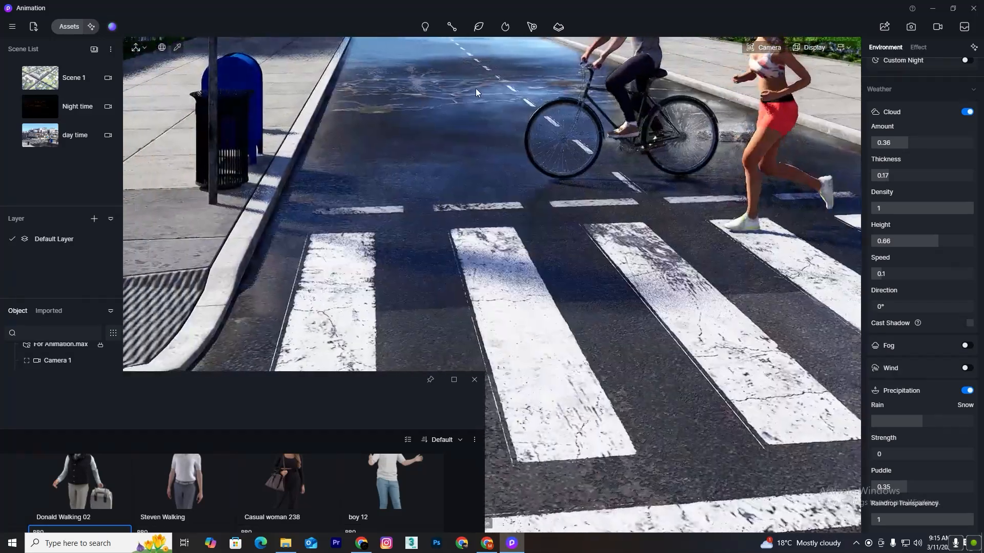
left_click(625, 149)
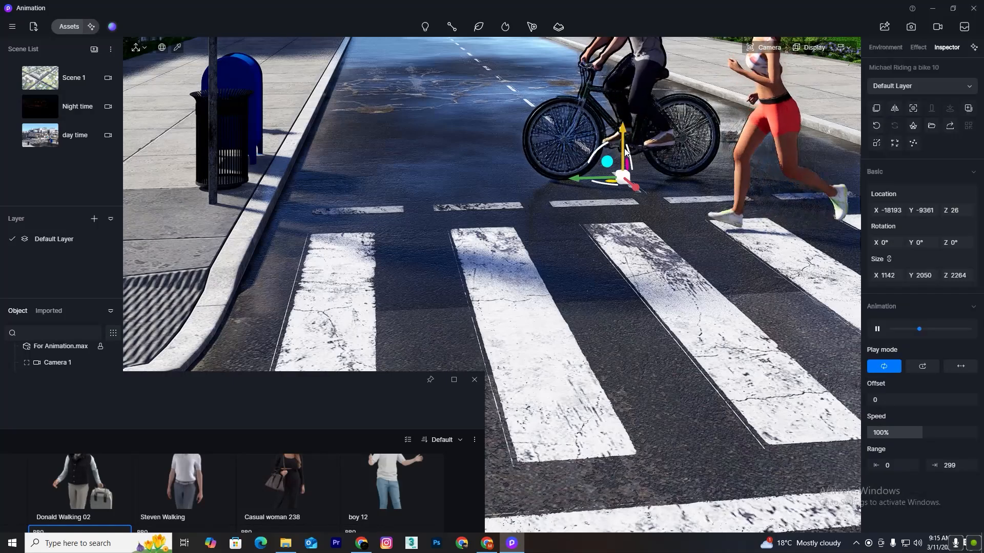
left_click(957, 243)
type("90")
key("Return")
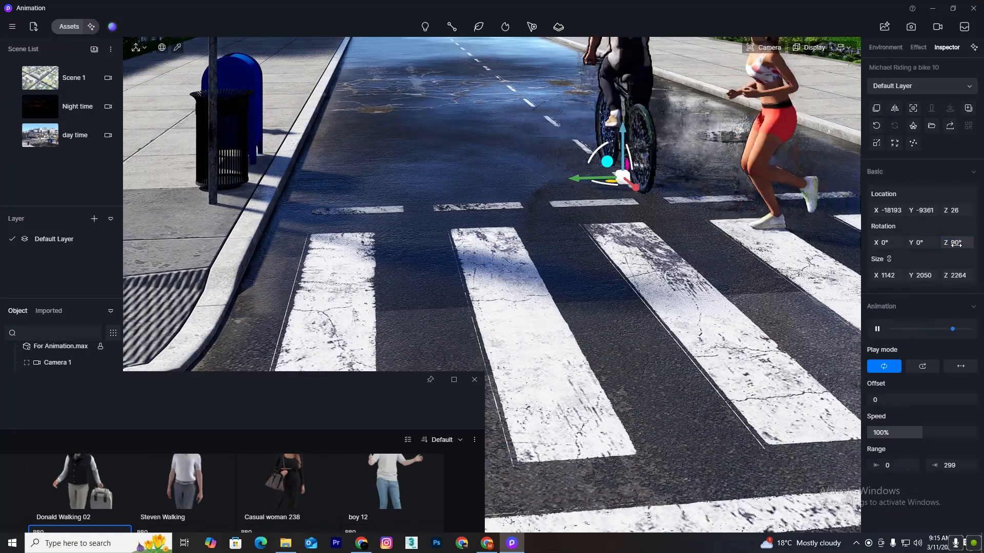
Start a new path and choose the Ryo Riding a bike 07 model for it using the recent library search
right_click_drag(734, 236, 459, 62)
left_click(451, 26)
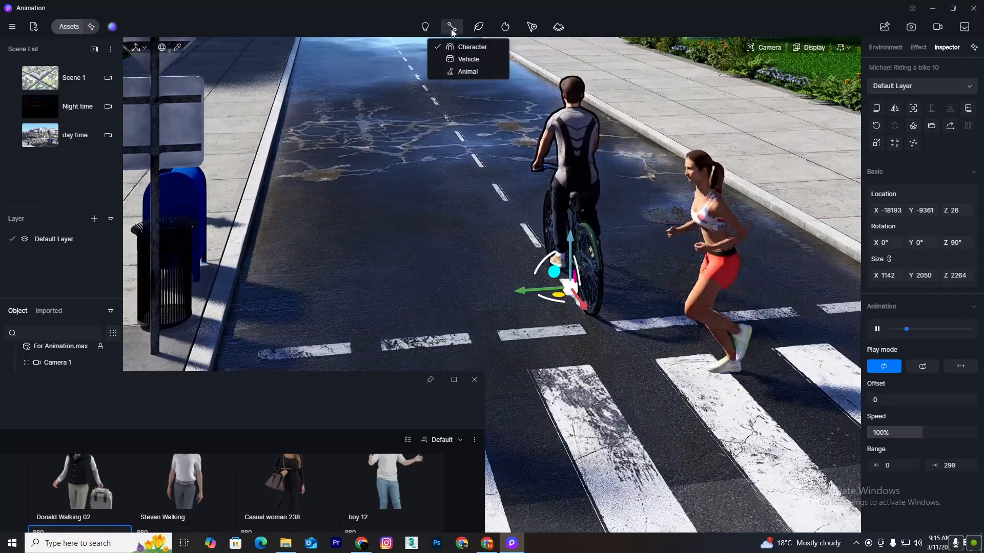
left_click(469, 59)
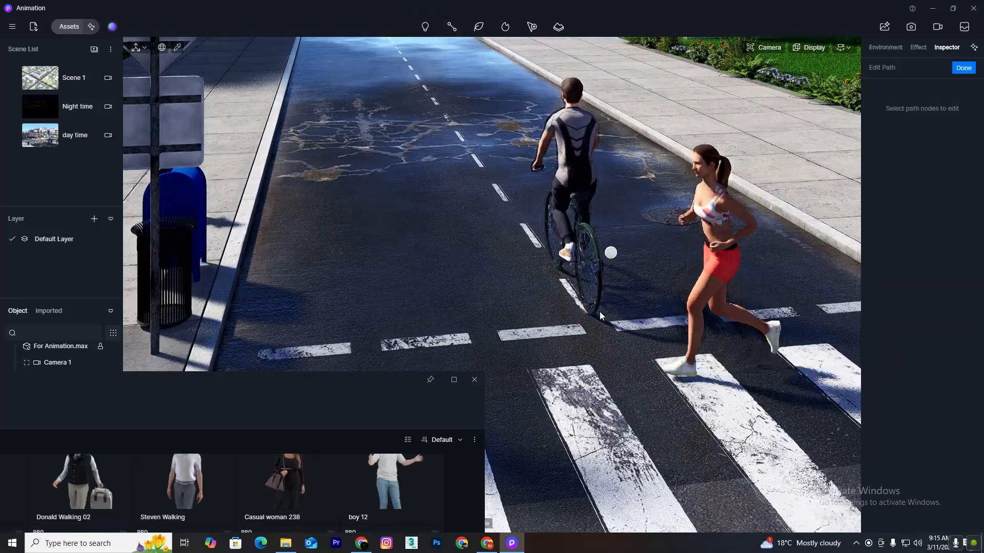
left_click_drag(358, 382, 480, 58)
scroll(360, 227, "down", 10)
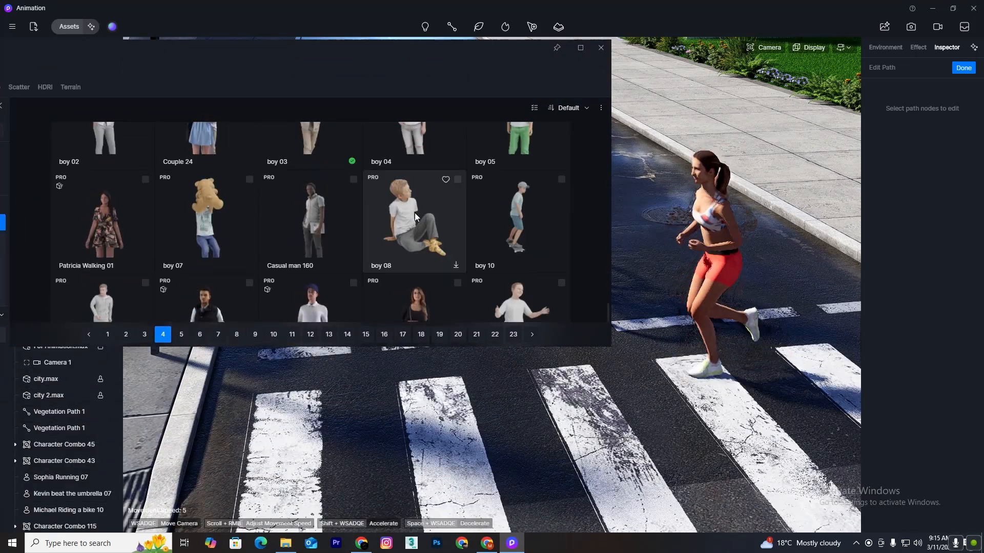
scroll(359, 227, "down", 5)
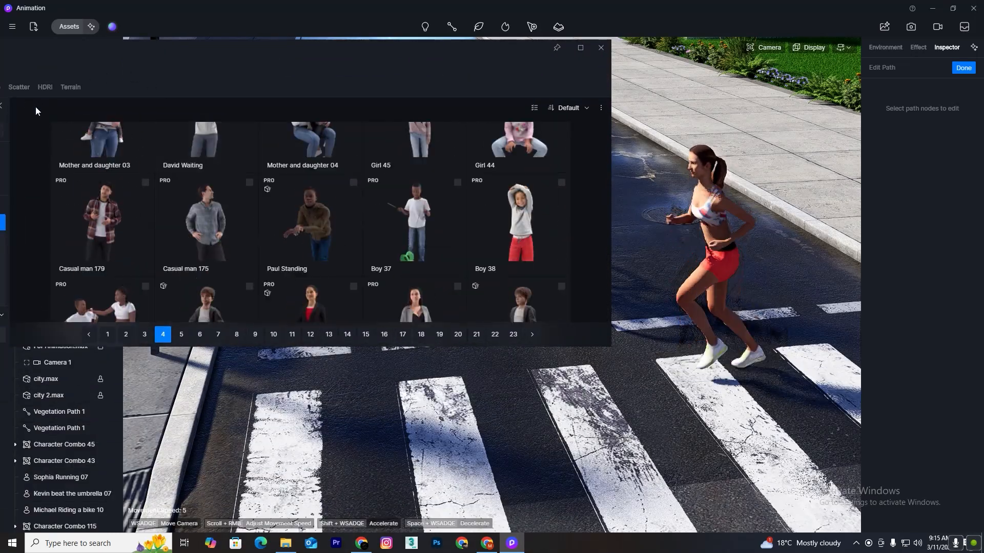
left_click_drag(329, 55, 509, 36)
left_click(141, 115)
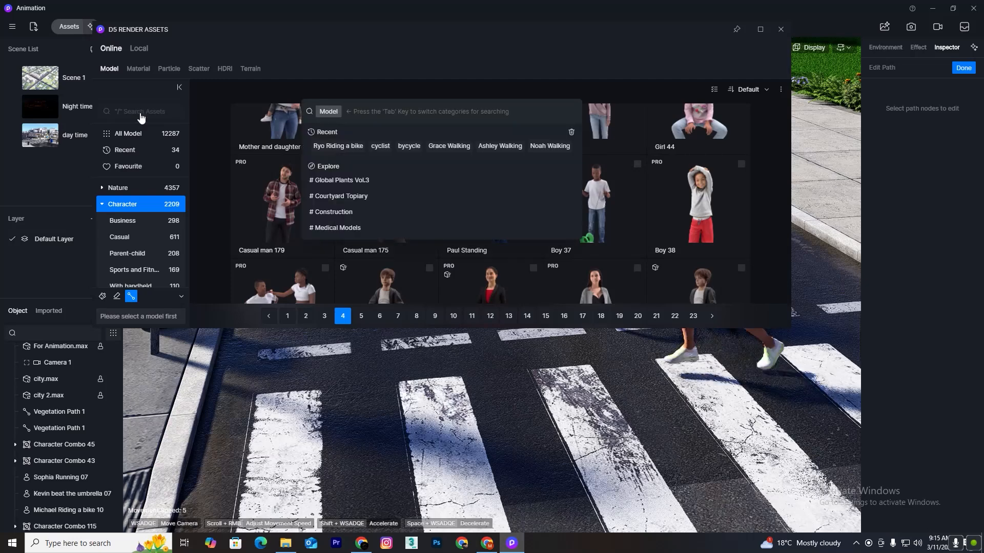
left_click(338, 147)
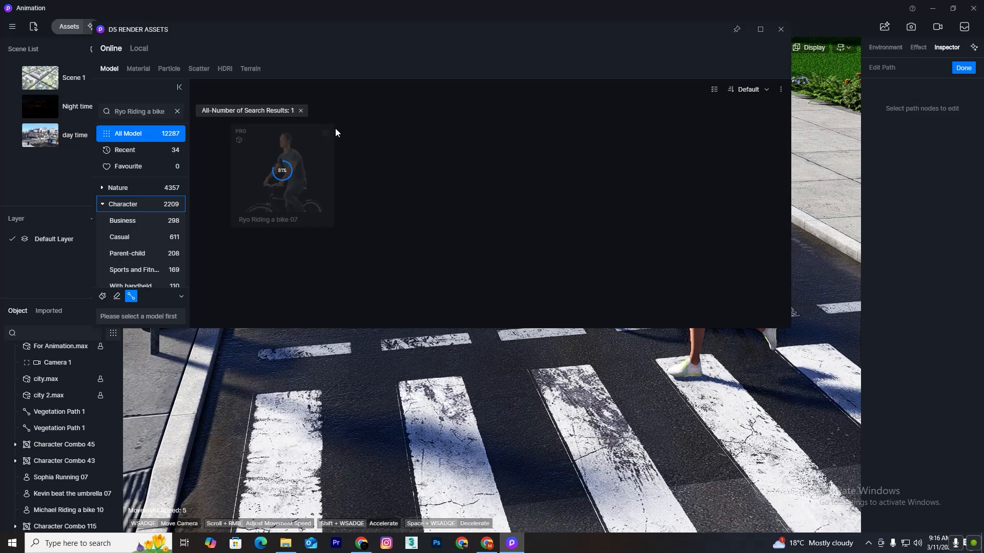
Draw the cyclist path along the puddled road from the crosswalk to the far intersection and deselect it
left_click_drag(562, 38, 326, 373)
left_click(476, 311)
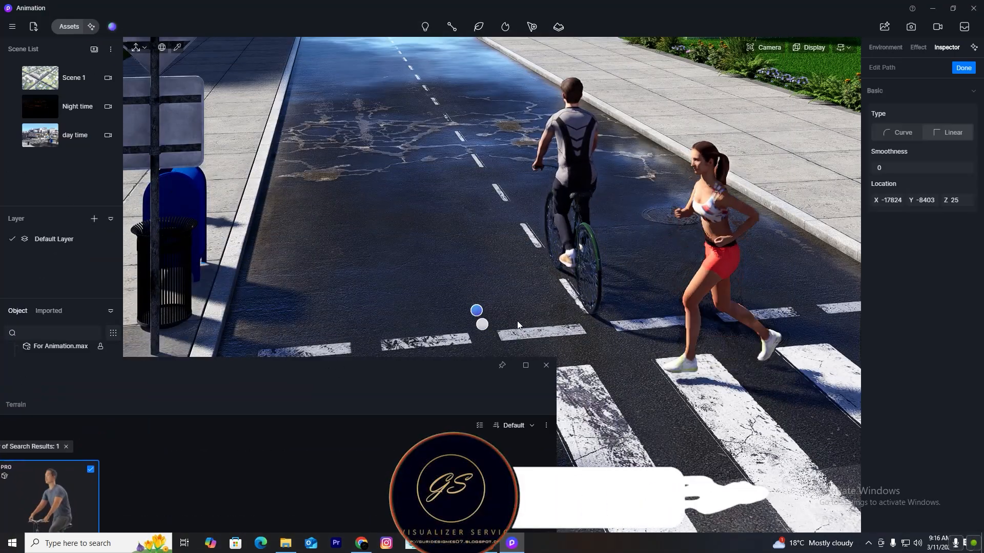
right_click_drag(520, 302, 481, 250)
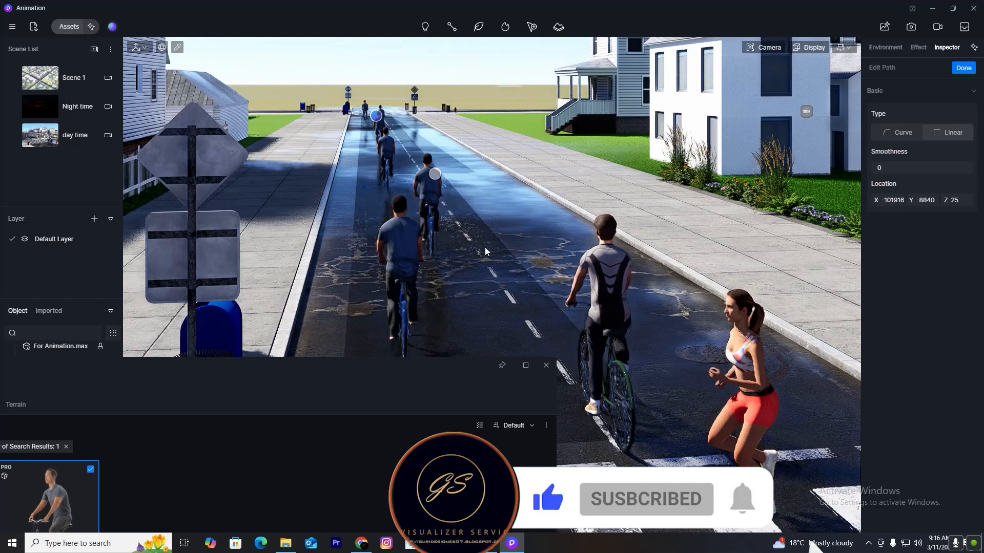
key("Escape")
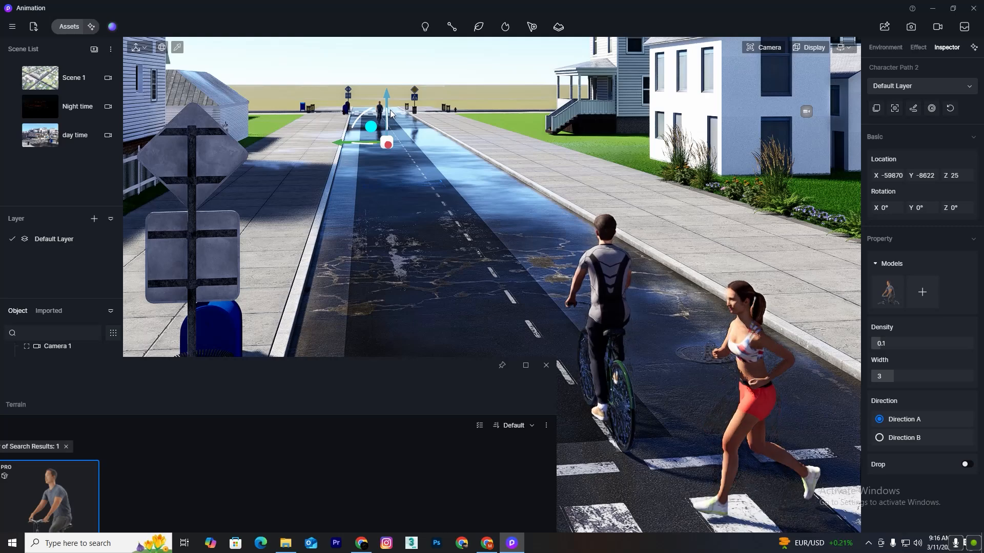
key("w")
scroll(387, 116, "up", 3)
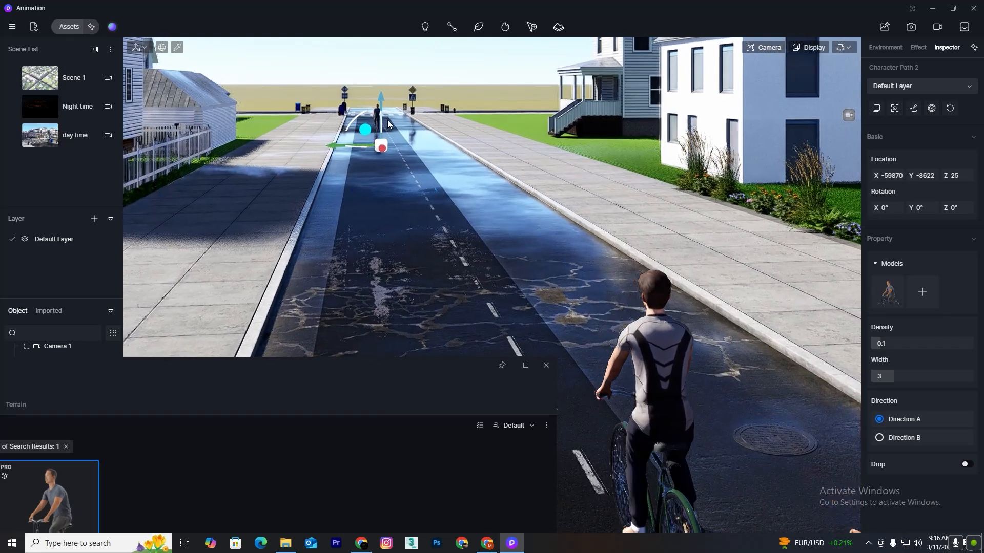
key("Escape")
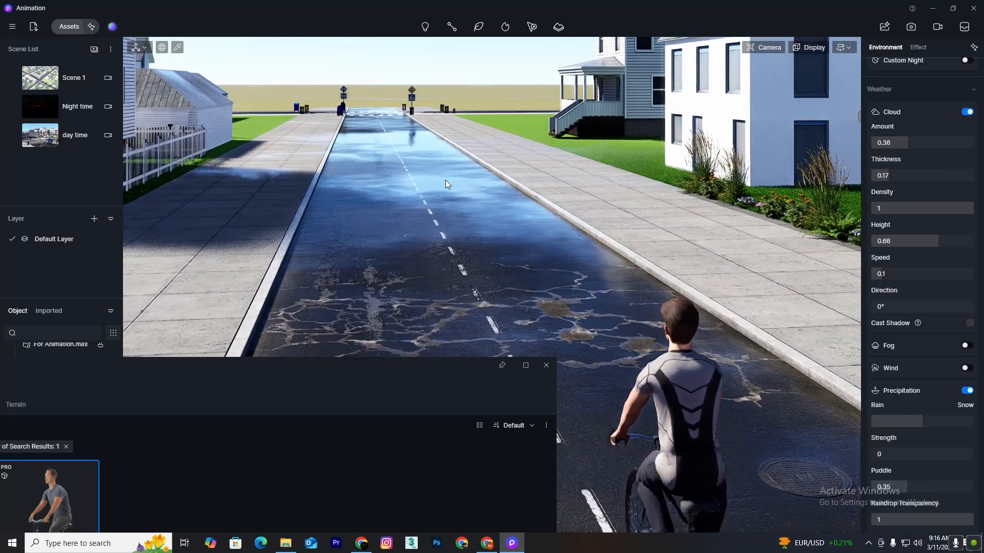
Delete the separately placed cyclist and the running woman at the crosswalk
scroll(579, 230, "down", 3)
right_click_drag(579, 230, 521, 129)
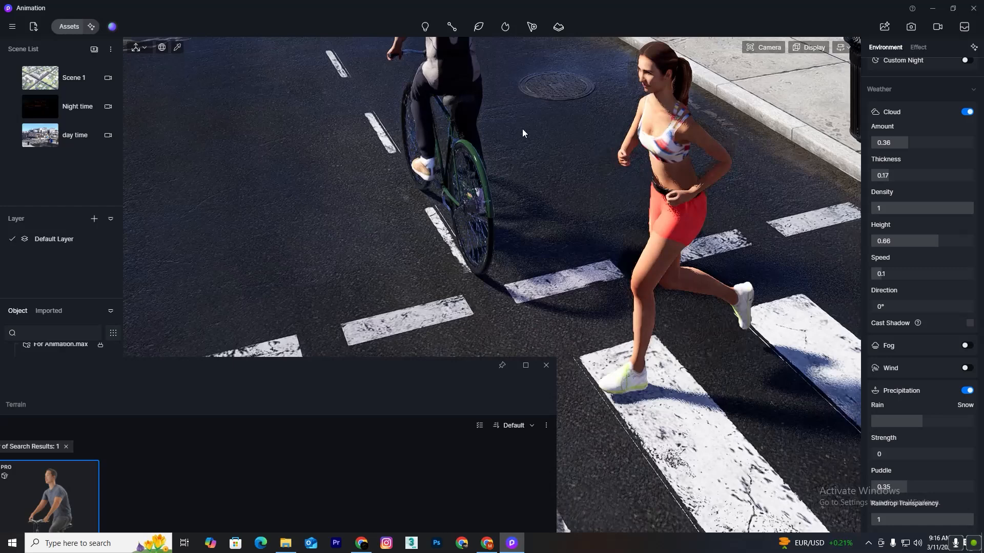
left_click(465, 99)
key("Delete")
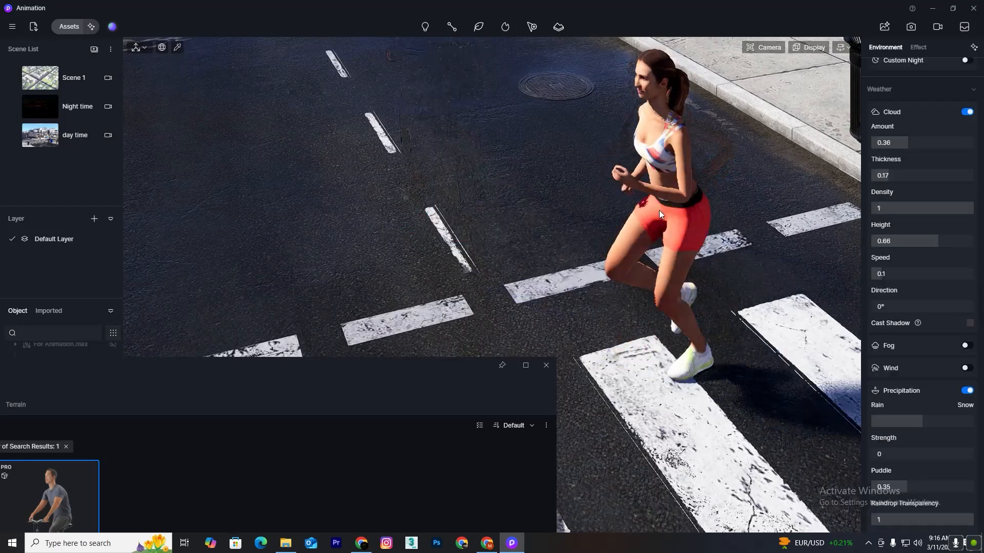
left_click(672, 137)
key("Delete")
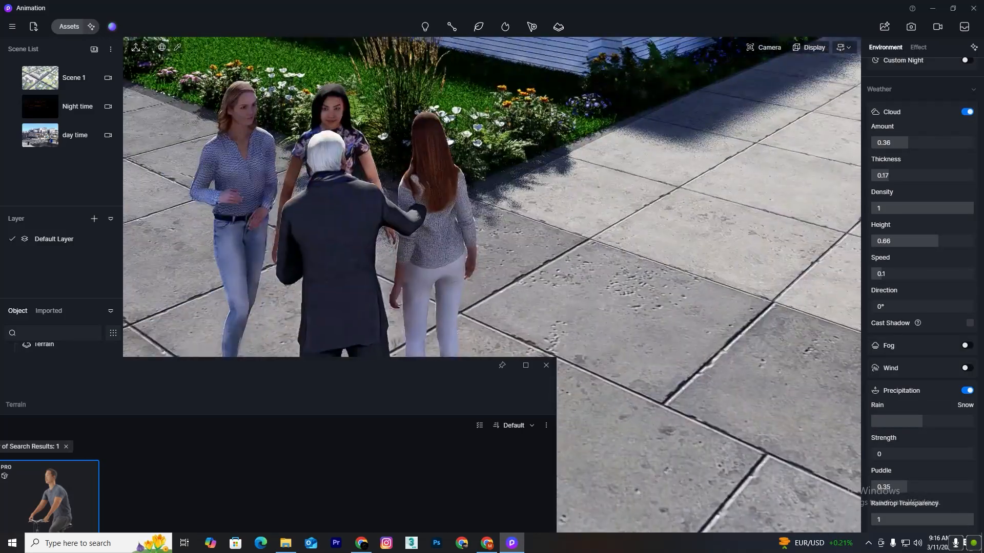
right_click_drag(700, 250, 699, 250)
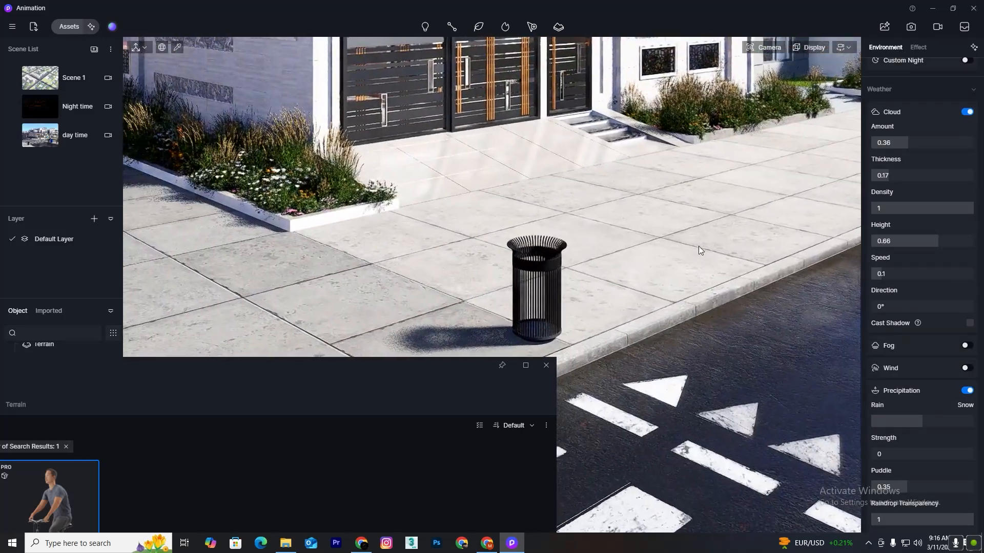
right_click_drag(788, 238, 775, 236)
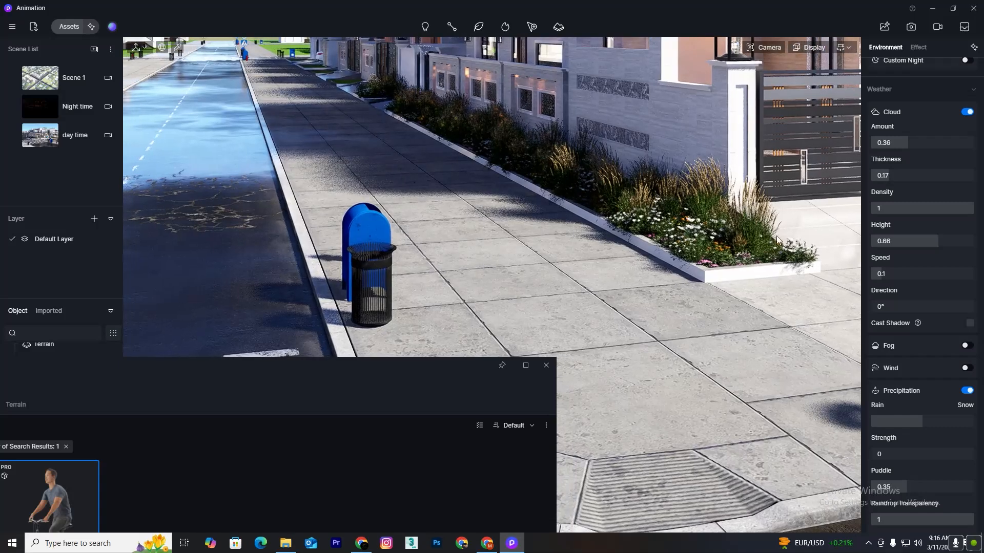
right_click_drag(471, 162, 373, 99)
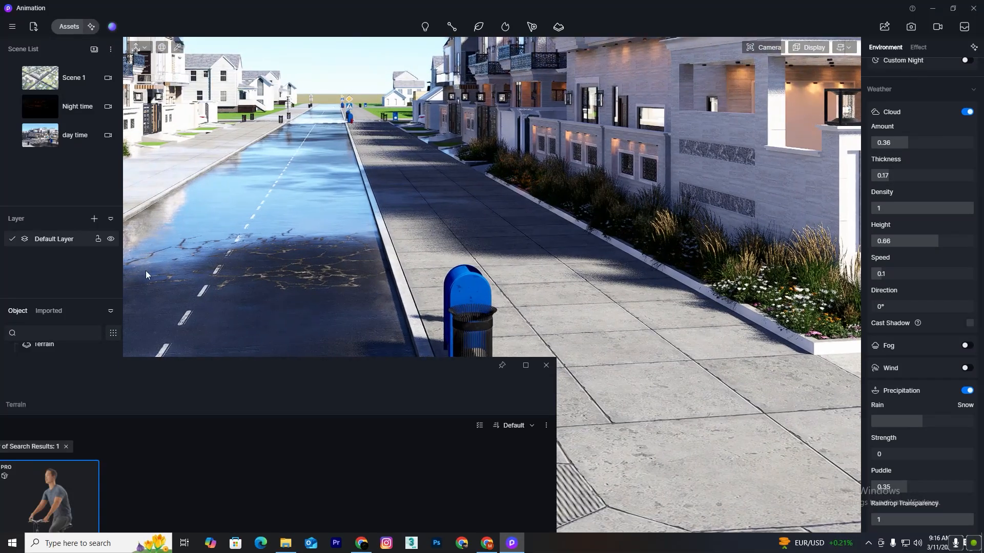
left_click(546, 364)
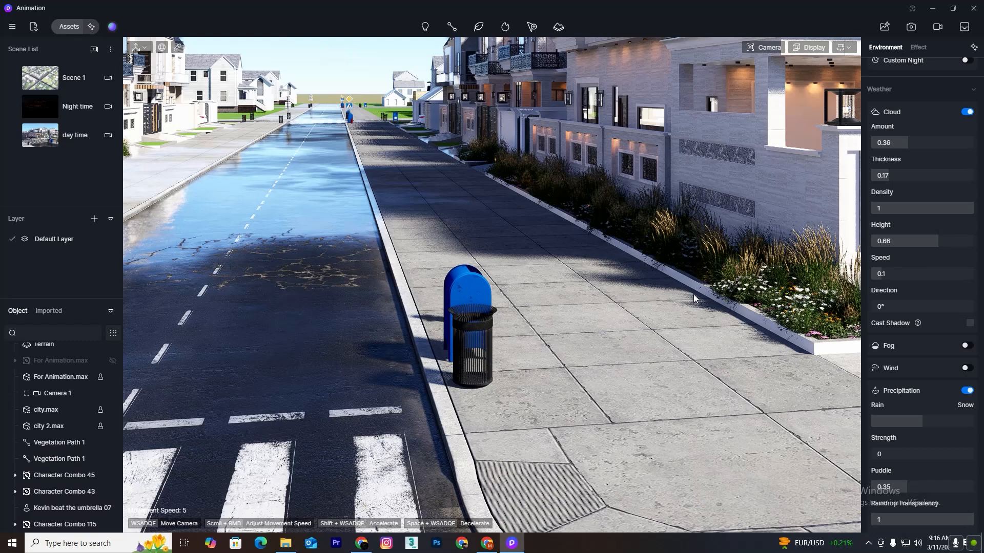
key("s")
Clear the Ryo Riding a bike search in the asset library and look through the Road Signs decals
left_click(65, 29)
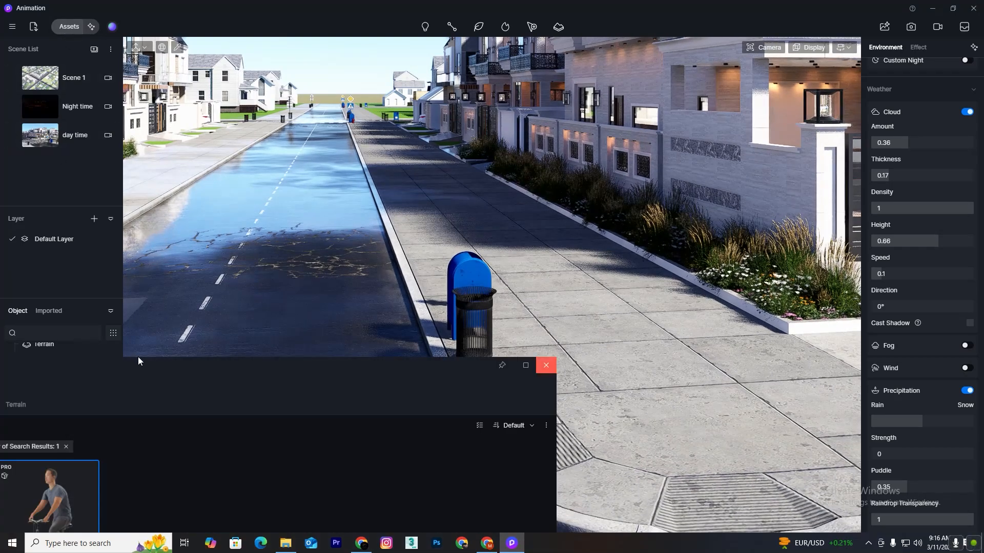
left_click_drag(358, 368, 764, 85)
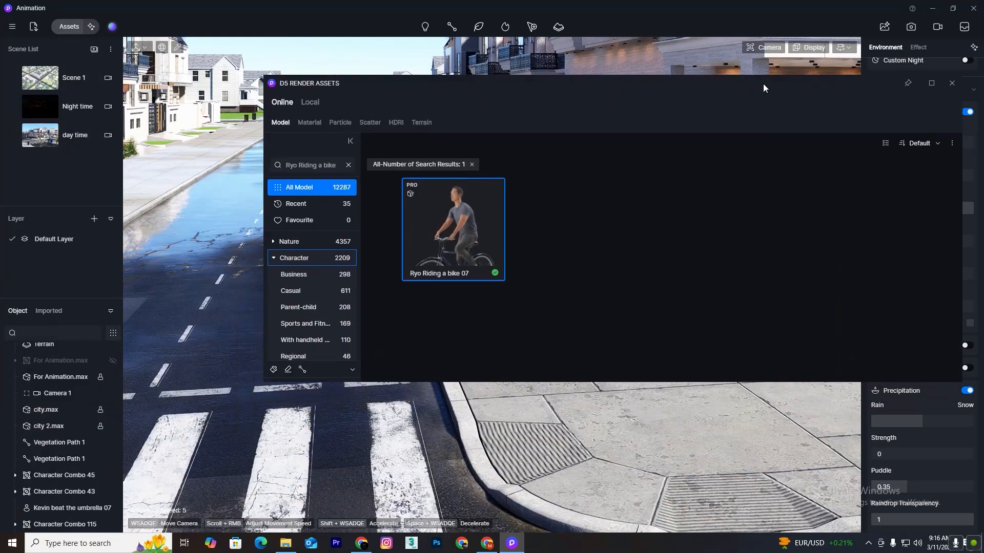
scroll(300, 294, "down", 5)
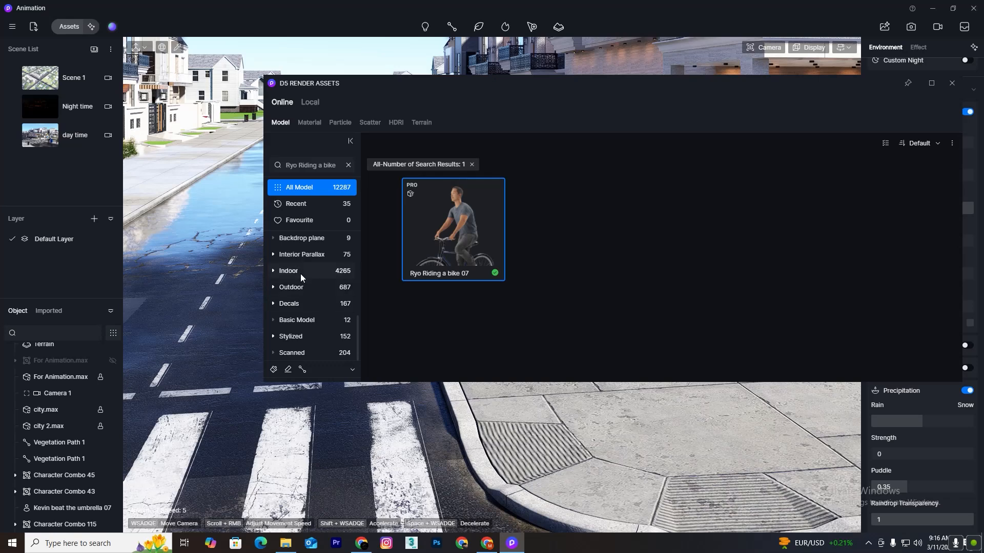
left_click(285, 305)
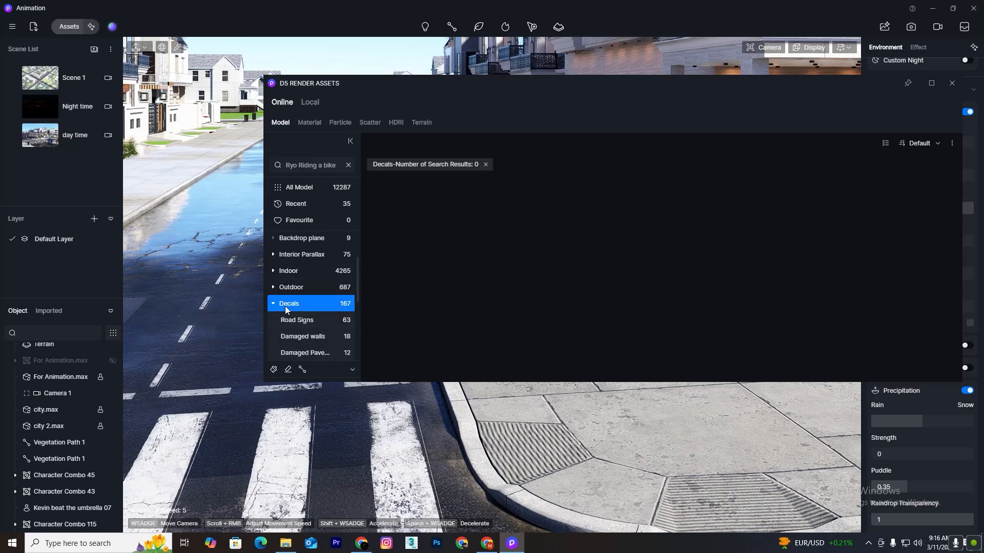
left_click(296, 321)
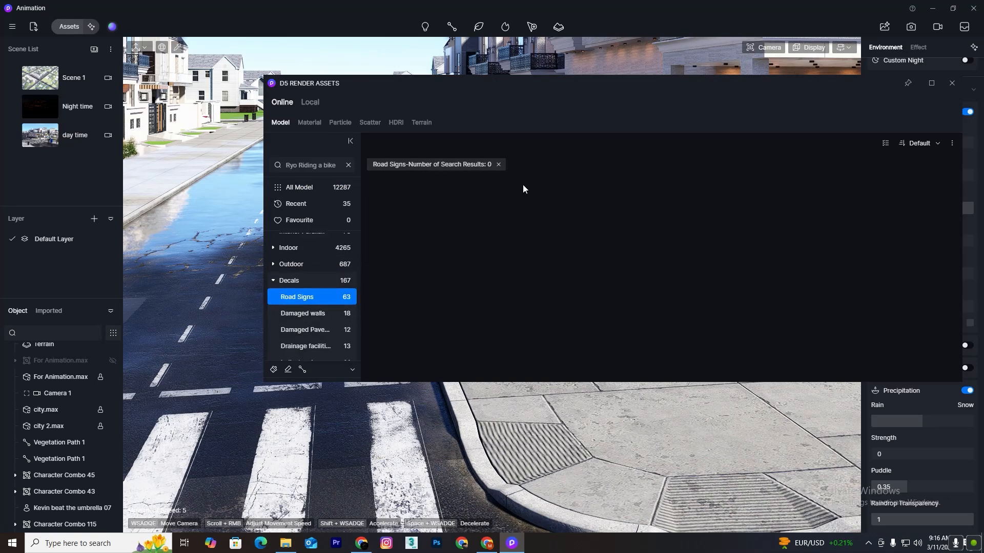
left_click(498, 165)
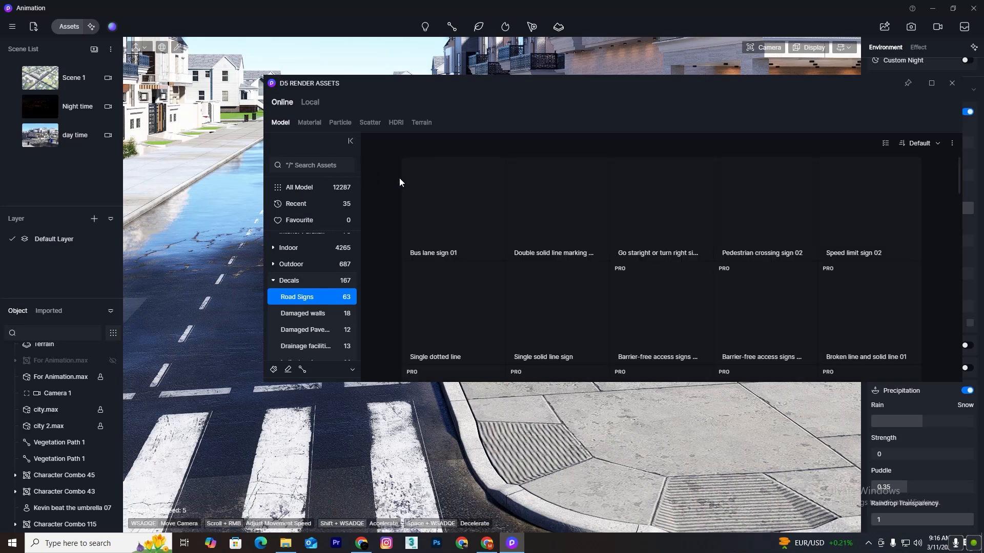
scroll(520, 221, "down", 10)
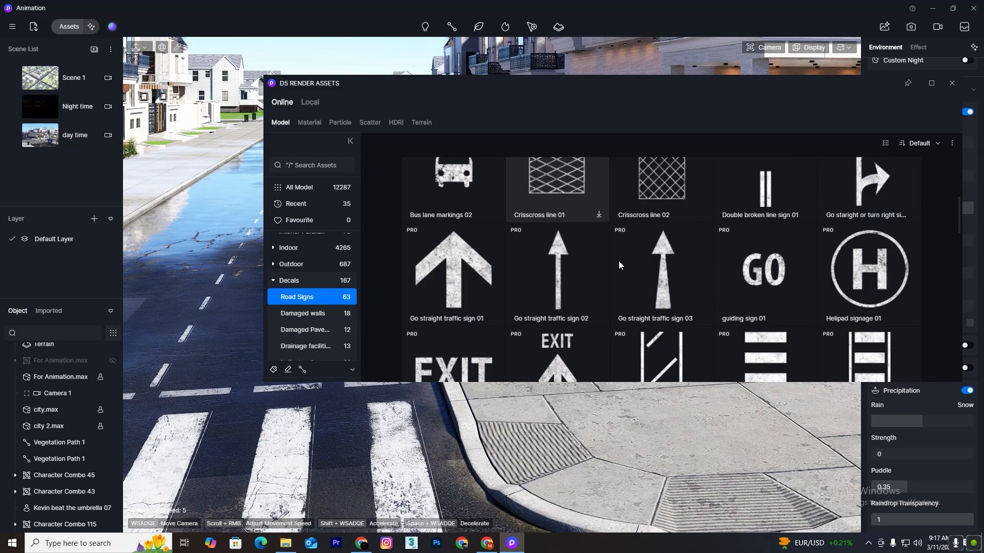
scroll(649, 251, "down", 10)
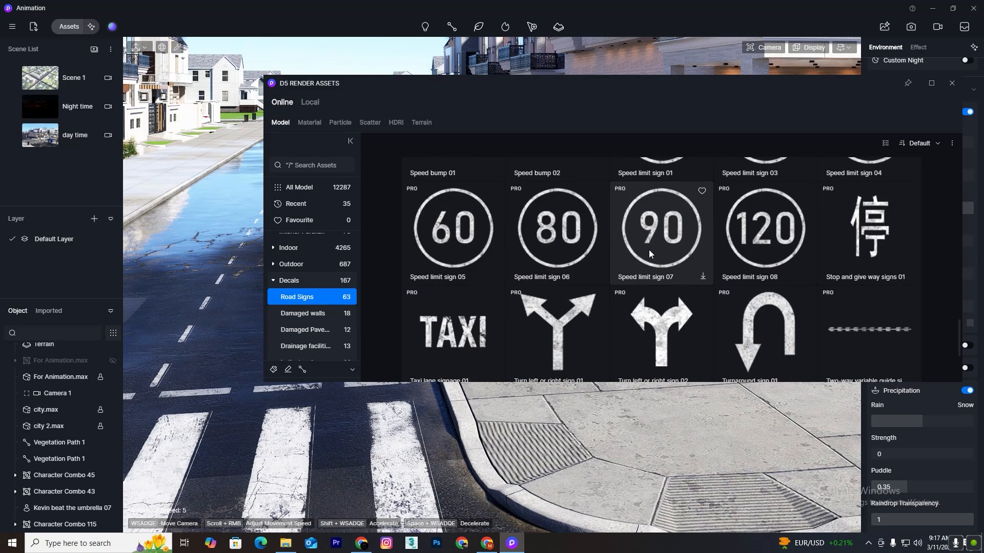
scroll(651, 253, "up", 8)
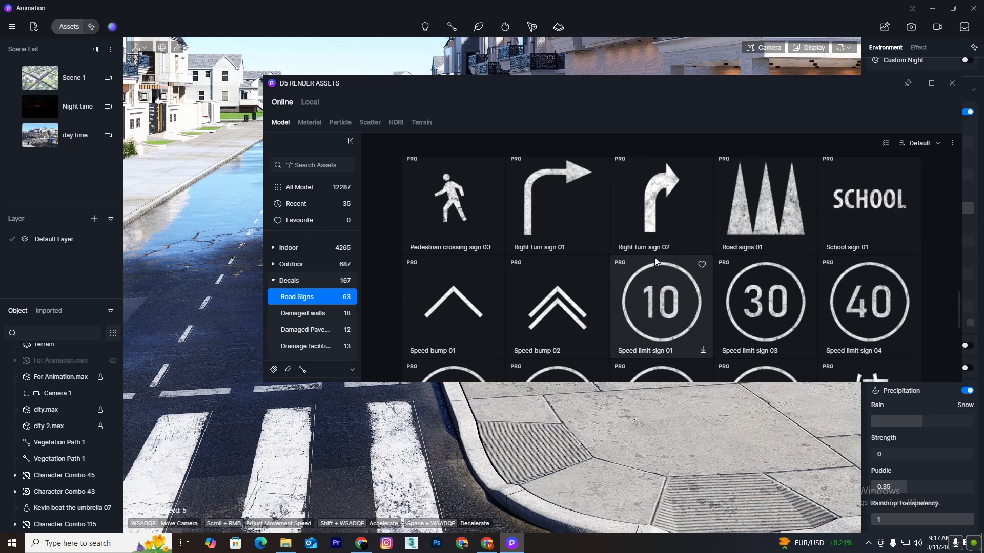
Look through the damaged wall, damaged pavement, drainage and indicator sign decals in the asset library
left_click(302, 313)
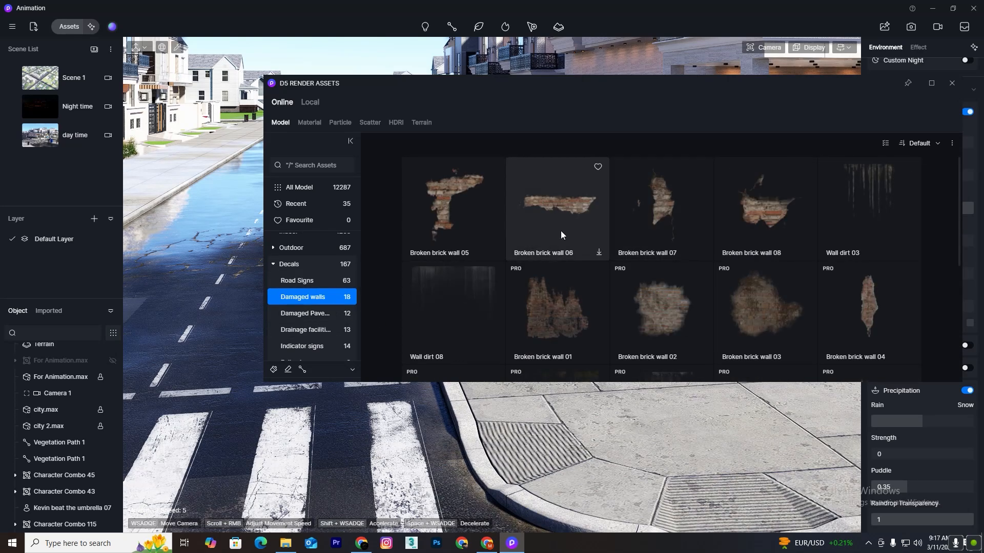
scroll(668, 270, "down", 3)
scroll(697, 258, "down", 1)
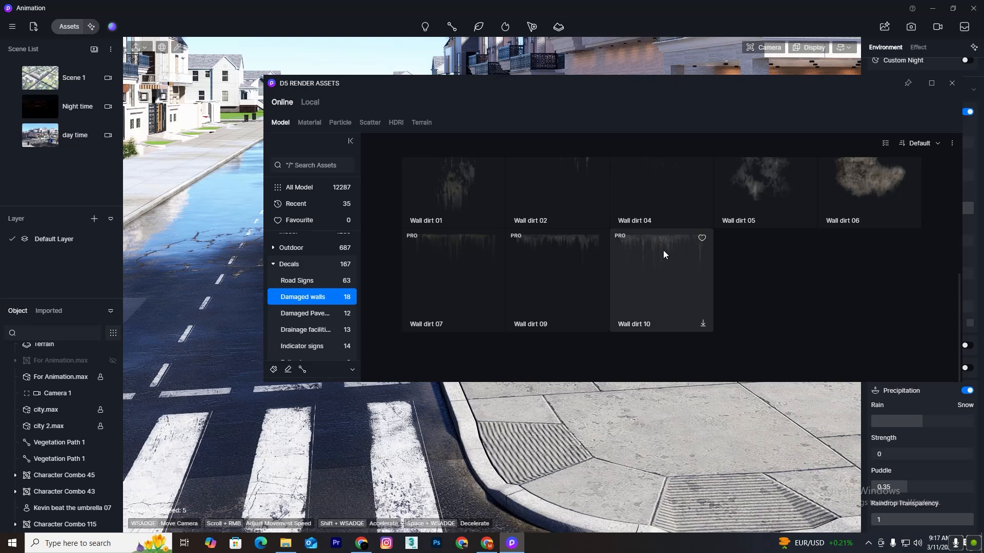
left_click(313, 313)
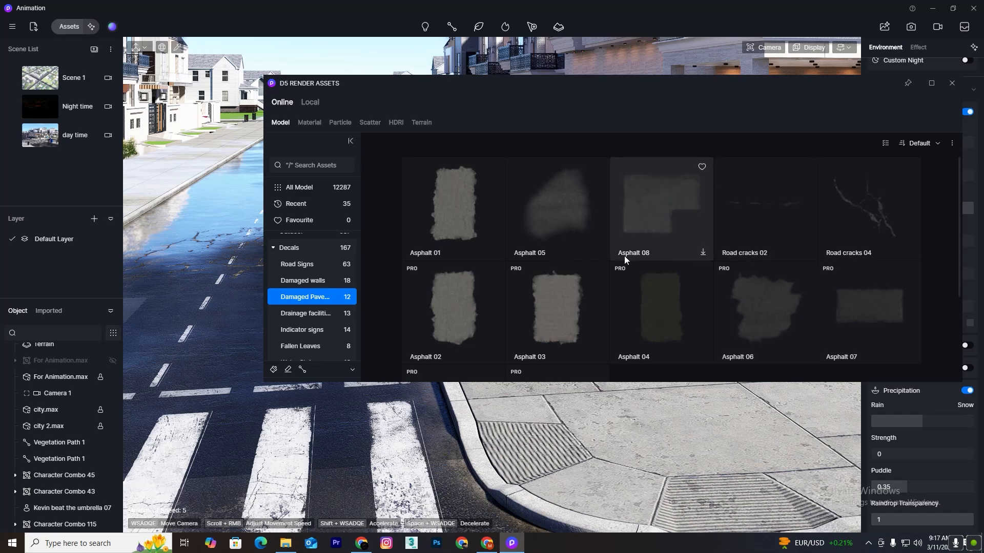
left_click(306, 313)
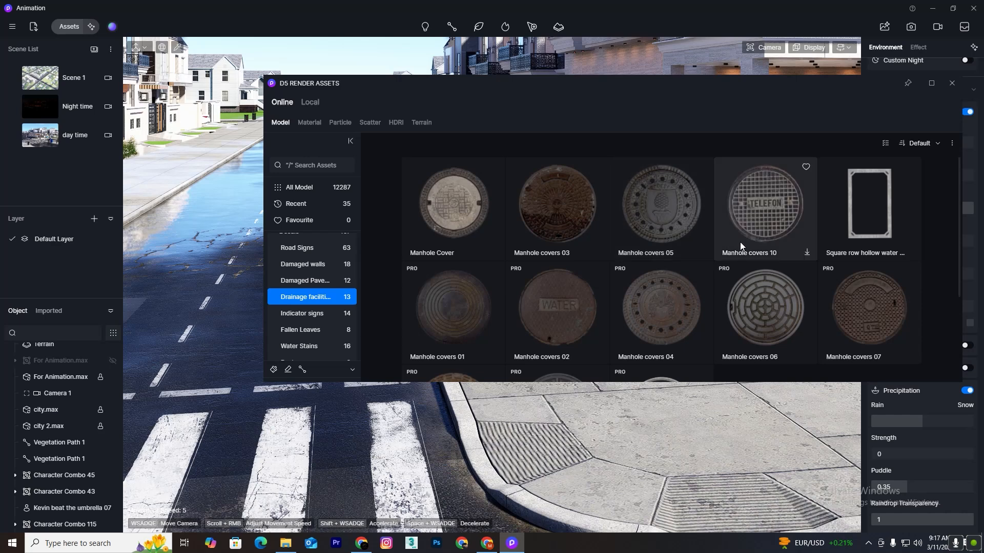
scroll(740, 242, "down", 2)
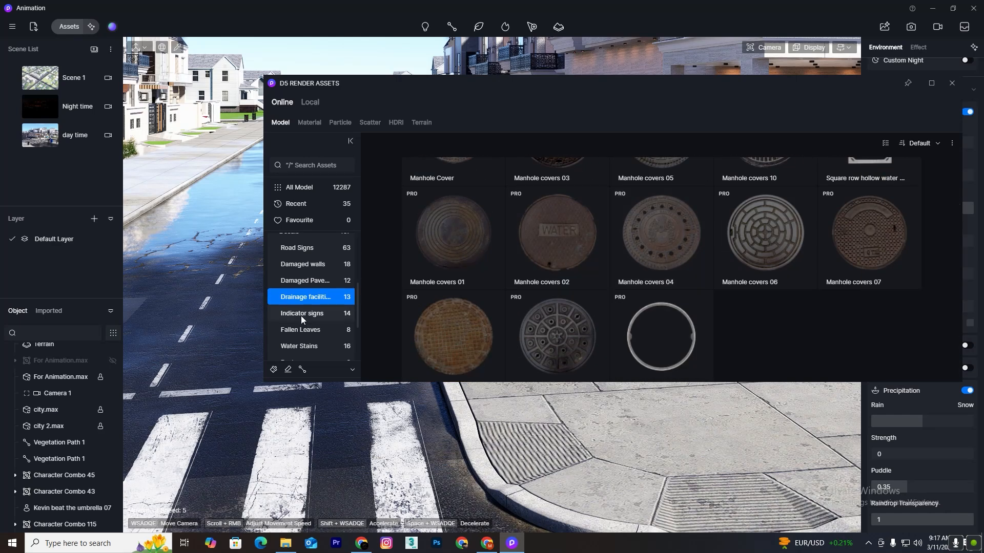
left_click(296, 313)
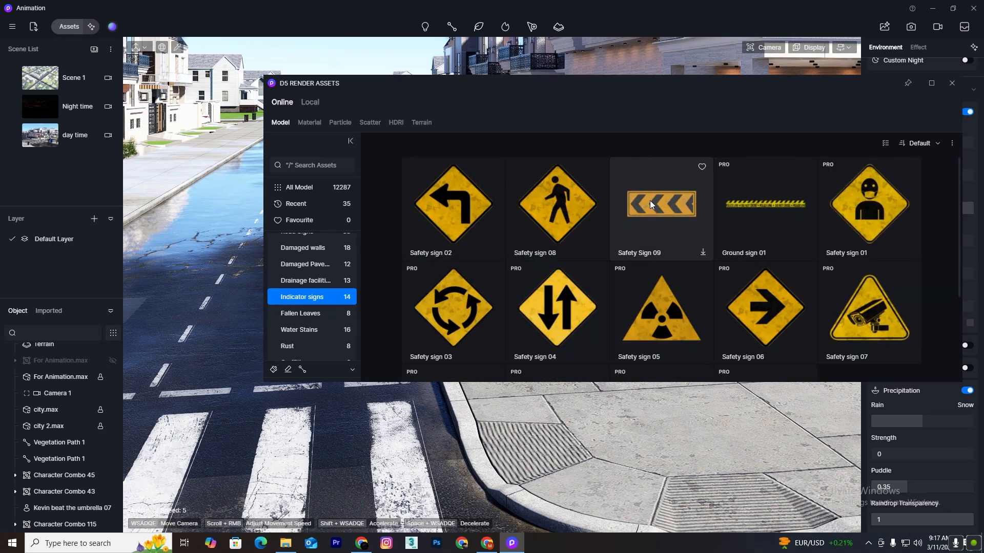
scroll(635, 246, "down", 1)
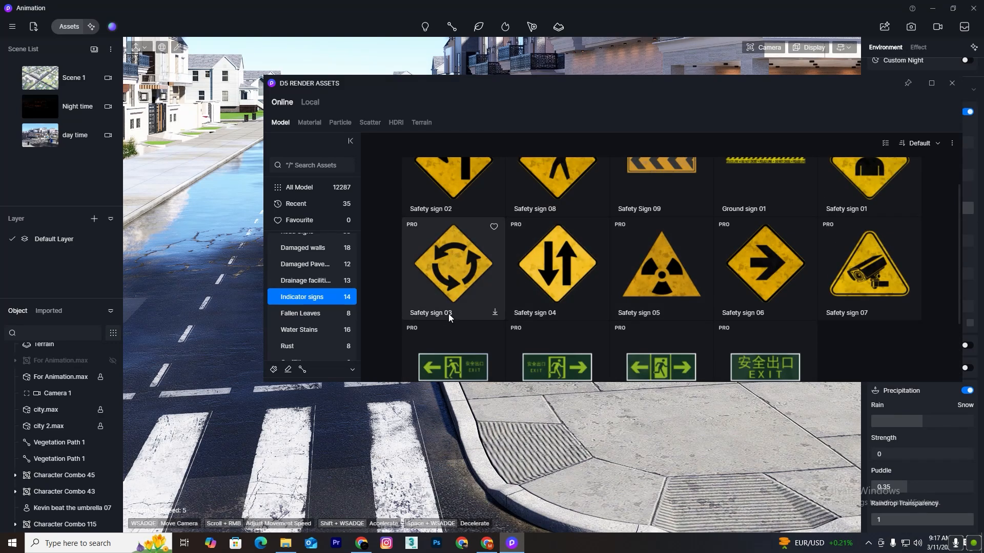
Examine the Fallen Leaves, Water Stains, Rust, Graffiti and Footprint decals in the asset library
left_click(300, 314)
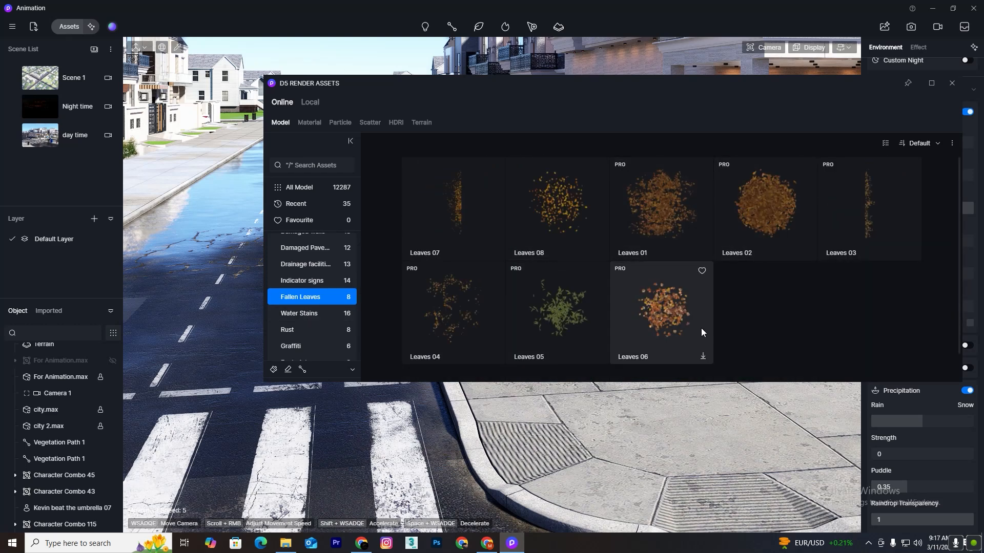
left_click(319, 311)
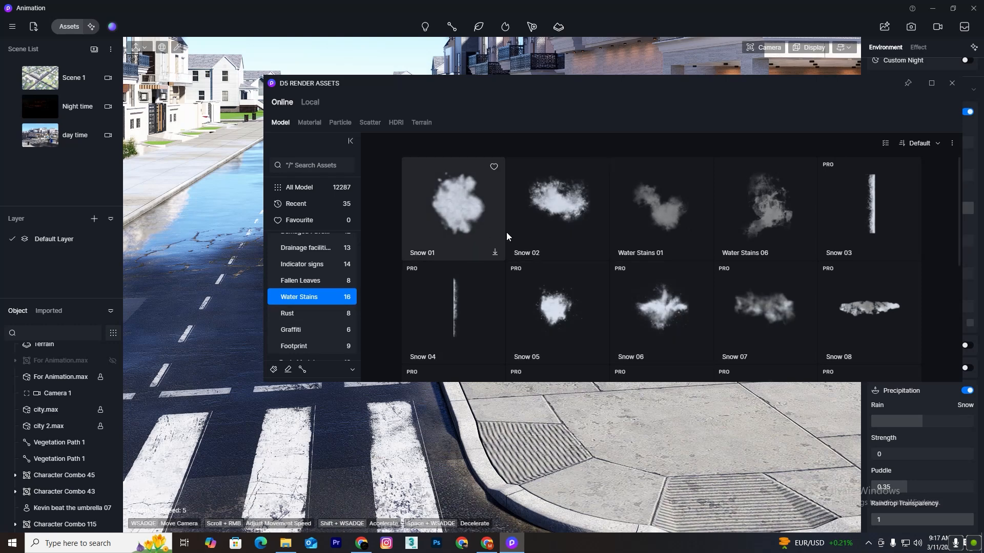
left_click(308, 314)
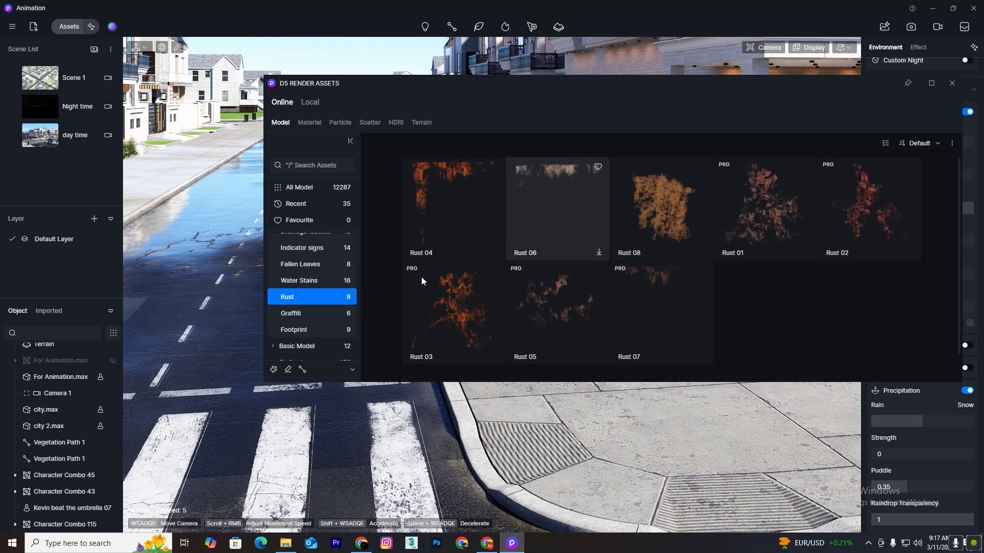
left_click(307, 313)
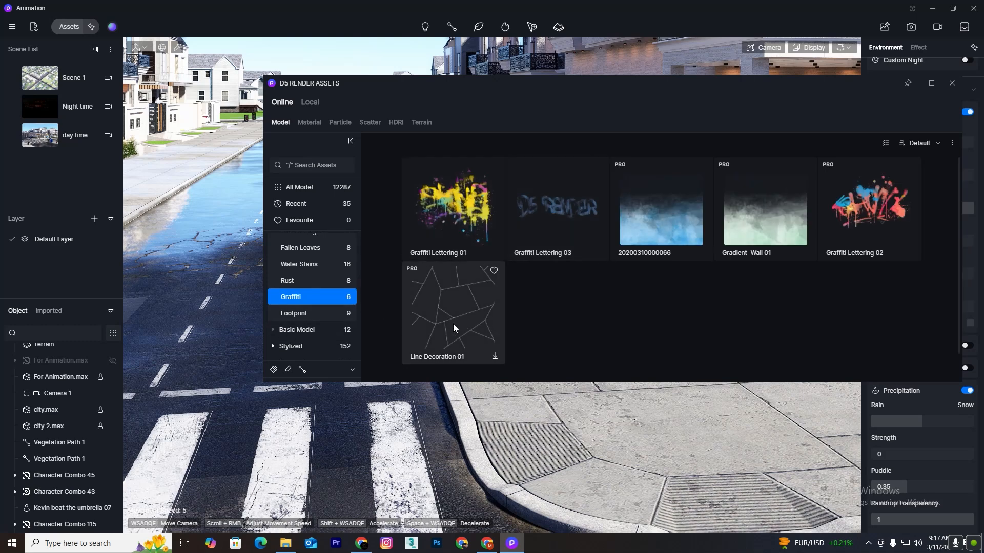
left_click(292, 314)
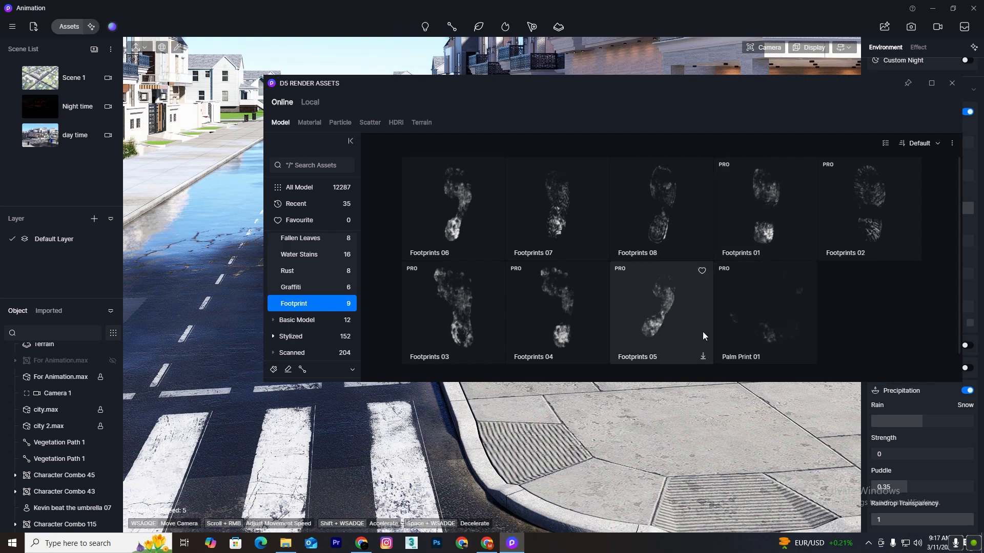
Browse the Basic Model, Stylized and Scanned model categories in the asset library
left_click(307, 321)
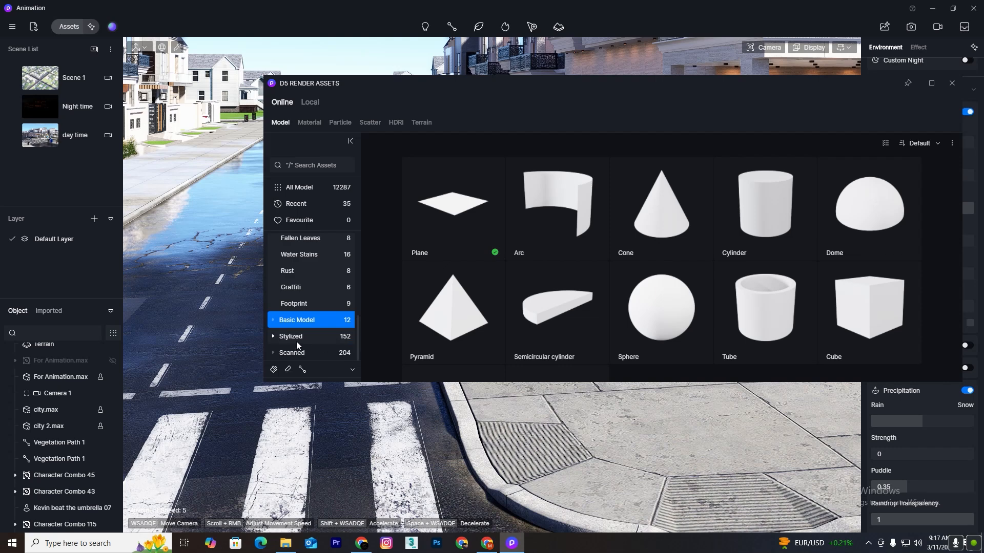
left_click(285, 334)
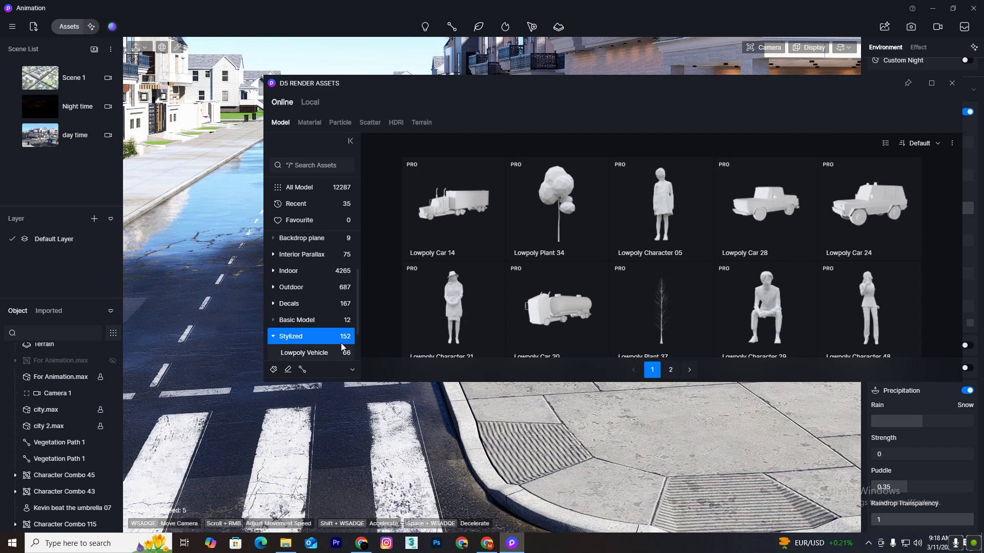
scroll(338, 344, "down", 3)
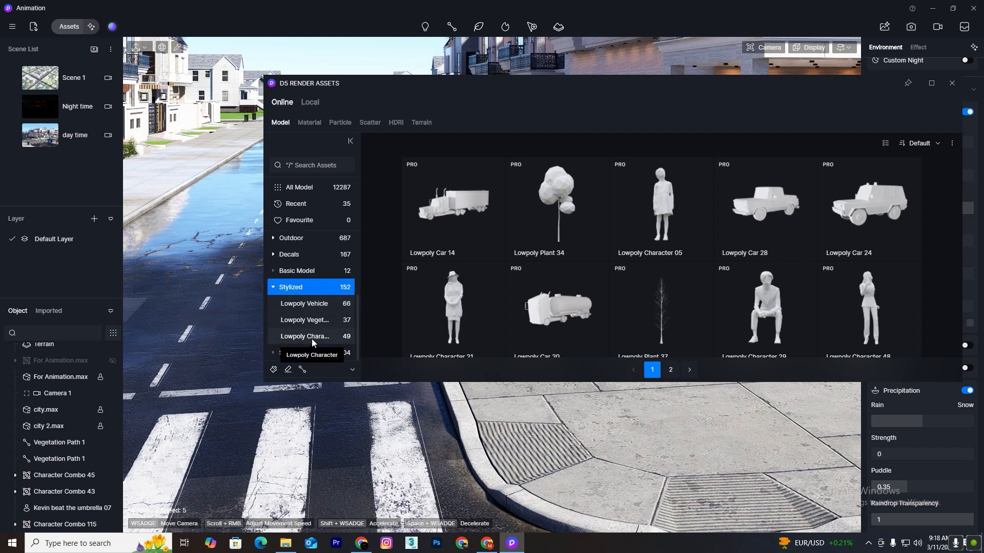
left_click(292, 355)
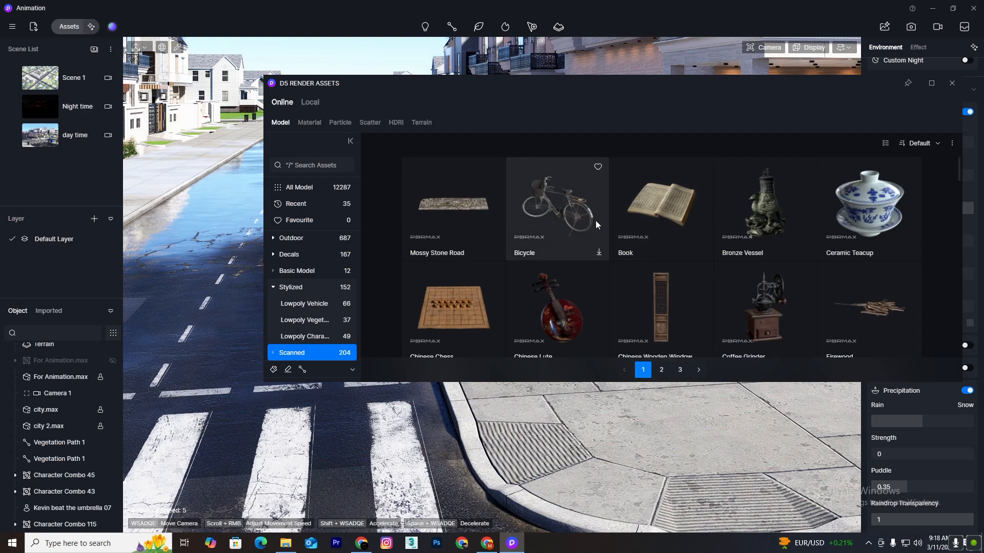
scroll(871, 215, "down", 3)
scroll(672, 233, "down", 5)
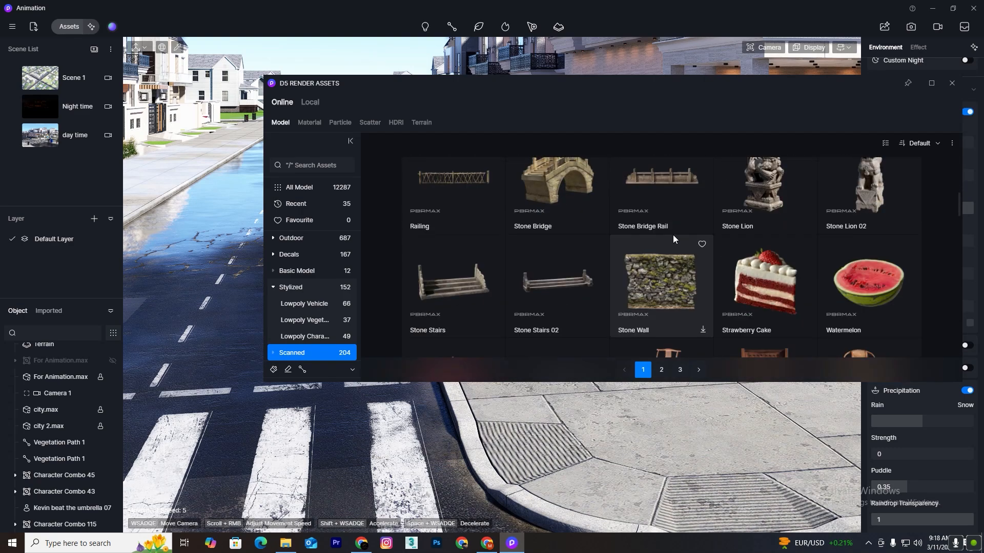